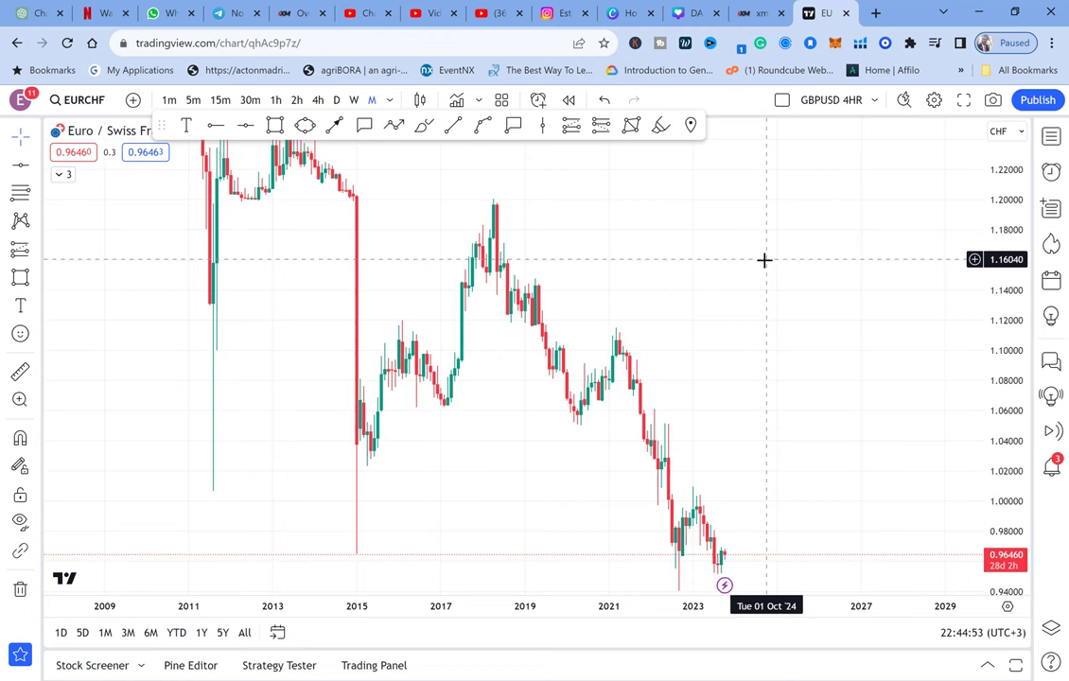
# Examine the EURCHF monthly price action from the 2015 drop through 2023
pyautogui.click(1047, 148)
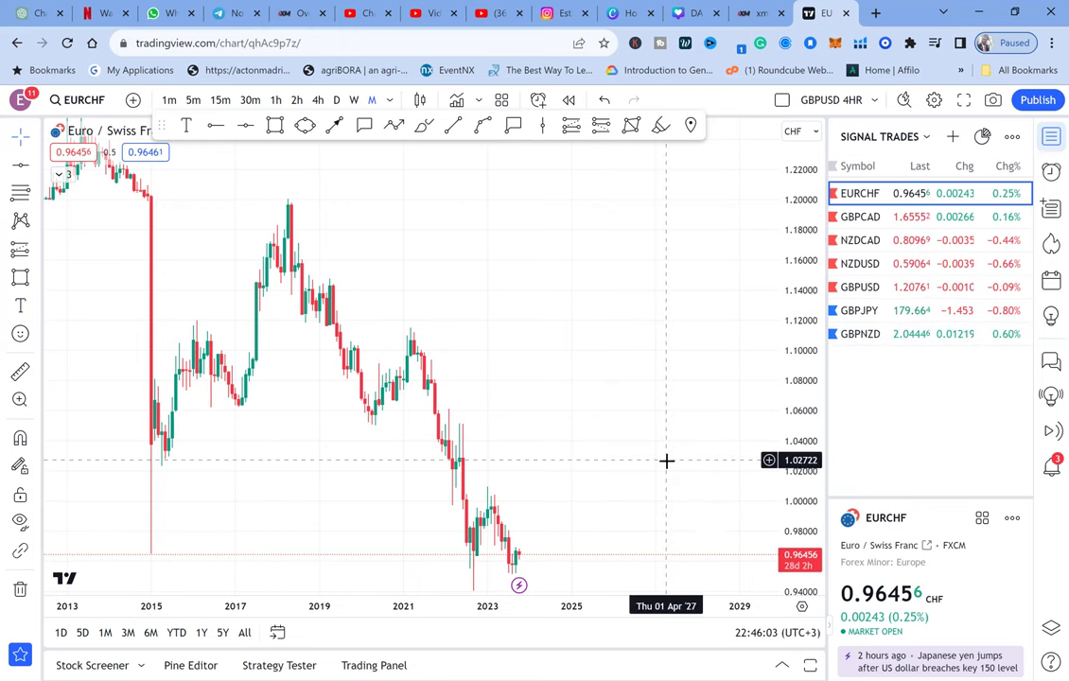
pyautogui.moveTo(689, 410); pyautogui.dragTo(680, 314)
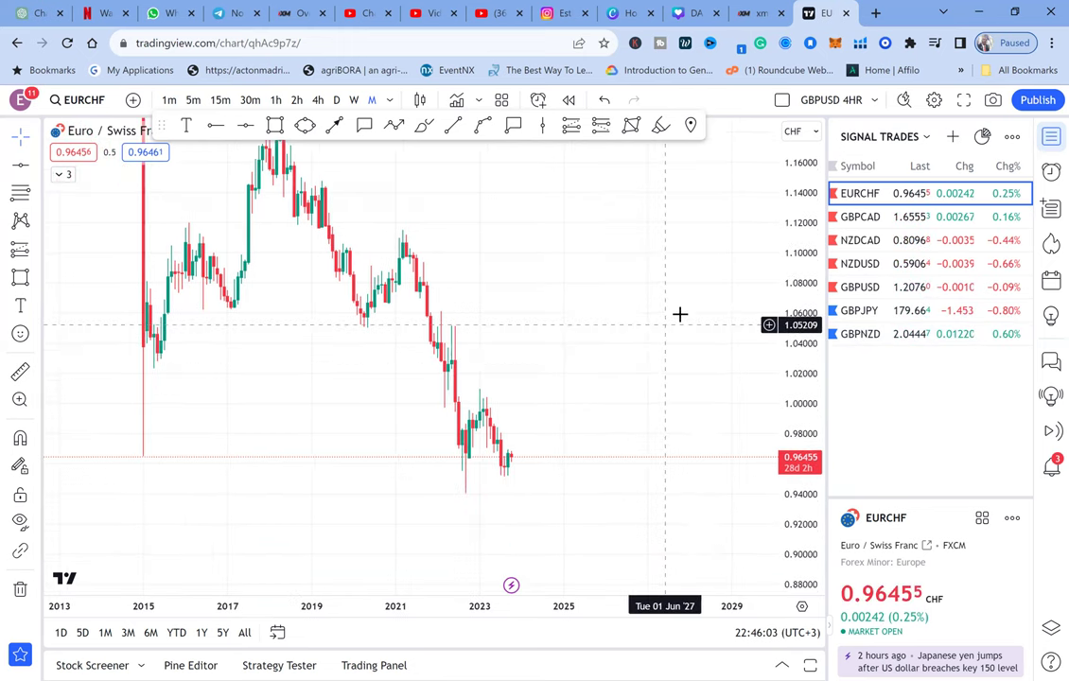
pyautogui.click(1048, 139)
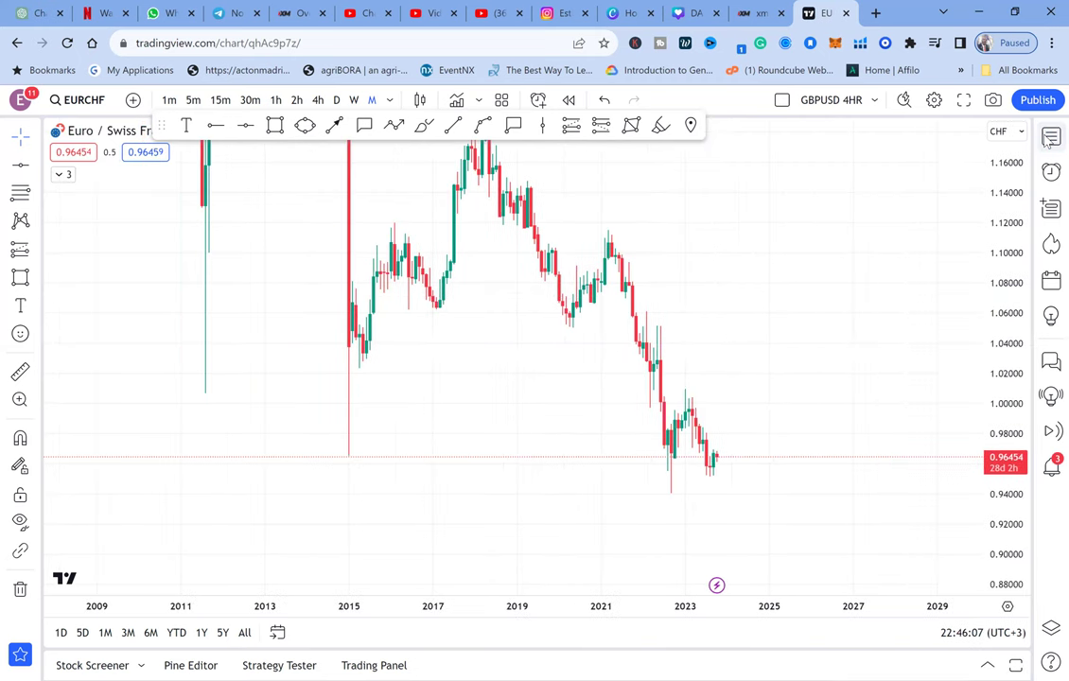
pyautogui.scroll(3, 837, 259)
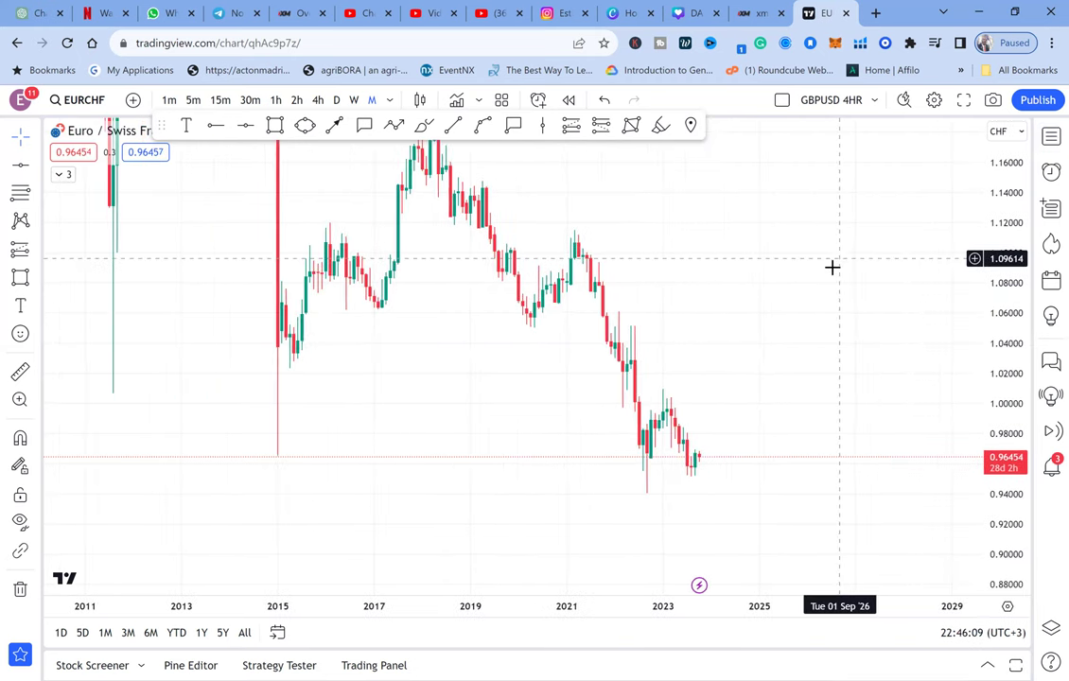
pyautogui.moveTo(790, 368); pyautogui.dragTo(738, 325)
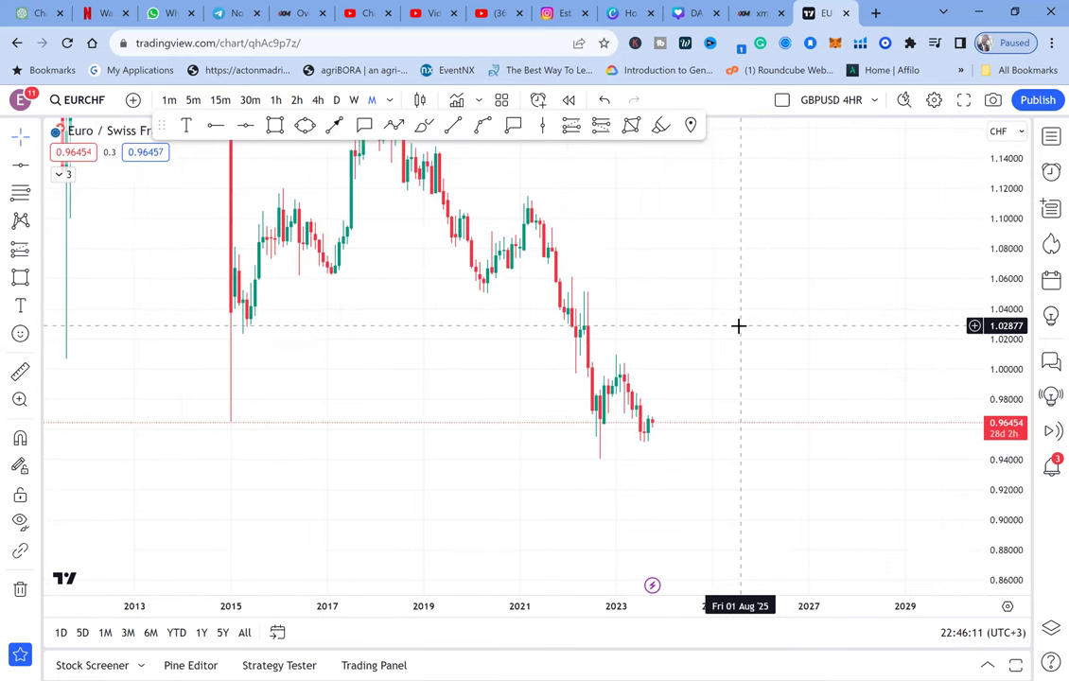
pyautogui.scroll(3, 696, 336)
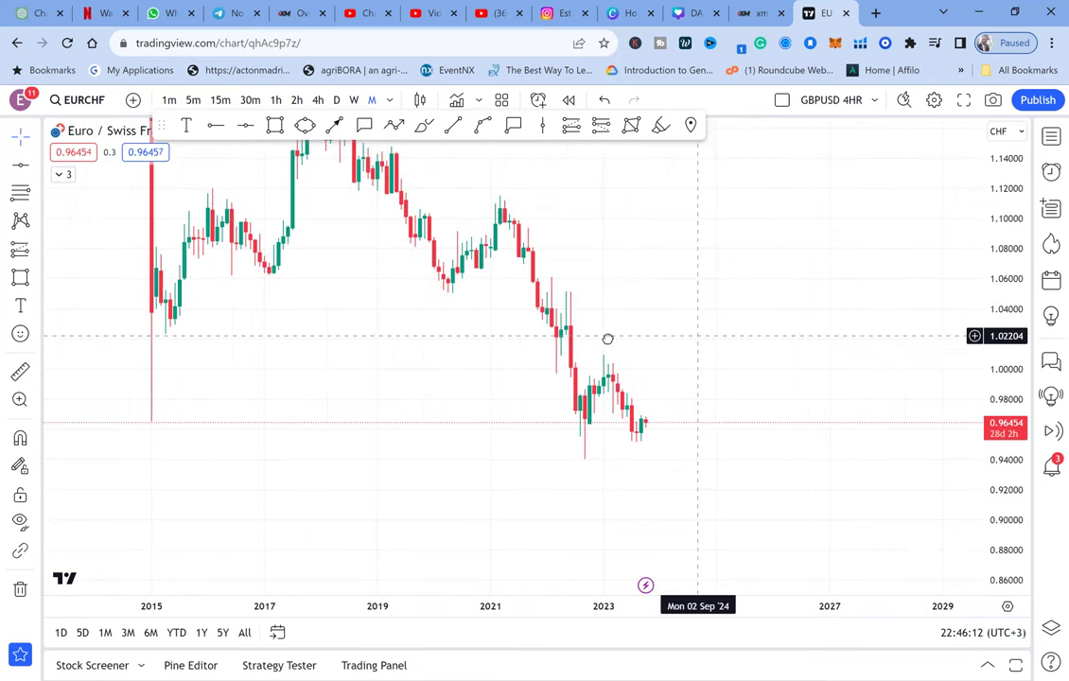
pyautogui.moveTo(607, 338); pyautogui.dragTo(601, 334)
pyautogui.scroll(2, 525, 322)
pyautogui.moveTo(510, 316); pyautogui.dragTo(624, 301)
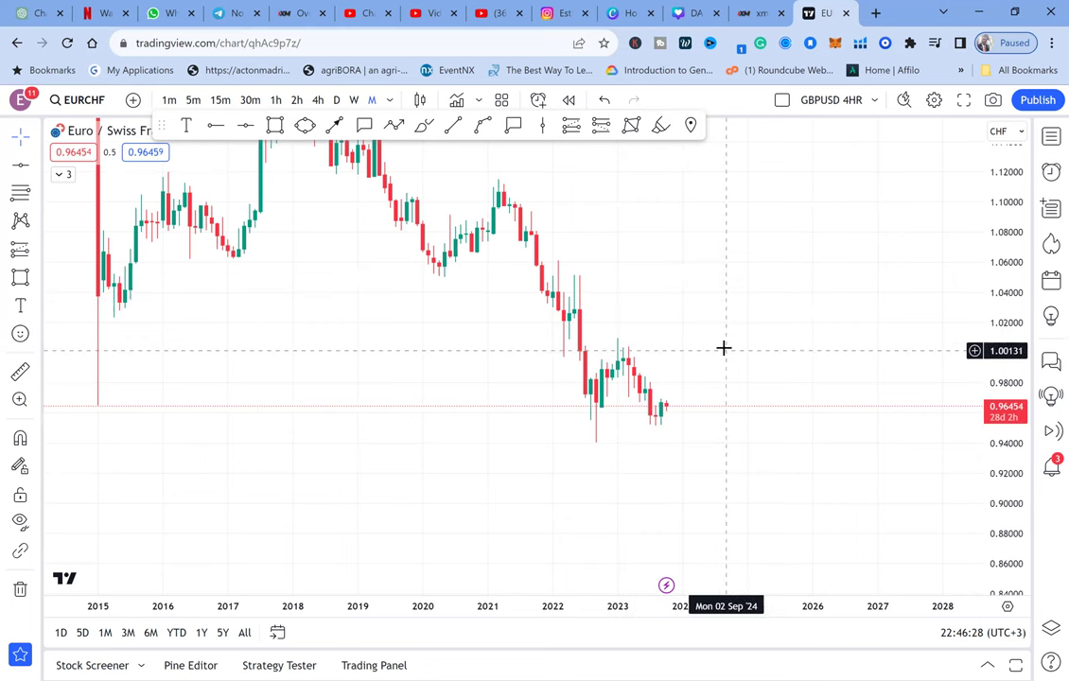
pyautogui.moveTo(723, 349); pyautogui.dragTo(701, 310)
pyautogui.scroll(1, 703, 312)
pyautogui.scroll(-4, 703, 312)
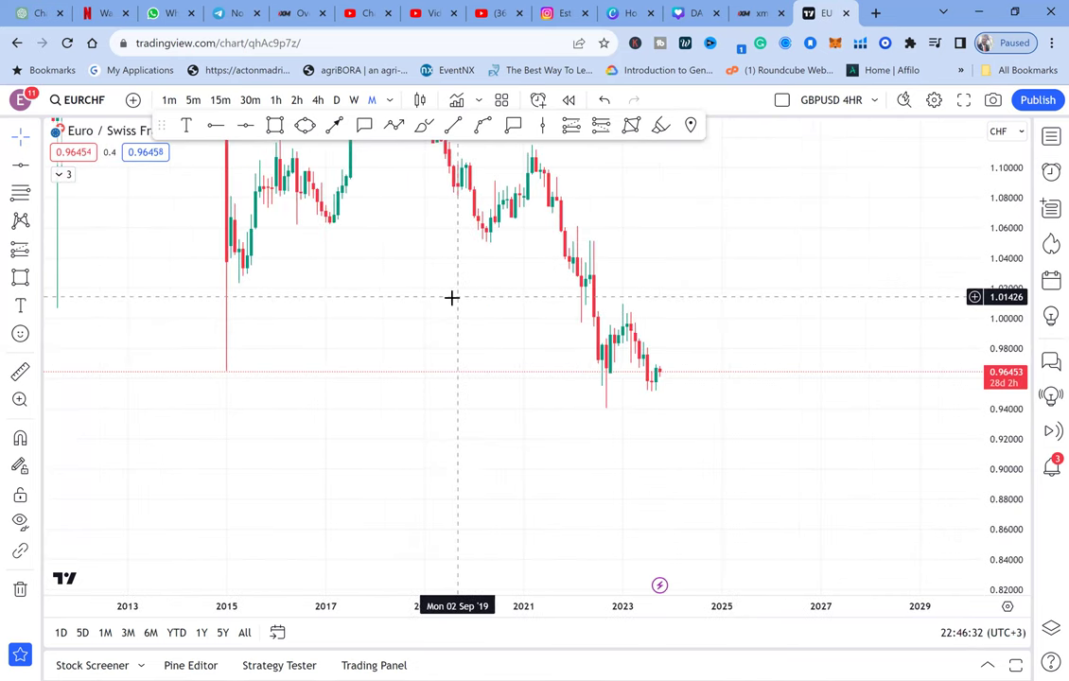
pyautogui.moveTo(481, 286); pyautogui.dragTo(558, 356)
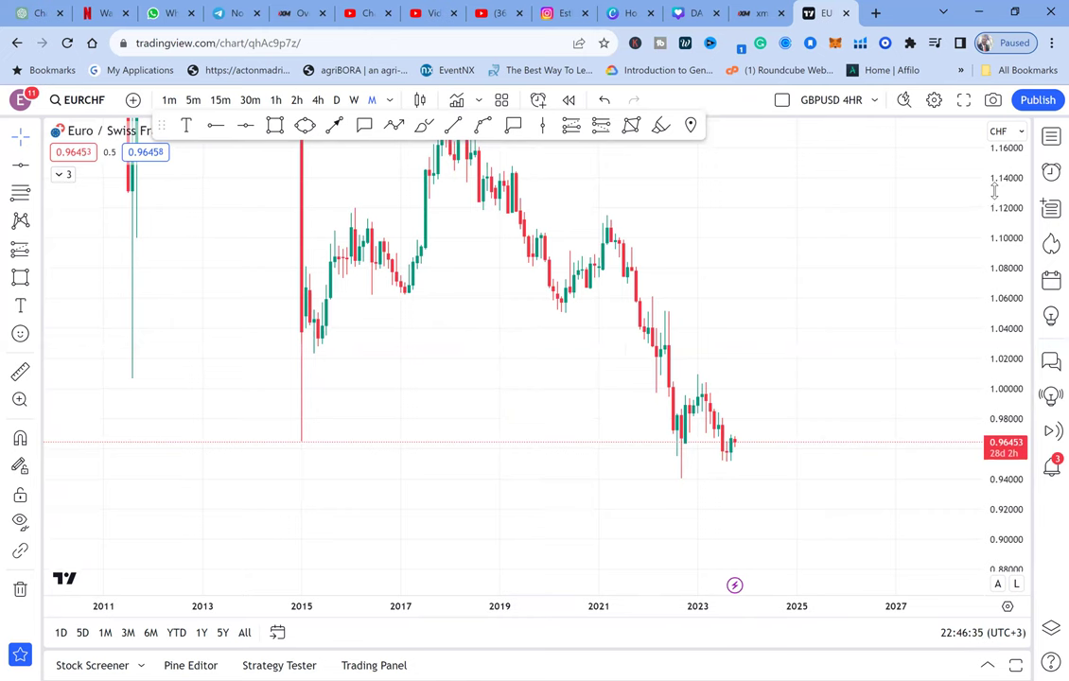
# Draw a rectangle from June 2013 at about 1.203 down to April 2026 at about 0.965
pyautogui.moveTo(995, 192); pyautogui.dragTo(768, 362)
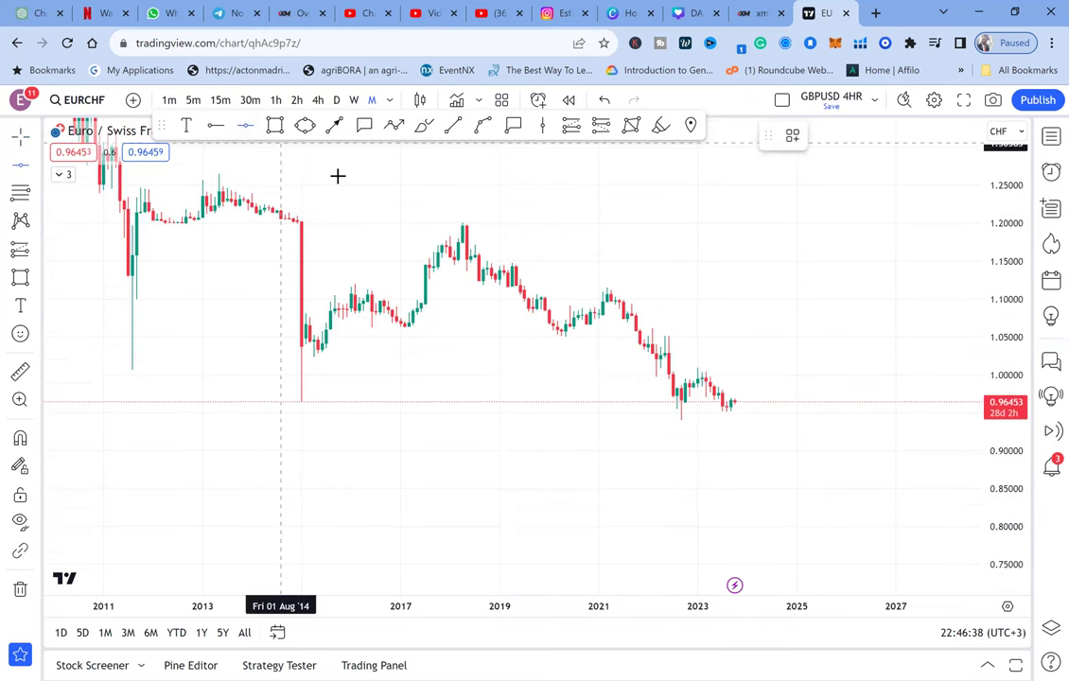
pyautogui.click(274, 125)
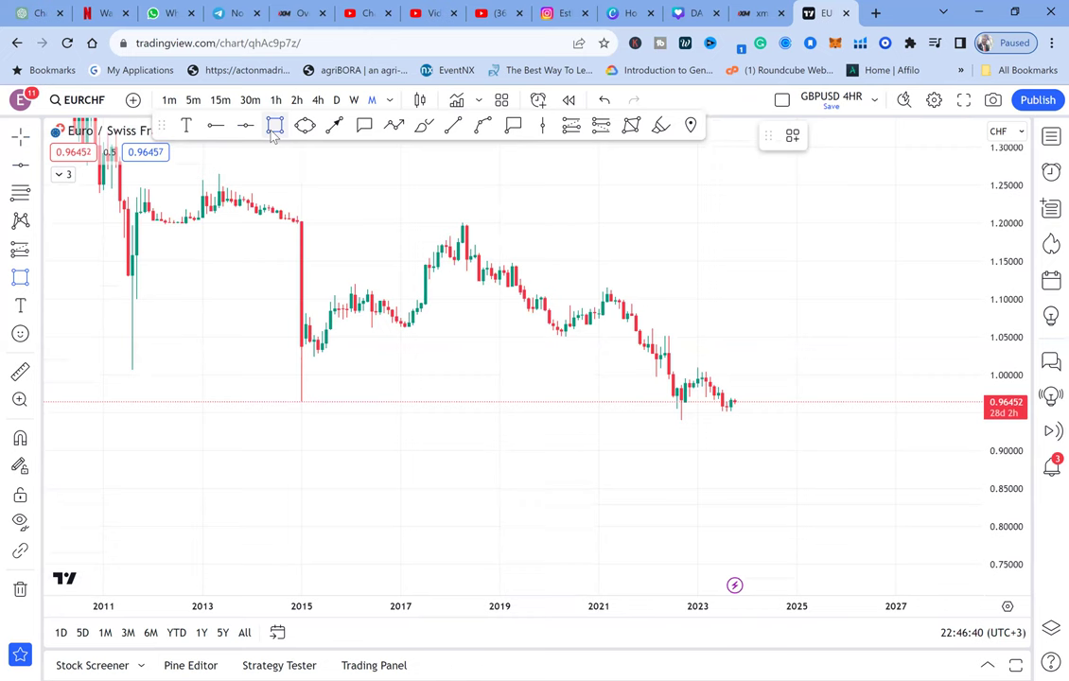
pyautogui.click(222, 219)
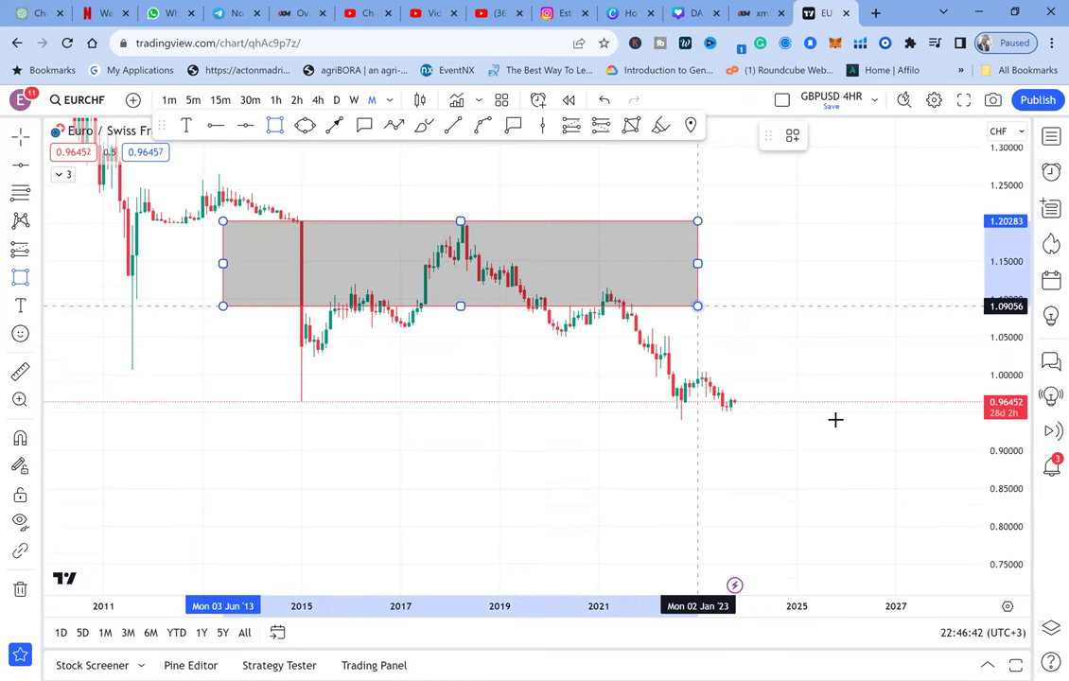
pyautogui.click(858, 401)
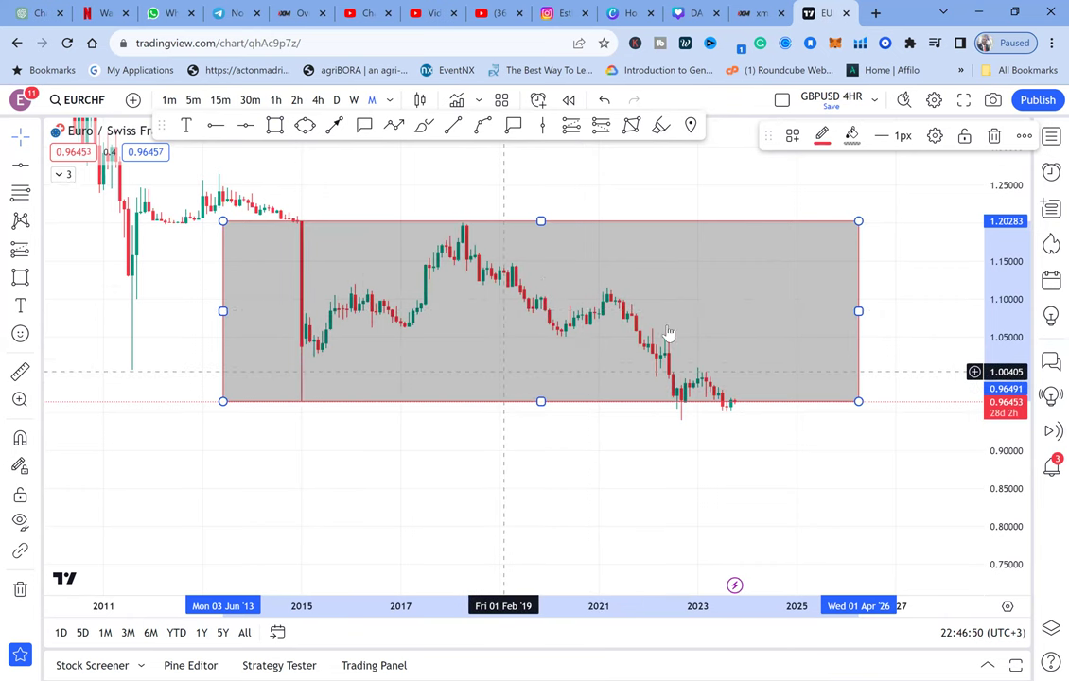
# Shrink the rectangle so its upper edge sits at about 1.009 and its start is in late 2021
pyautogui.moveTo(540, 221); pyautogui.dragTo(762, 364)
pyautogui.click(220, 382)
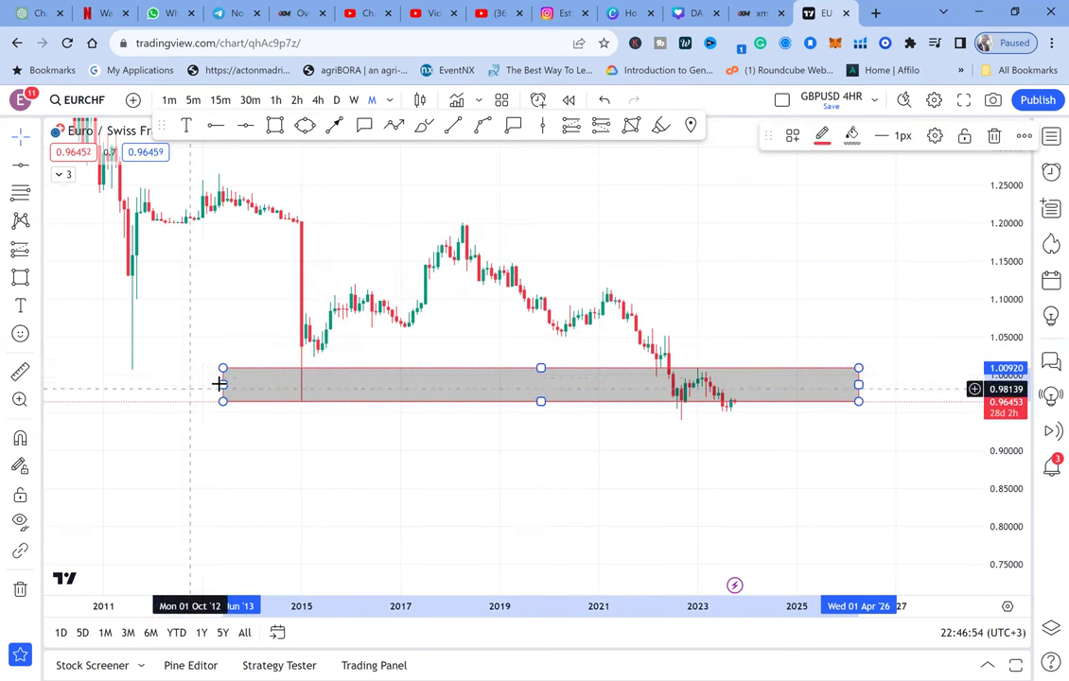
pyautogui.moveTo(220, 382); pyautogui.dragTo(639, 384)
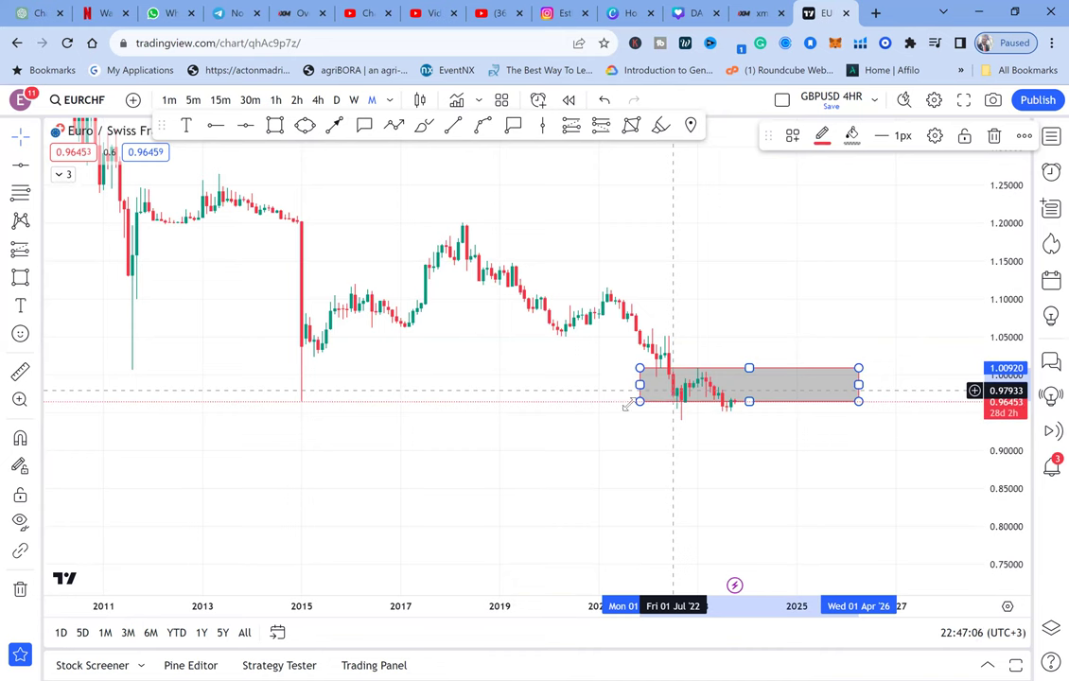
pyautogui.click(566, 384)
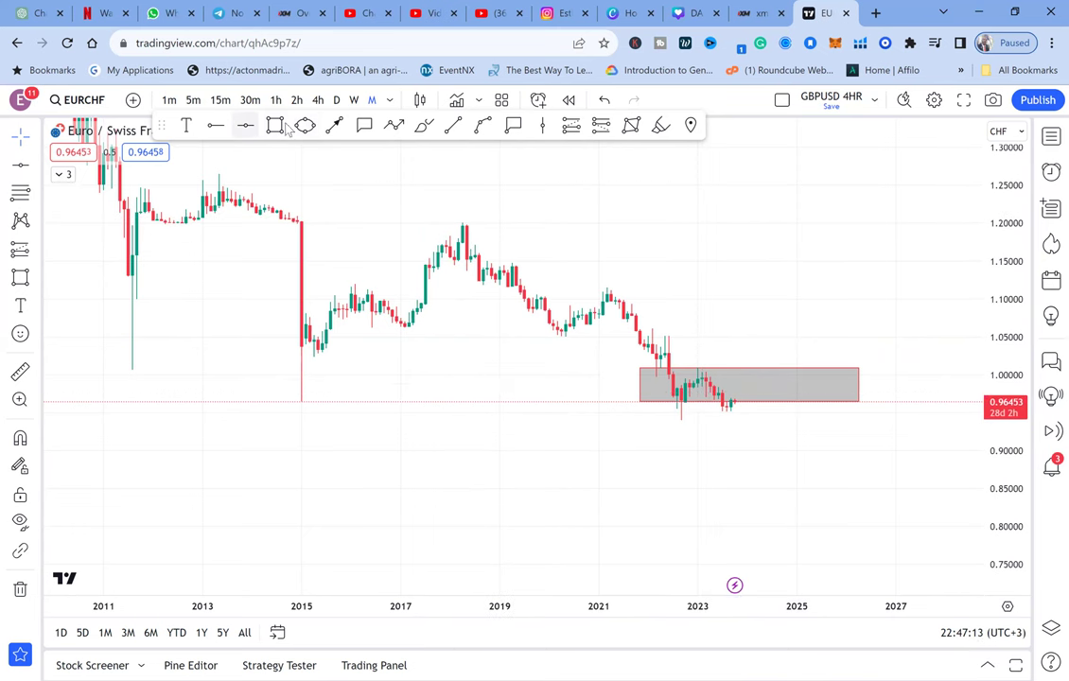
# Draw an arrow from the April 2018 high at about 1.197 down to August 2022 at about 0.964
pyautogui.click(334, 125)
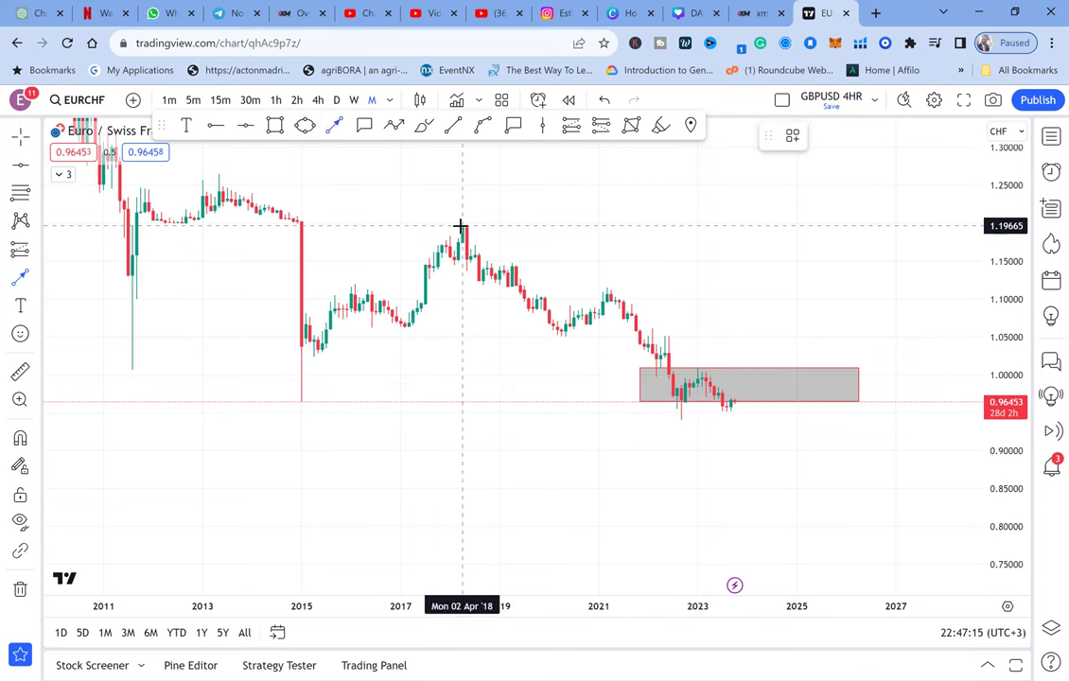
pyautogui.moveTo(461, 227)
pyautogui.mouseDown()
pyautogui.moveTo(549, 263)
pyautogui.moveTo(676, 402)
pyautogui.mouseUp()
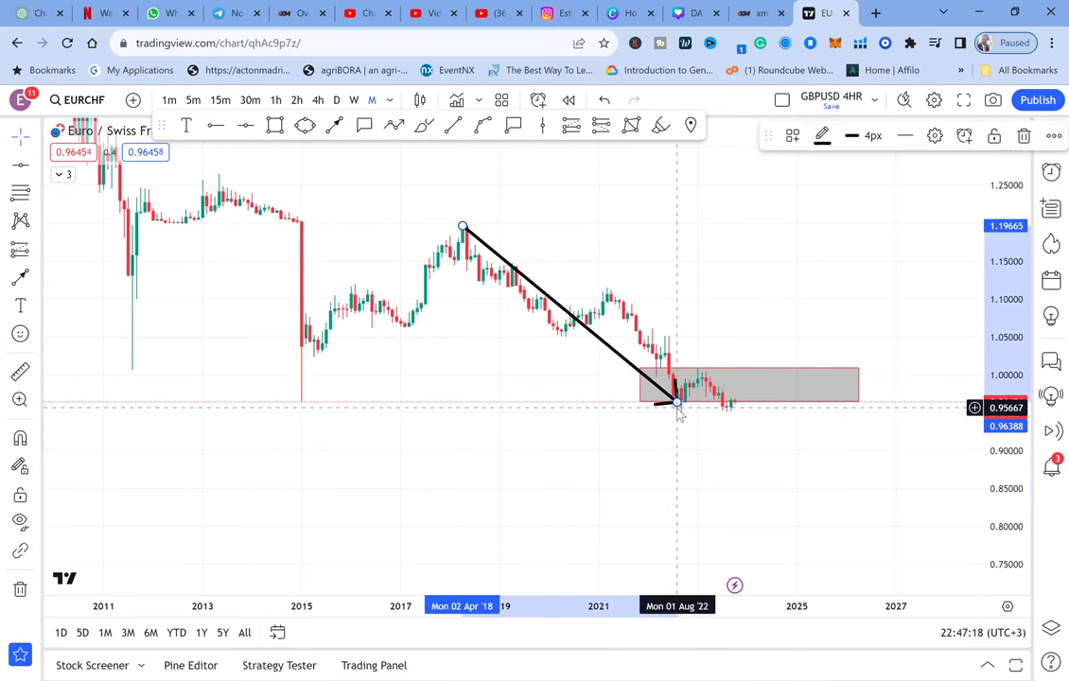
pyautogui.click(692, 391)
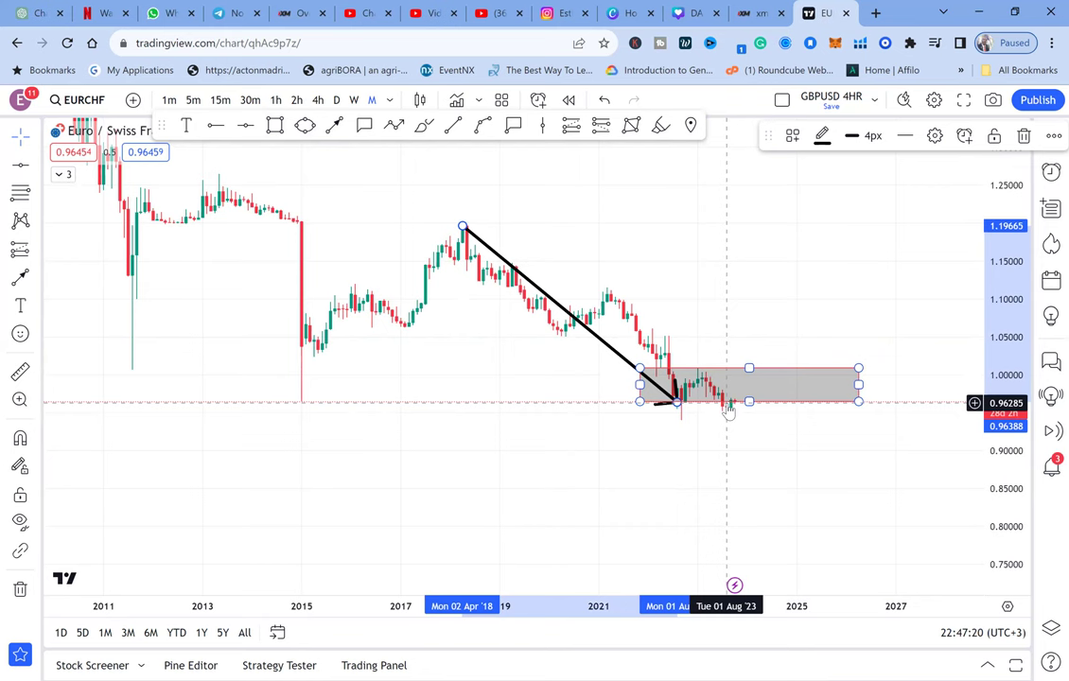
# Remove the rectangle and the arrow from the chart
pyautogui.click(674, 399)
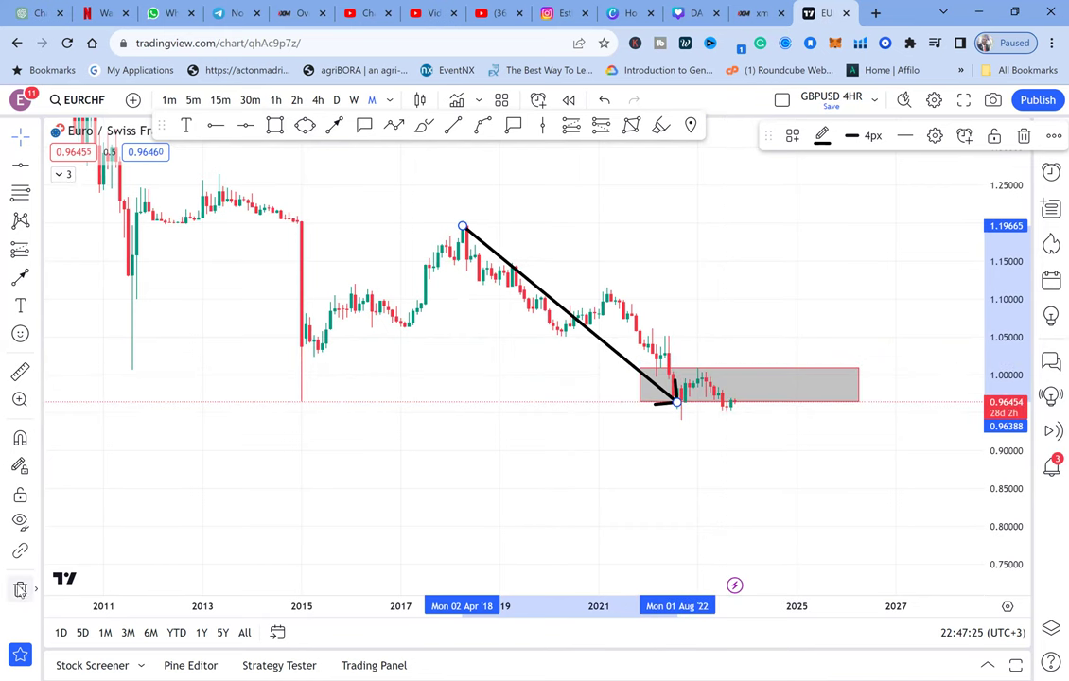
pyautogui.click(19, 588)
pyautogui.click(94, 588)
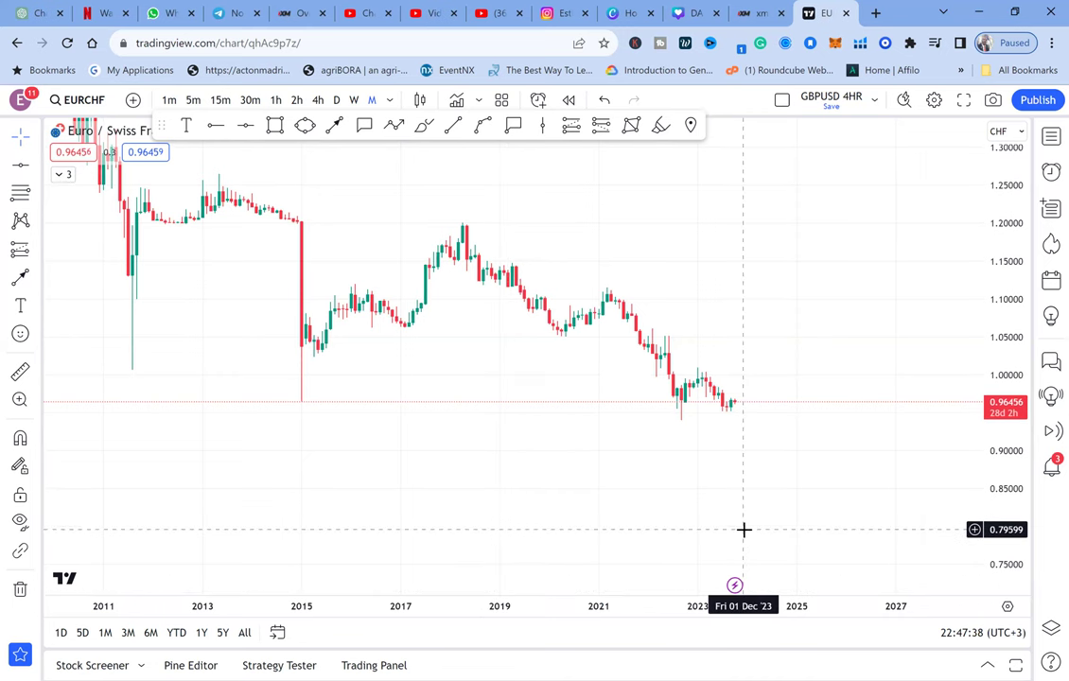
# Draw a rectangle around the 2022 and 2023 lows, from about 0.958 to 0.941, spanning late 2021 to late 2024
pyautogui.scroll(2, 744, 530)
pyautogui.scroll(-1, 744, 529)
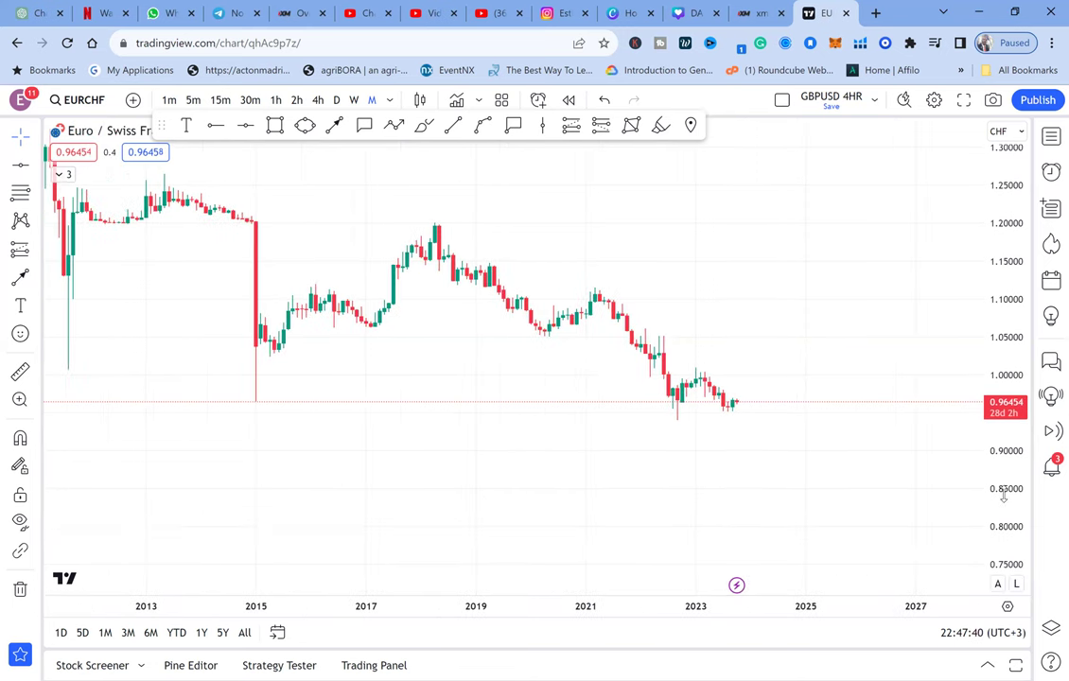
pyautogui.scroll(2, 879, 415)
pyautogui.scroll(3, 758, 346)
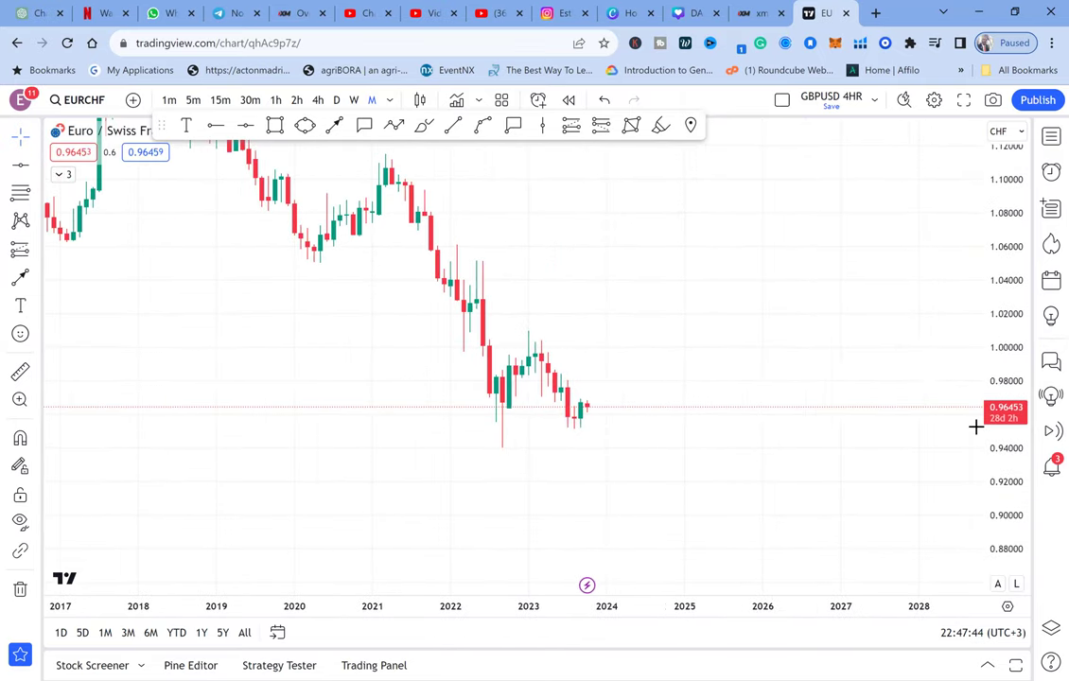
pyautogui.scroll(2, 973, 425)
pyautogui.scroll(3, 806, 348)
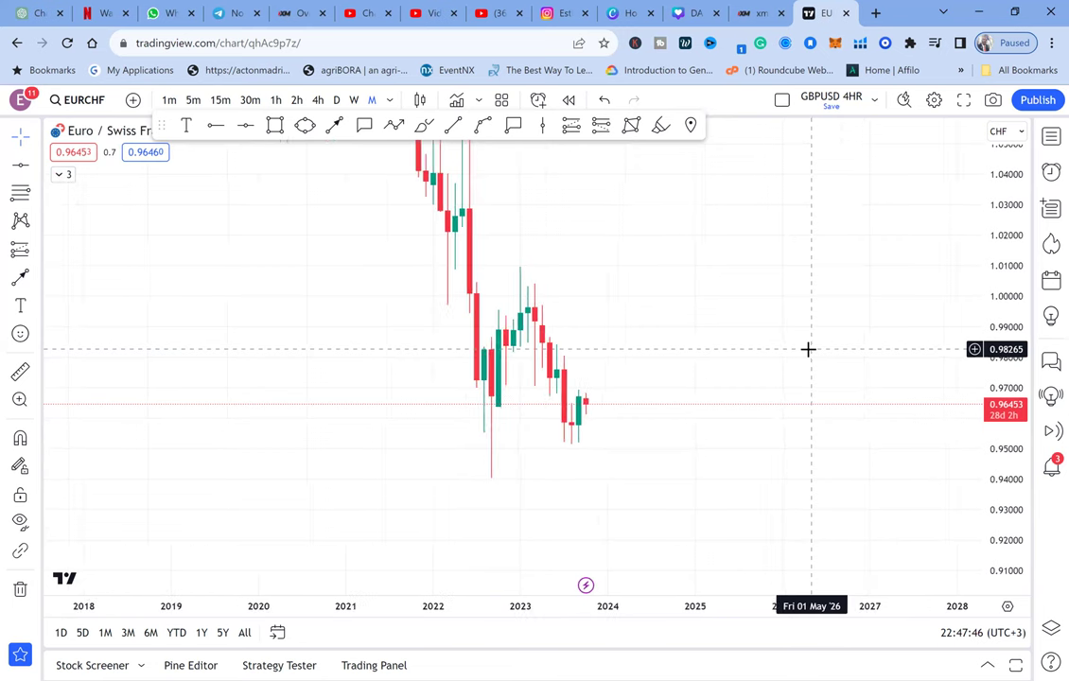
pyautogui.click(275, 124)
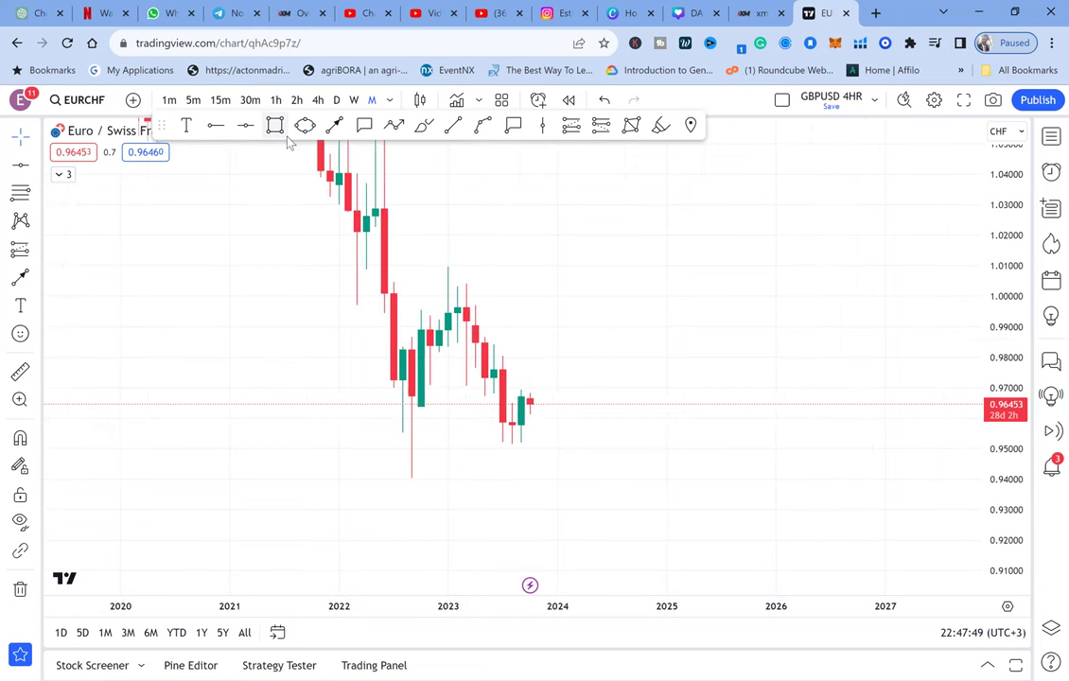
pyautogui.click(329, 425)
pyautogui.click(649, 476)
pyautogui.click(608, 296)
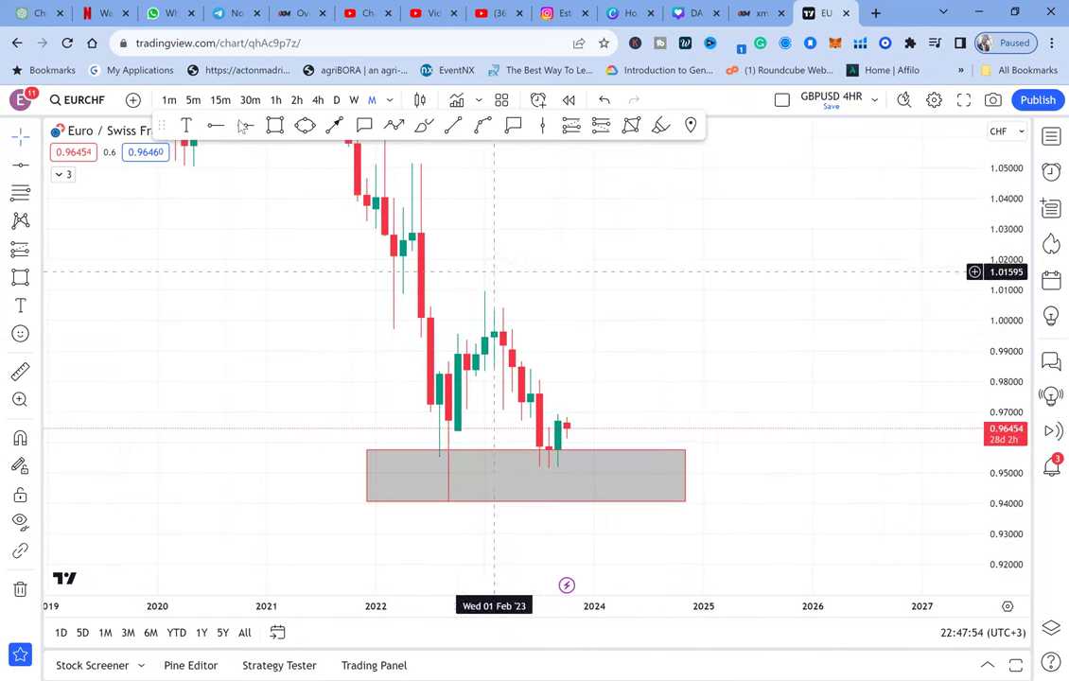
# Draw a horizontal line at 1.00954 on the early 2023 swing high and activate the Measure tool
pyautogui.click(244, 129)
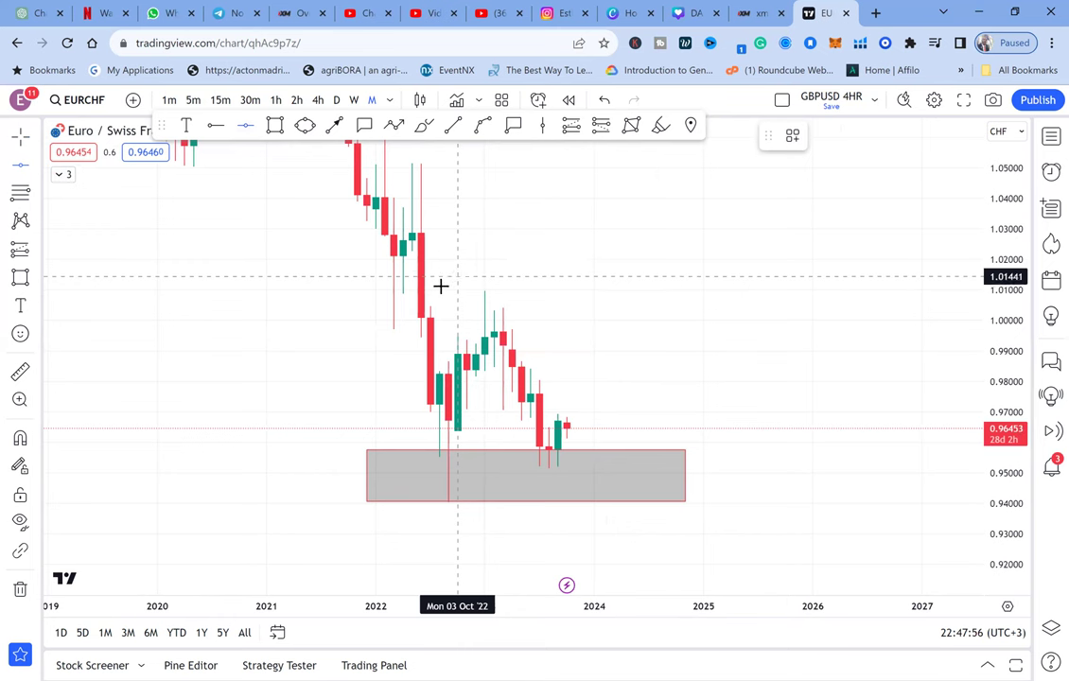
pyautogui.click(438, 291)
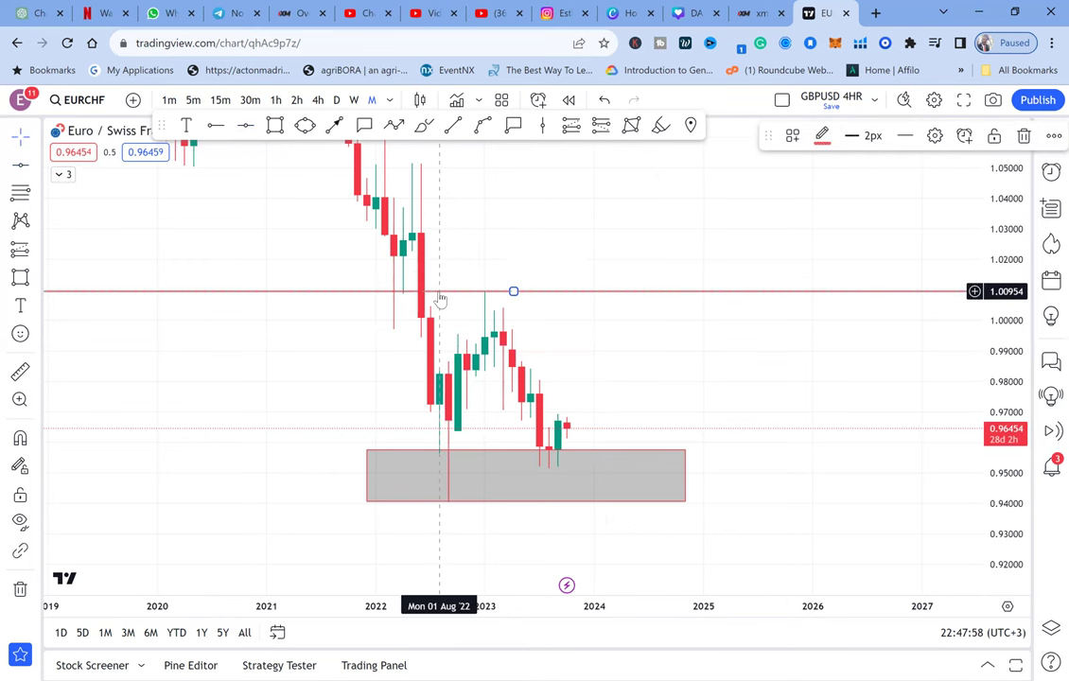
pyautogui.click(20, 373)
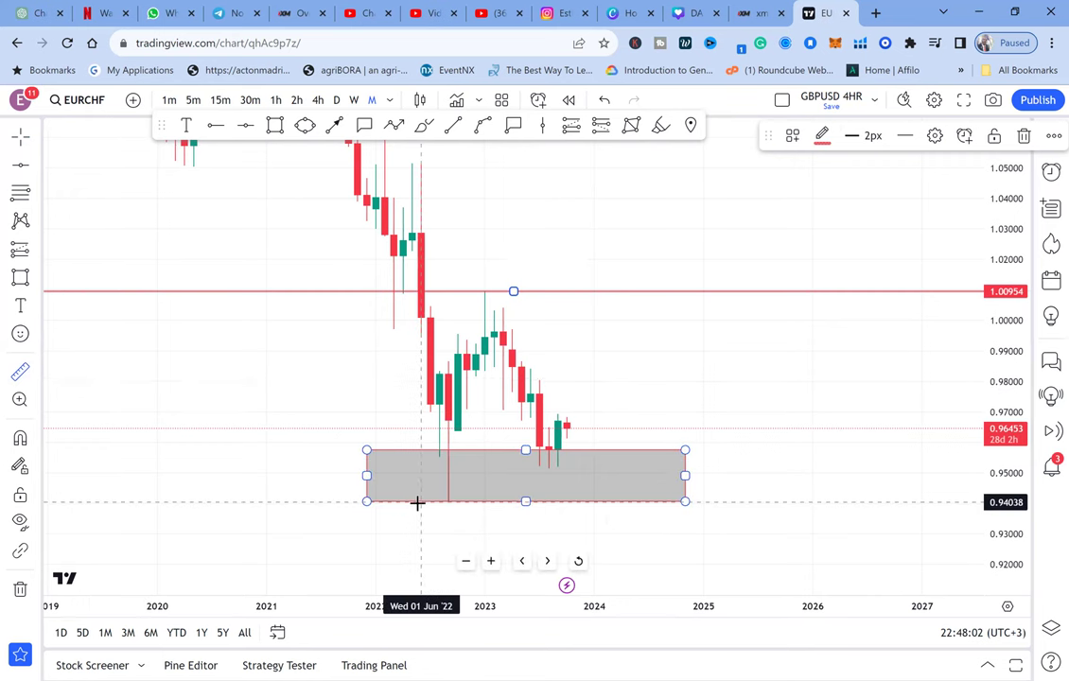
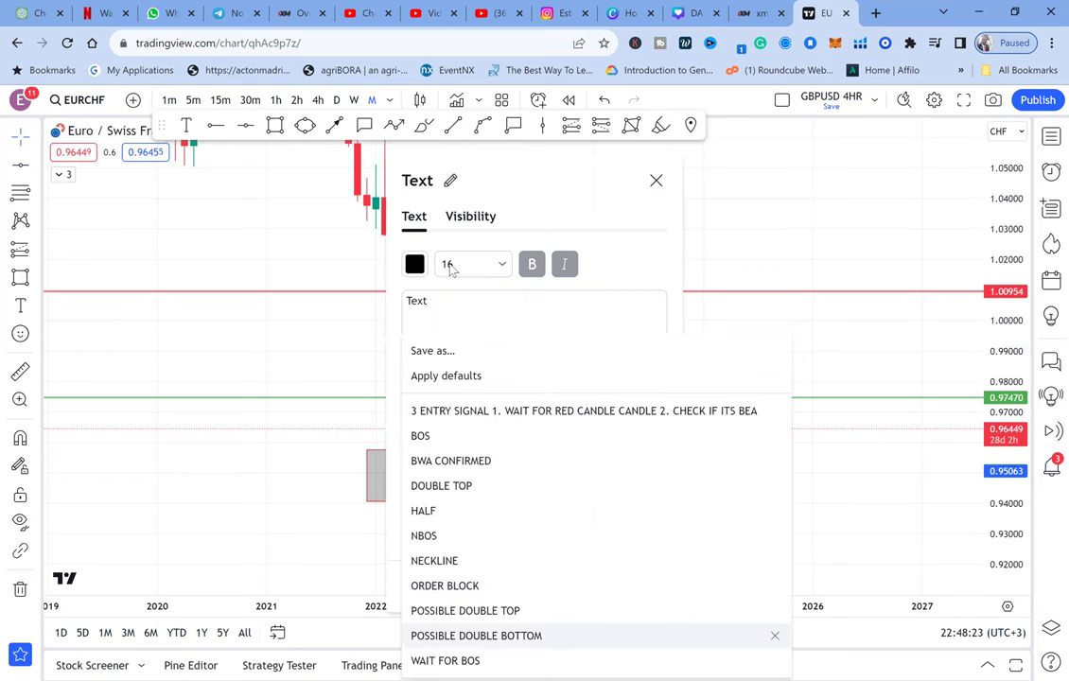
# Apply the POSSIBLE DOUBLE BOTTOM template to the new text label and centre it inside the grey rectangle
pyautogui.click(445, 635)
pyautogui.click(470, 217)
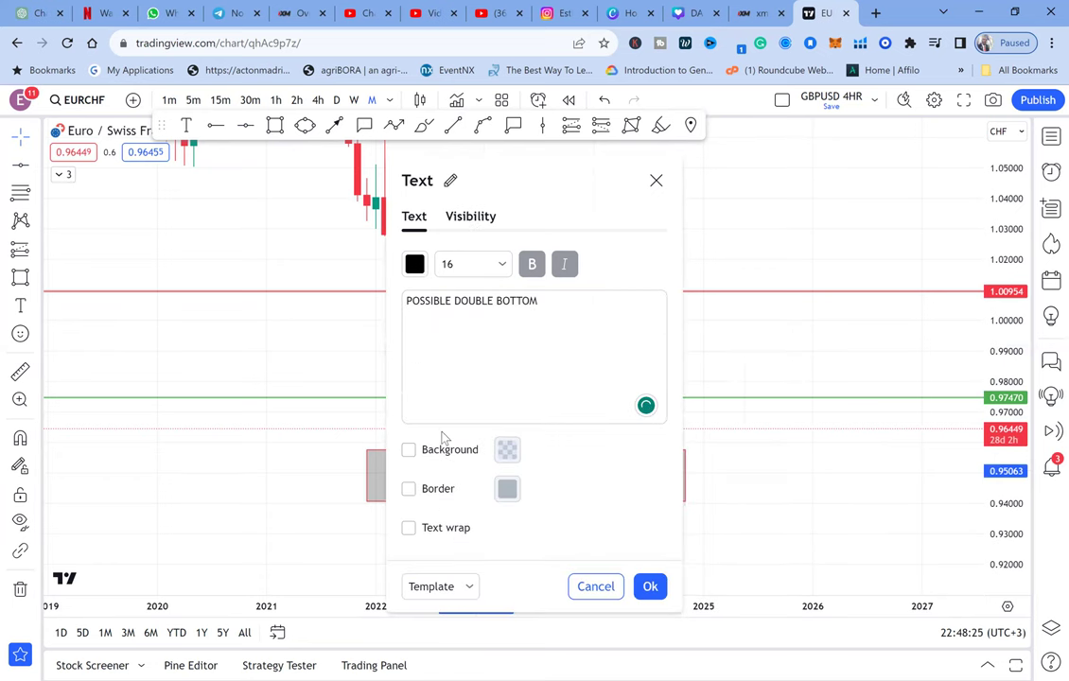
pyautogui.click(281, 375)
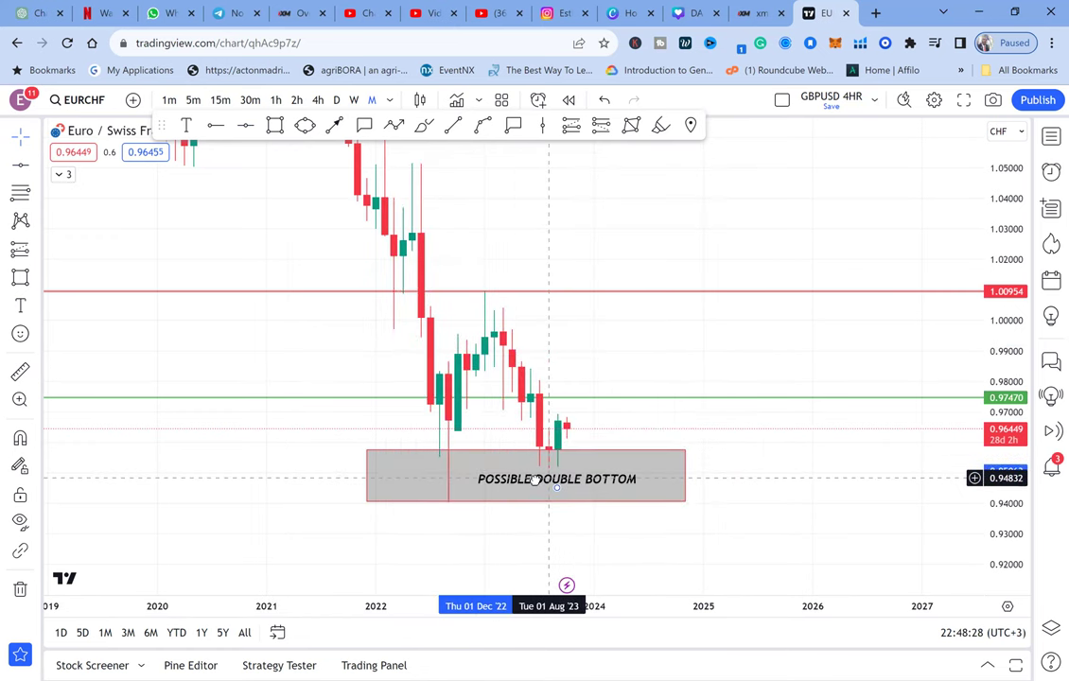
pyautogui.moveTo(556, 486); pyautogui.dragTo(527, 488)
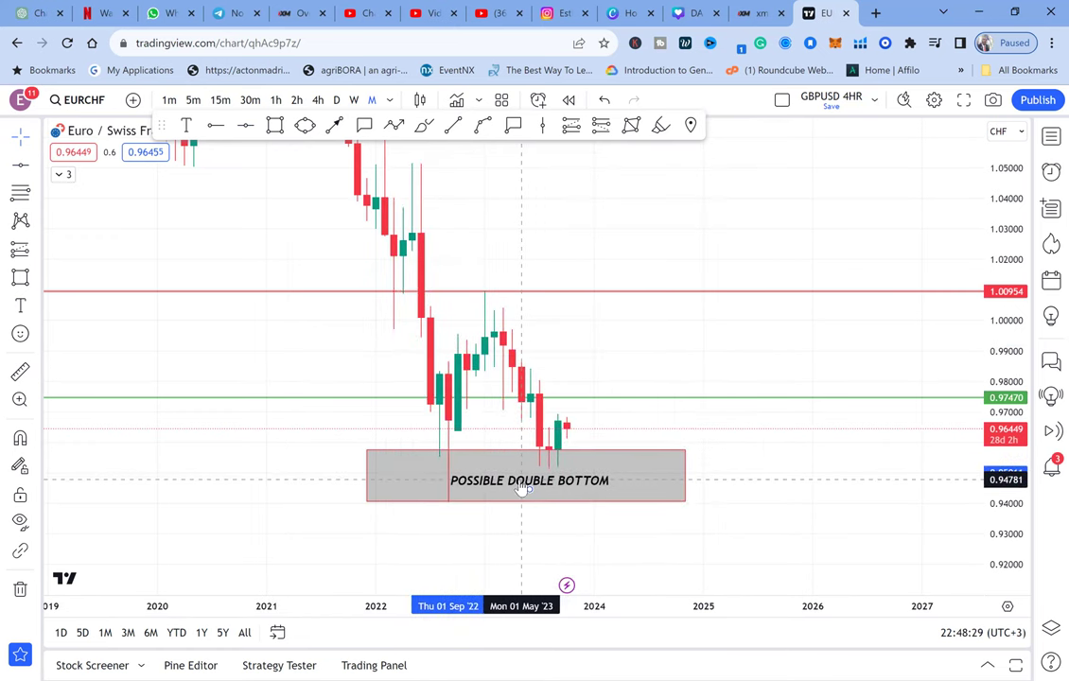
# Add a text label from the NECKLINE template at the 1.00954 line and enable its visibility on monthly charts
pyautogui.click(186, 125)
pyautogui.click(483, 280)
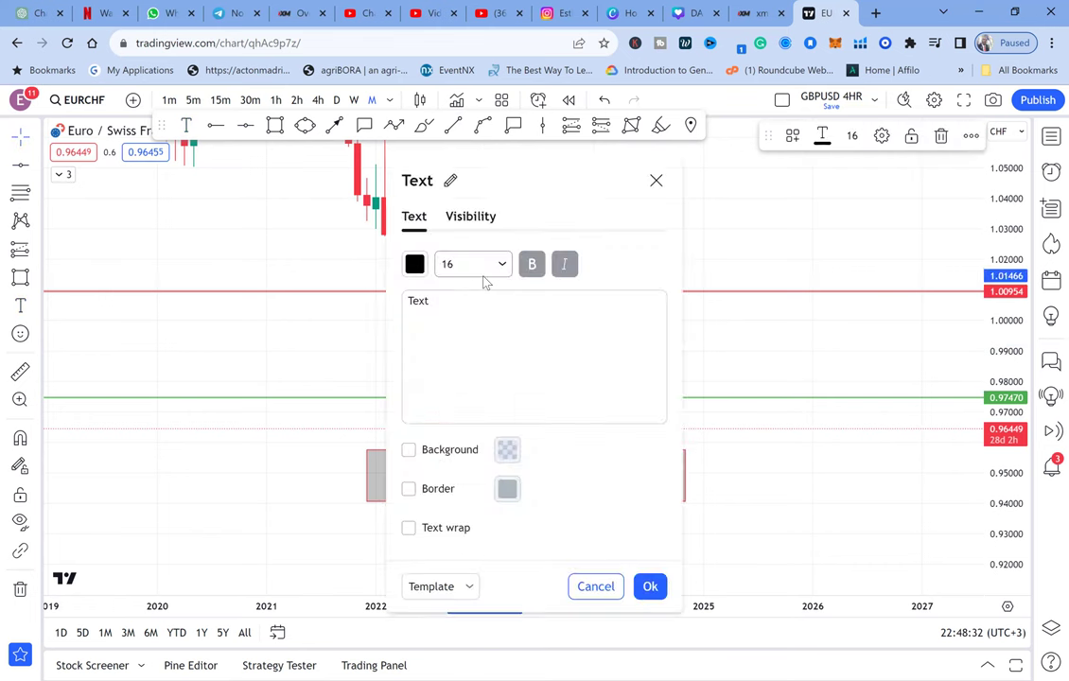
pyautogui.click(470, 587)
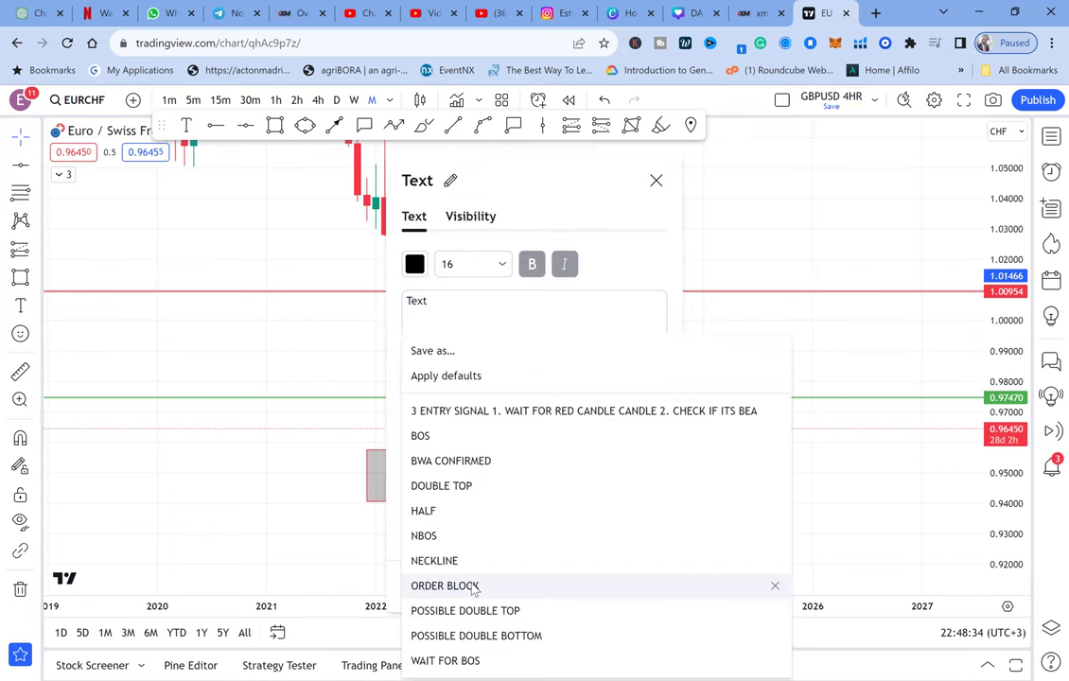
pyautogui.click(452, 564)
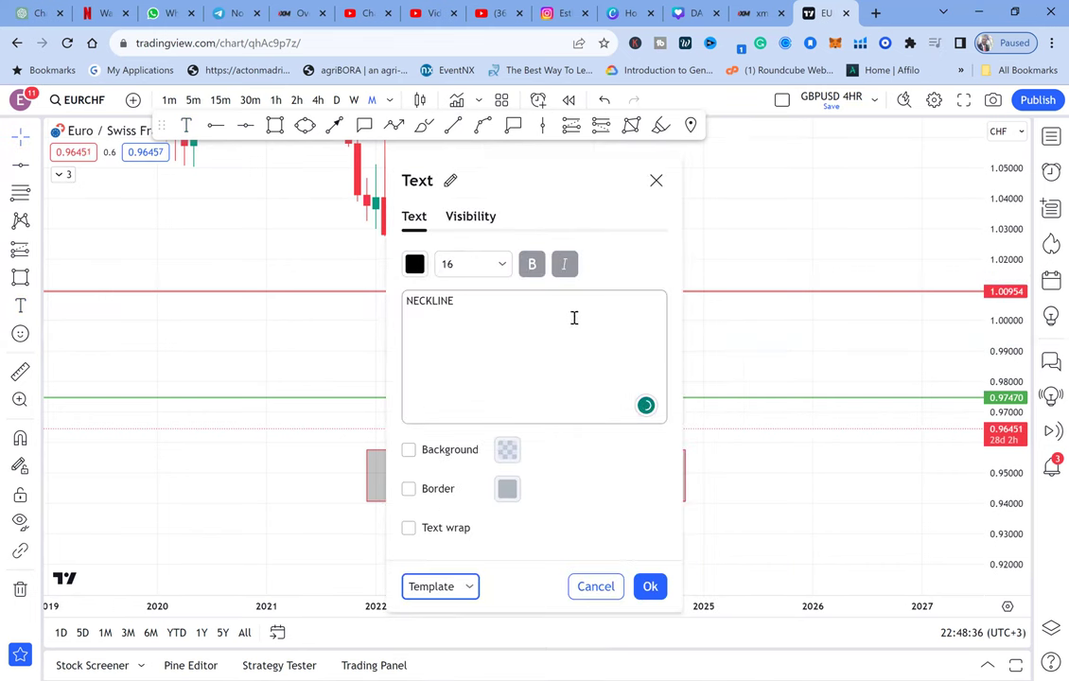
pyautogui.click(466, 223)
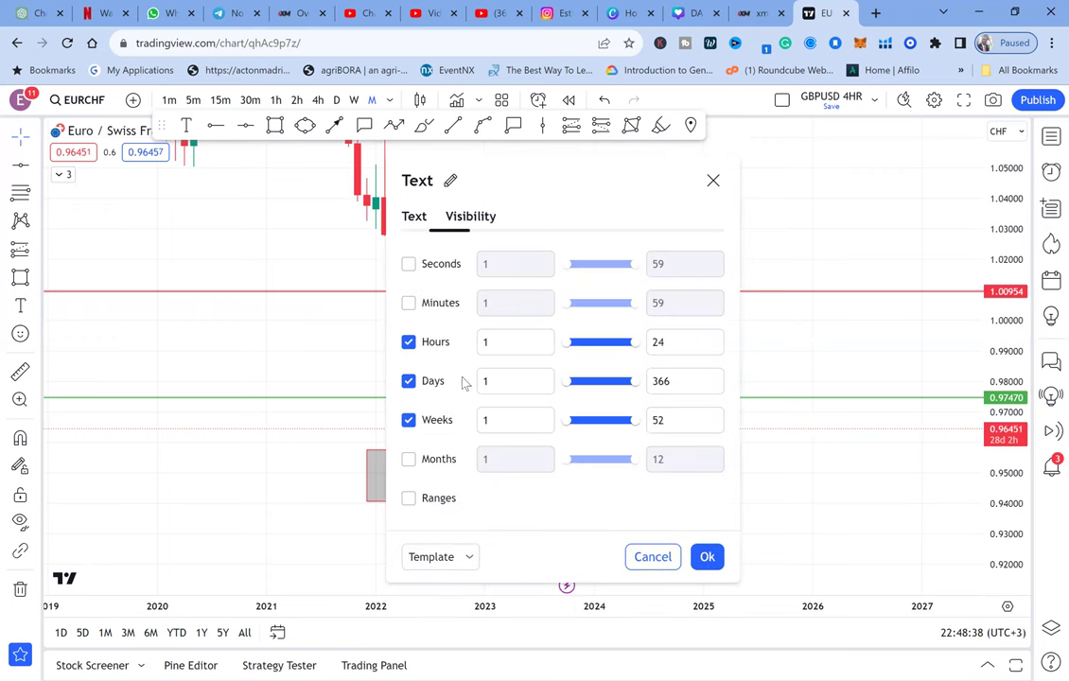
pyautogui.click(411, 459)
pyautogui.press('Return')
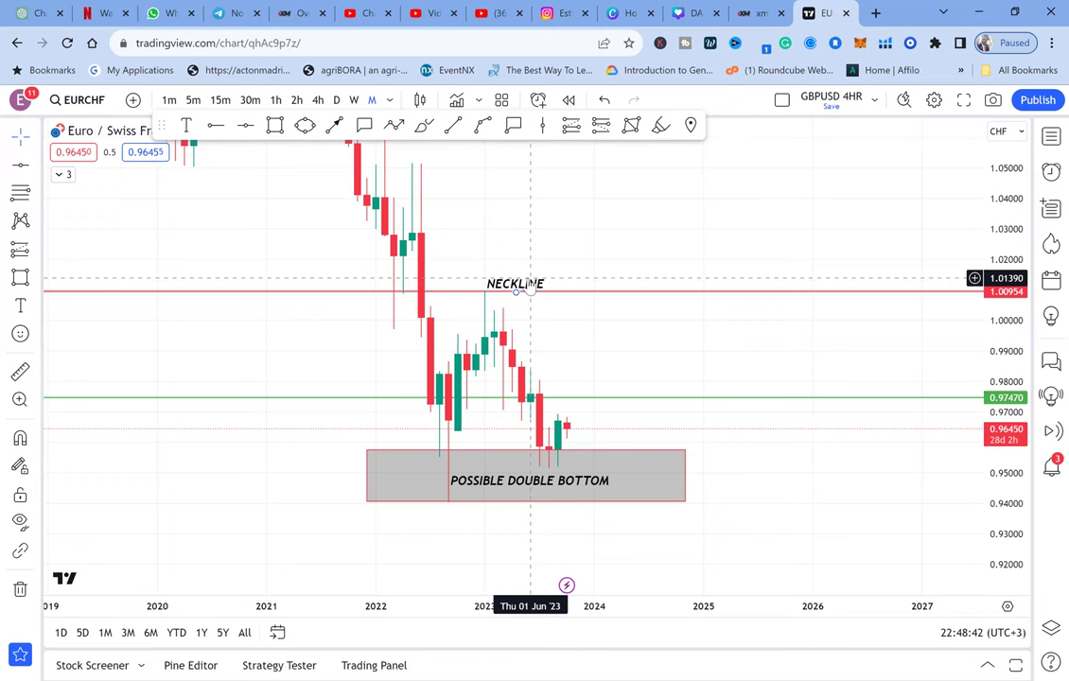
# Move the NECKLINE label to sit just above the red line, centred over the early 2023 swing high
pyautogui.moveTo(525, 283); pyautogui.dragTo(507, 282)
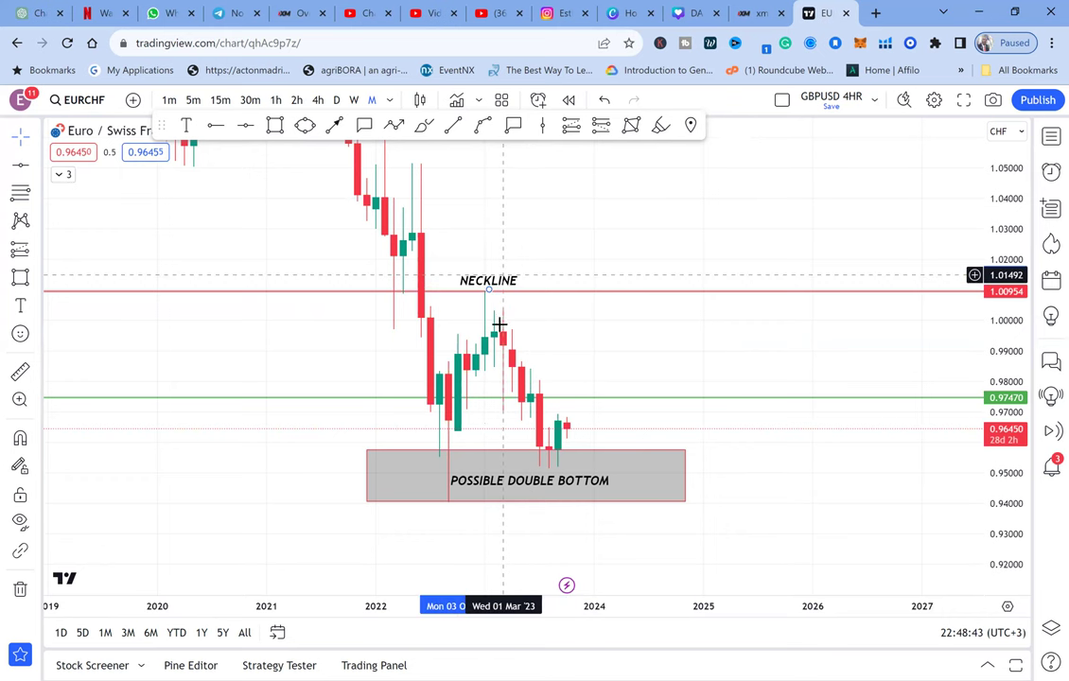
pyautogui.click(484, 303)
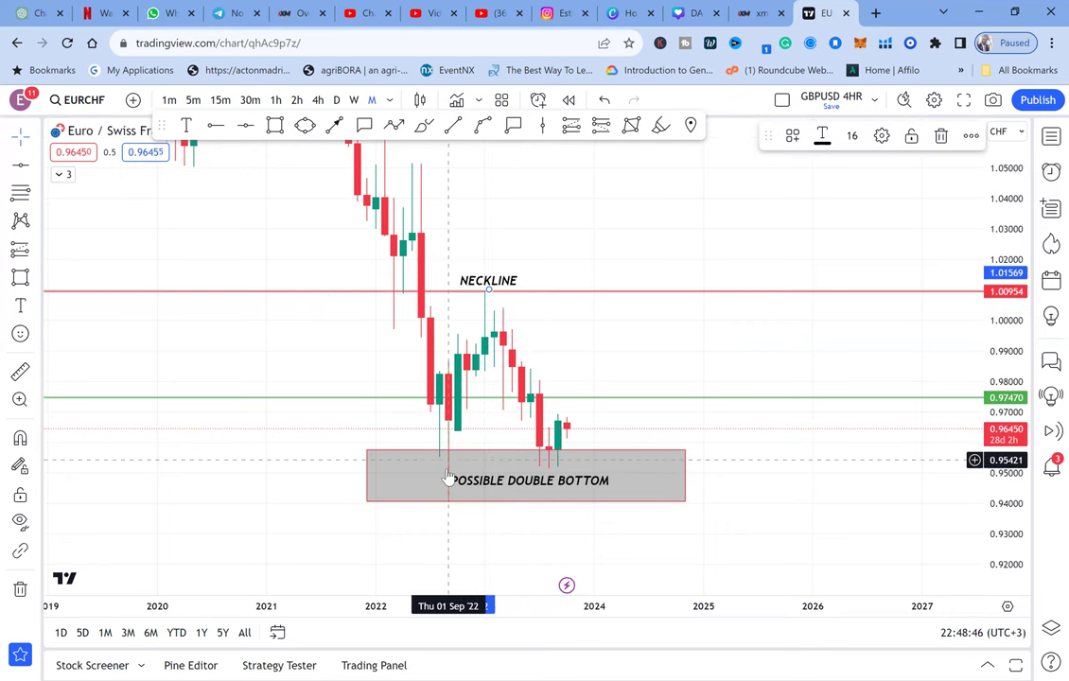
pyautogui.click(653, 402)
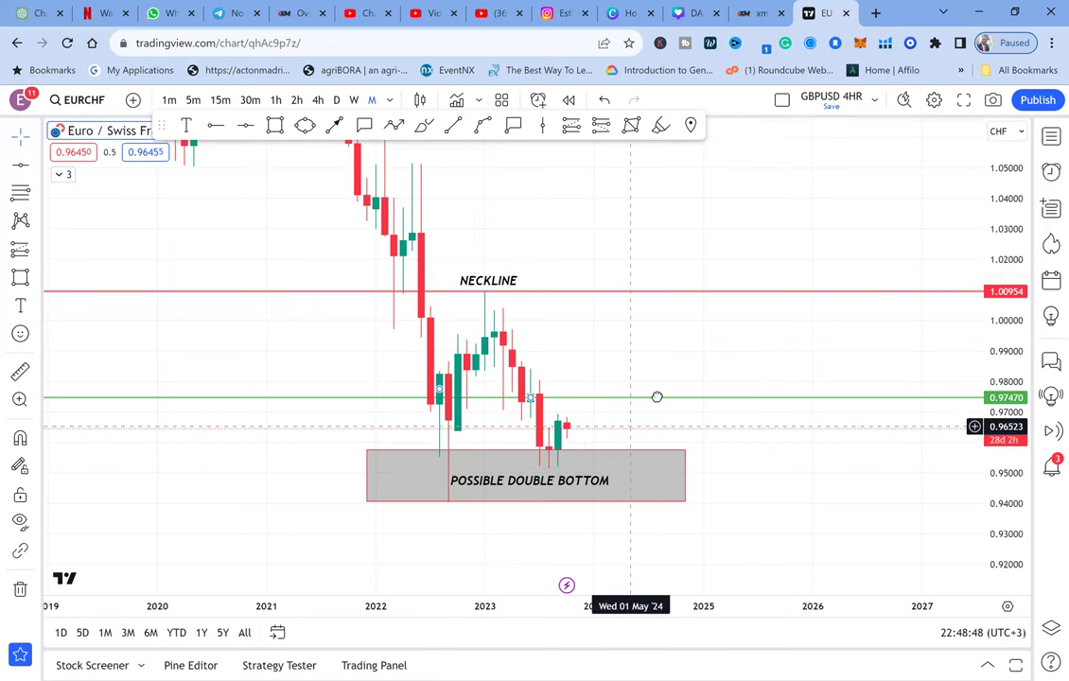
# Add a text label from the HALF template just above the green 0.97470 line, visible on weekly and monthly charts
pyautogui.scroll(1, 662, 369)
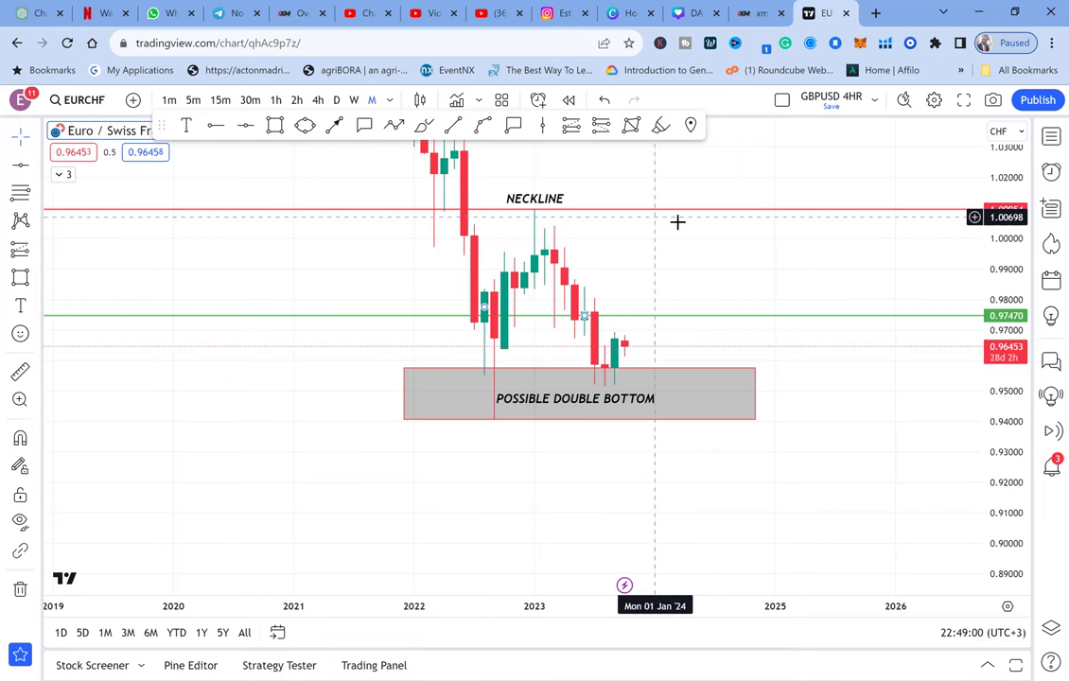
pyautogui.moveTo(655, 217); pyautogui.dragTo(568, 246)
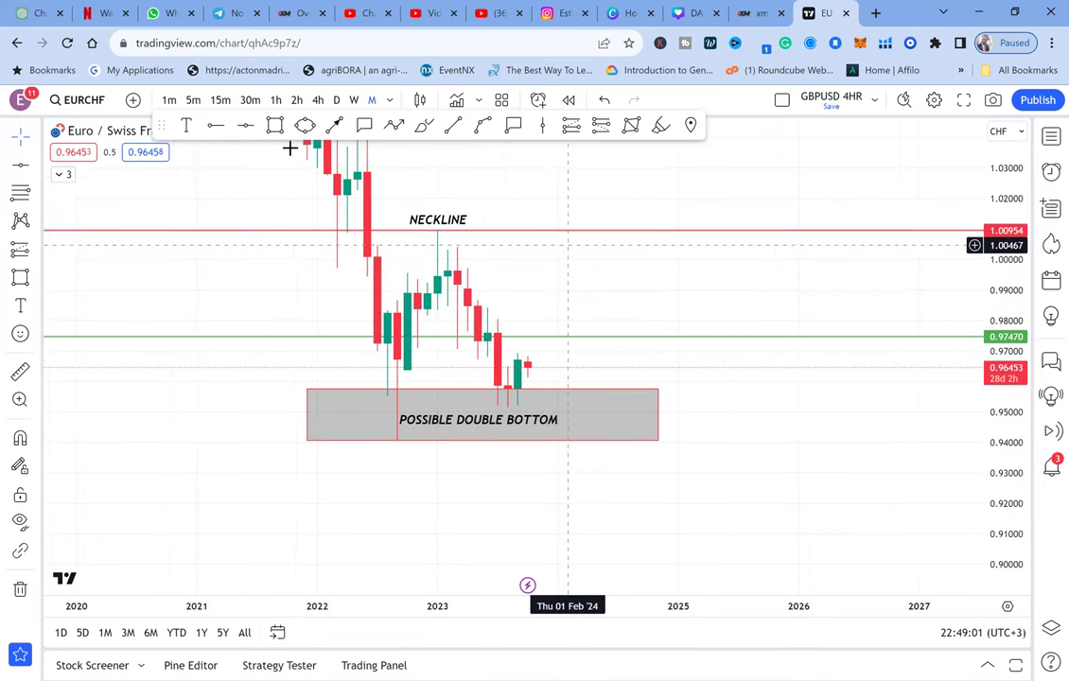
pyautogui.click(187, 125)
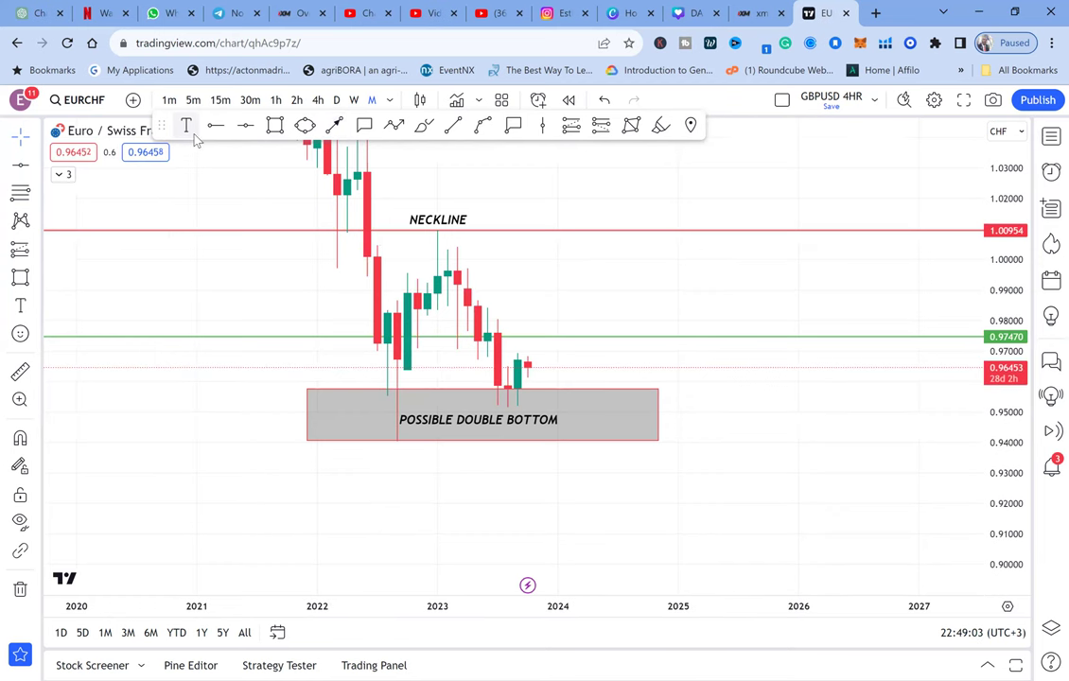
pyautogui.click(593, 322)
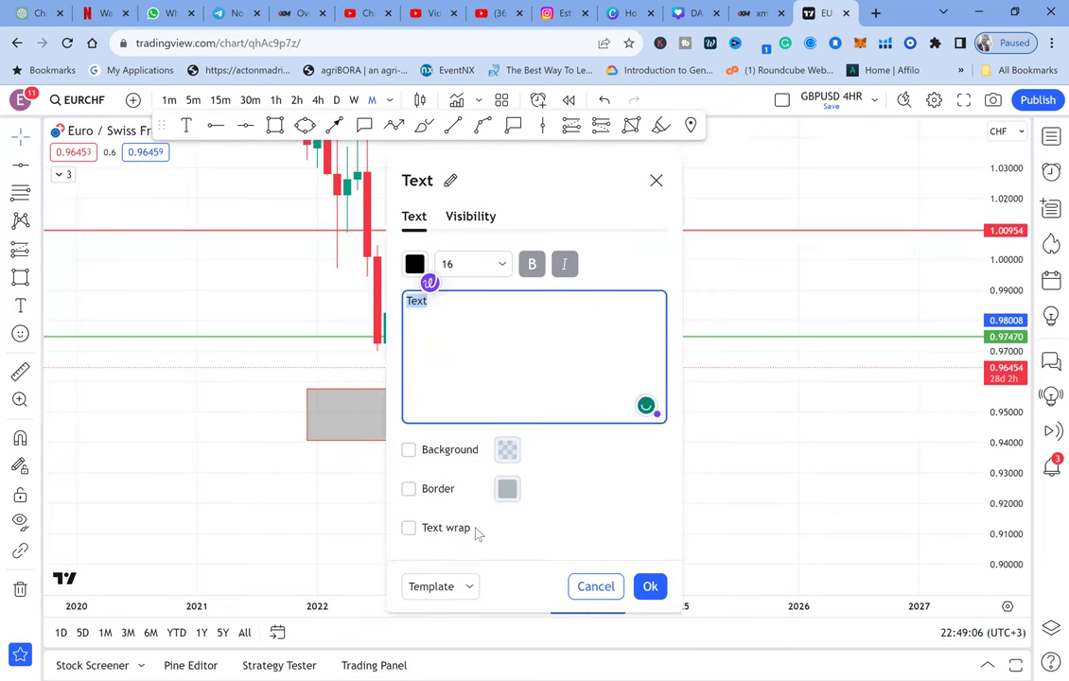
pyautogui.click(469, 588)
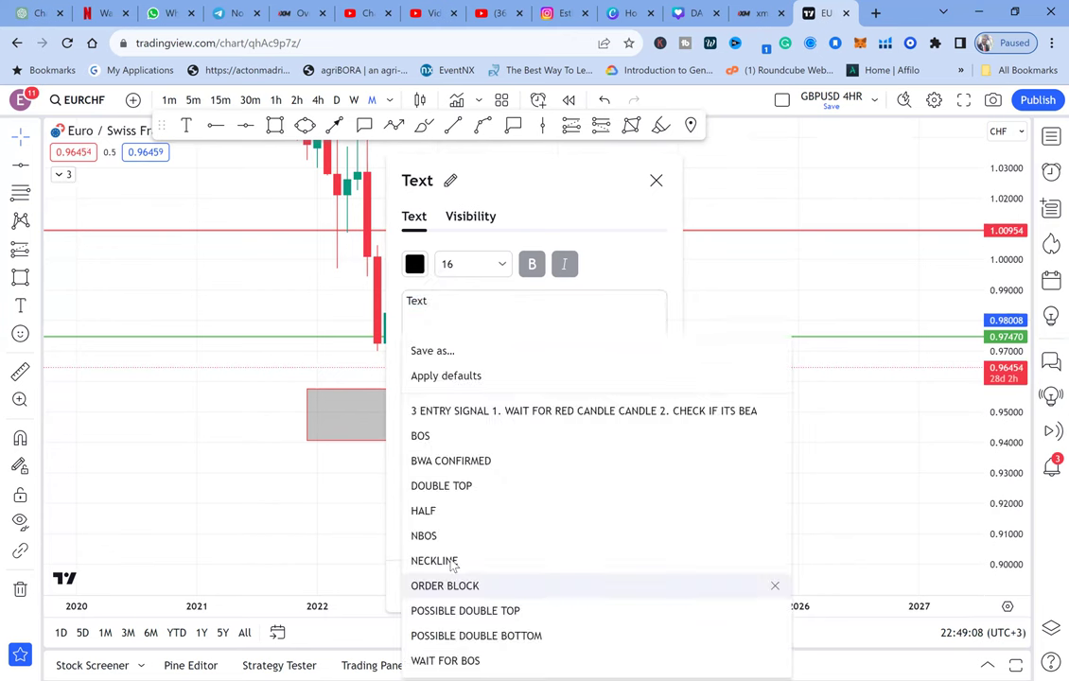
pyautogui.click(419, 511)
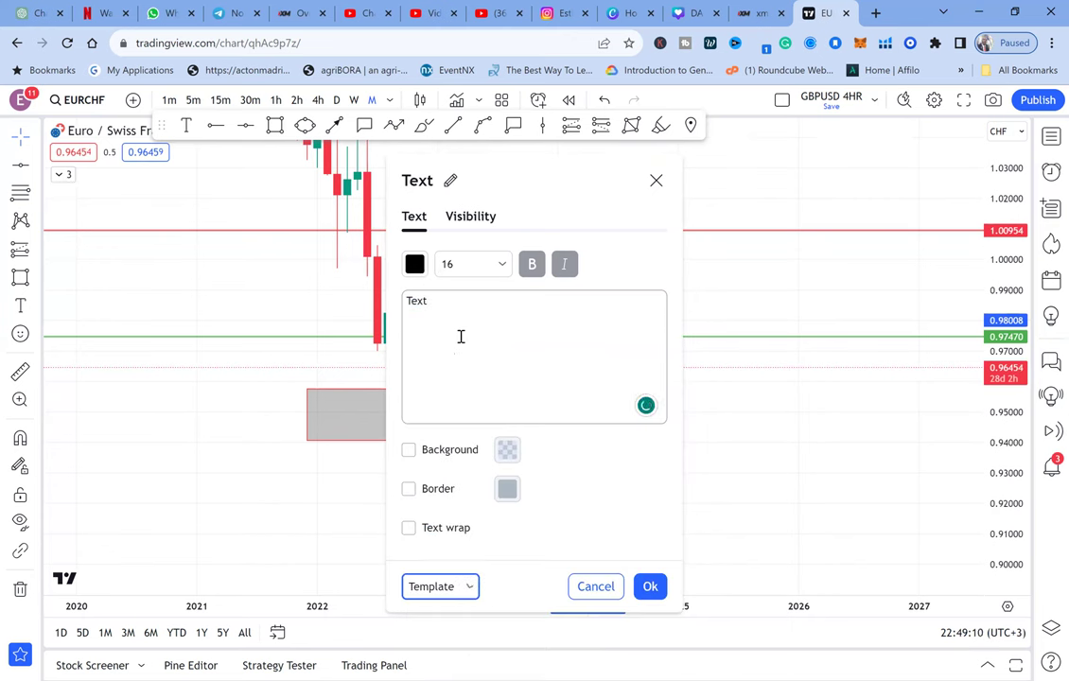
pyautogui.click(470, 226)
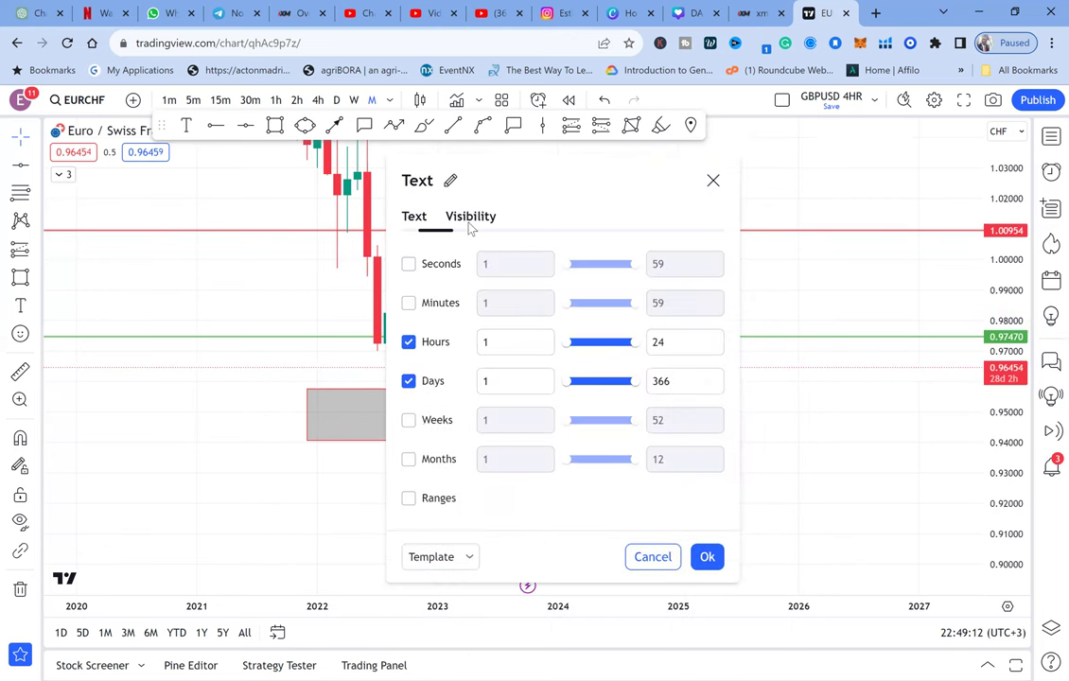
pyautogui.click(408, 420)
pyautogui.click(407, 459)
pyautogui.click(270, 393)
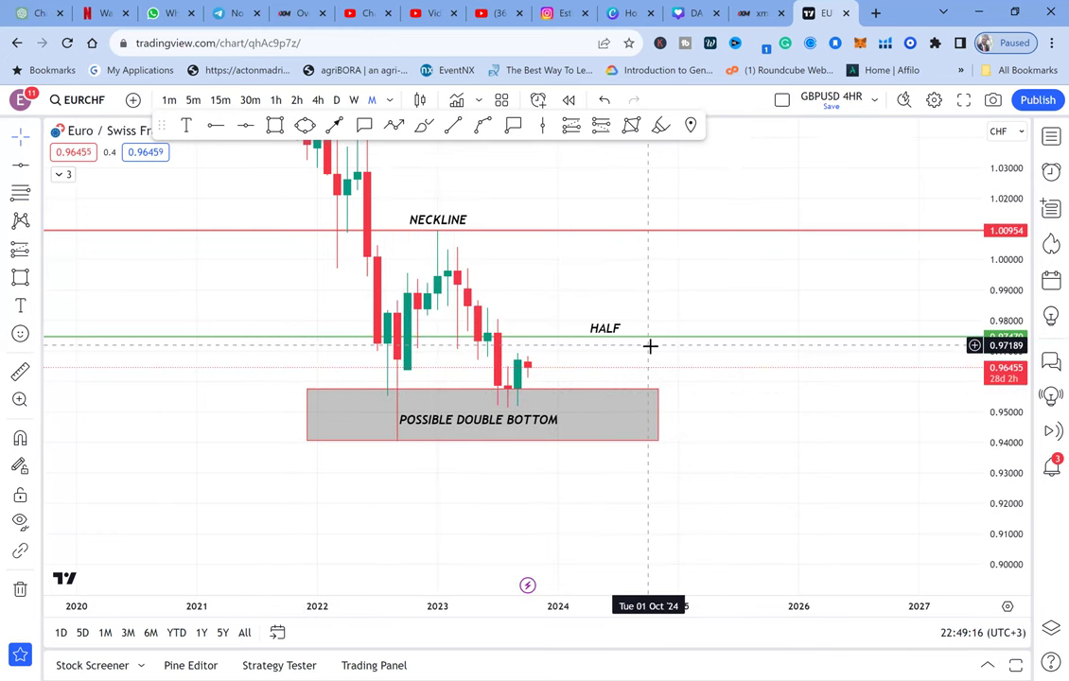
# Move the POSSIBLE DOUBLE BOTTOM label slightly lower inside the grey rectangle
pyautogui.scroll(1, 662, 348)
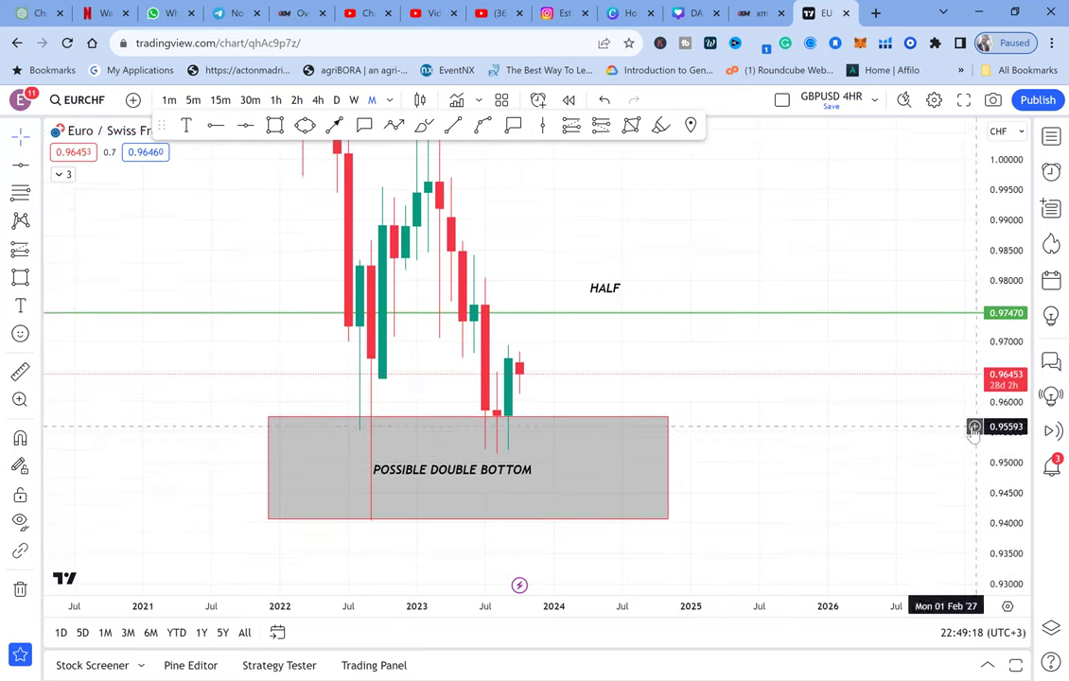
pyautogui.moveTo(624, 219); pyautogui.dragTo(611, 232)
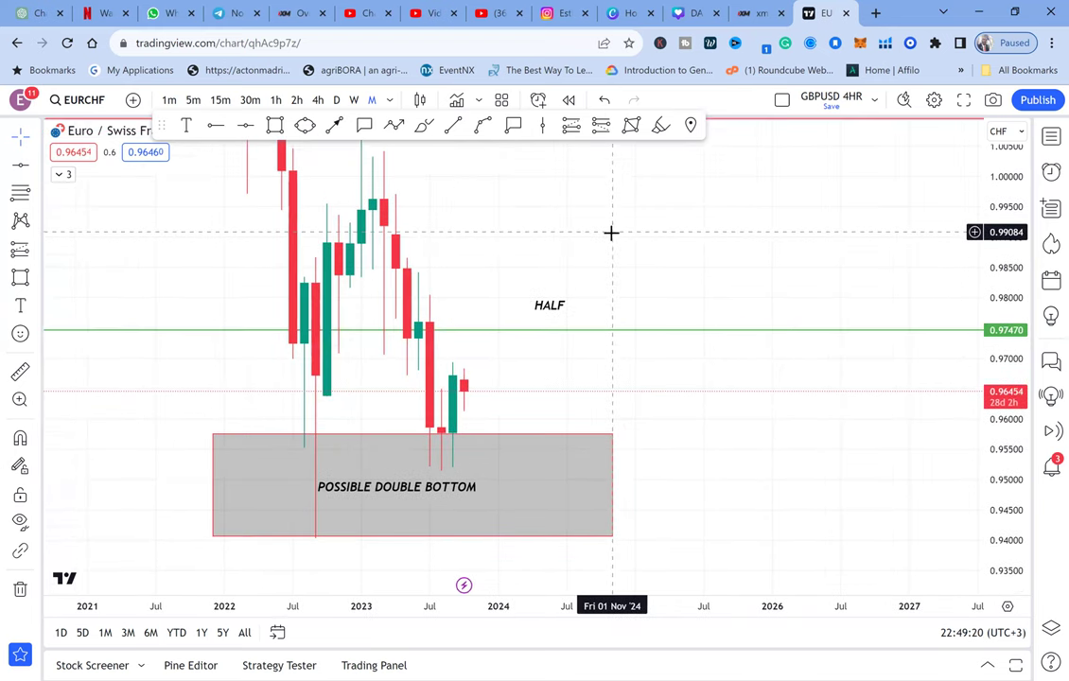
pyautogui.scroll(1, 586, 244)
pyautogui.moveTo(361, 483); pyautogui.dragTo(373, 493)
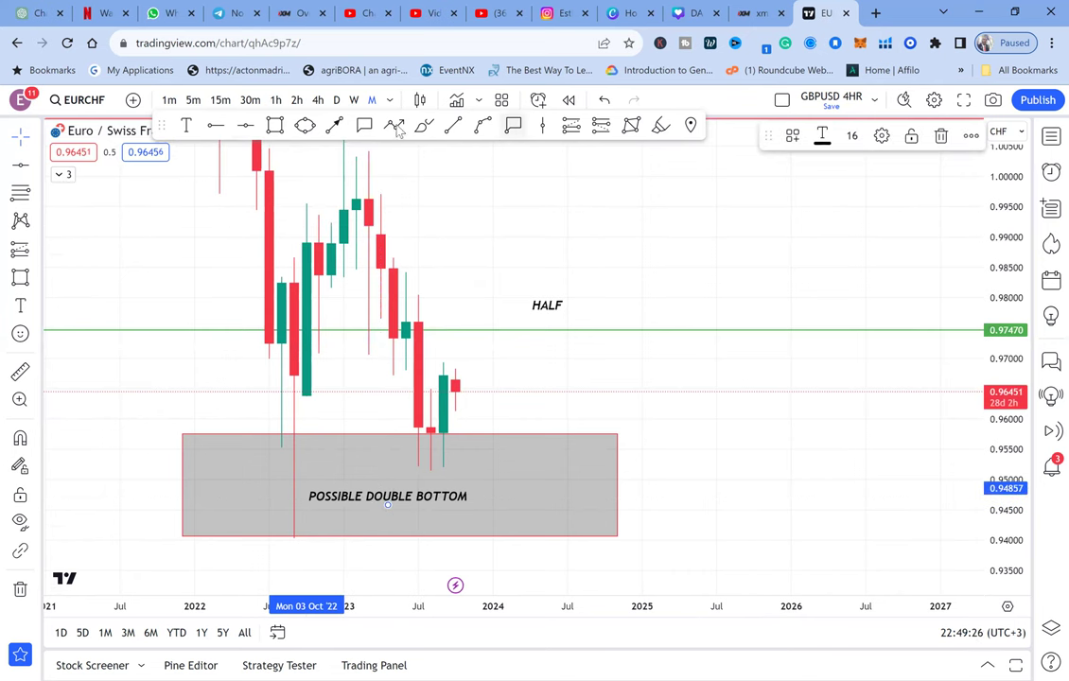
# Add a callout reading "wbb strategy" that points at the low of the latest candle
pyautogui.click(364, 126)
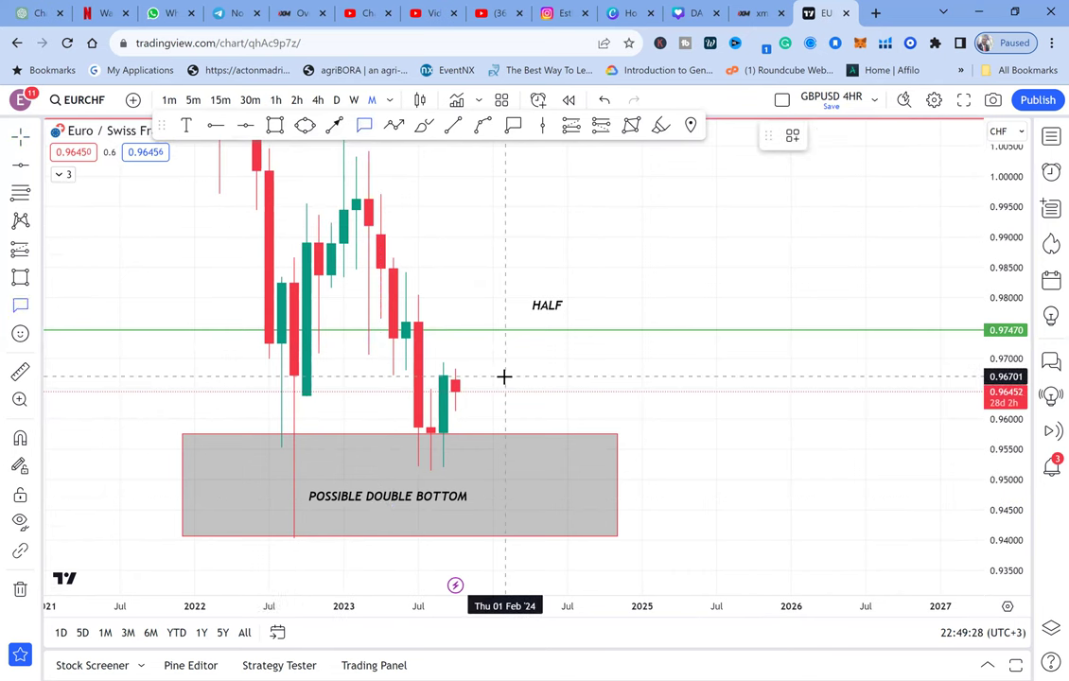
pyautogui.moveTo(474, 414); pyautogui.dragTo(534, 429)
pyautogui.write('wbb stra')
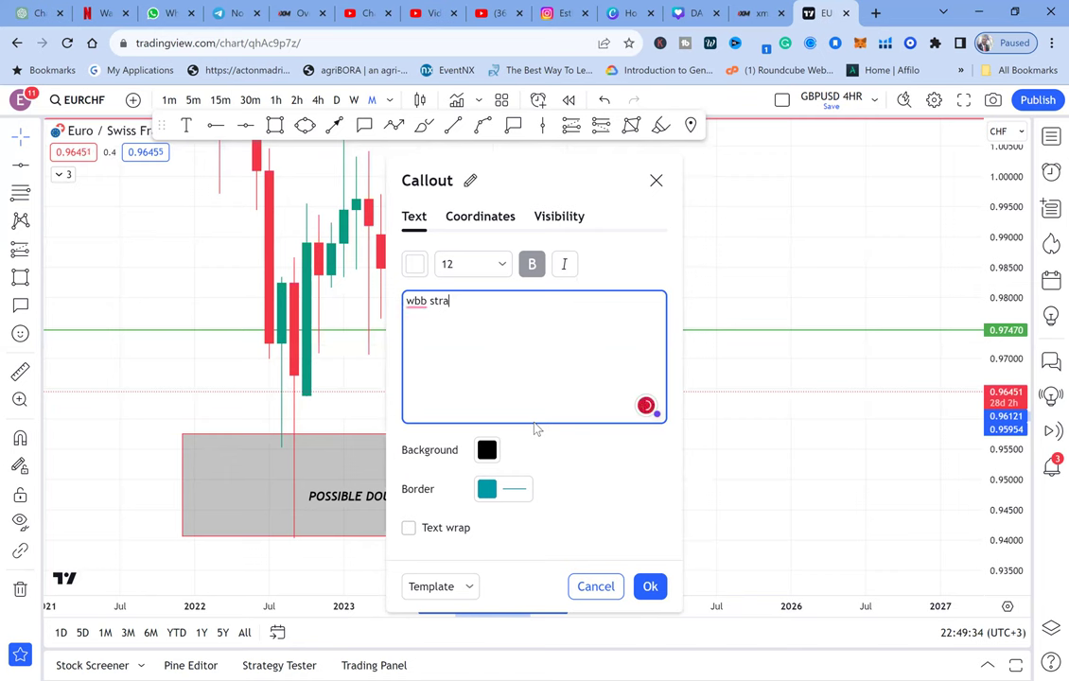
pyautogui.write('tegy')
pyautogui.click(709, 377)
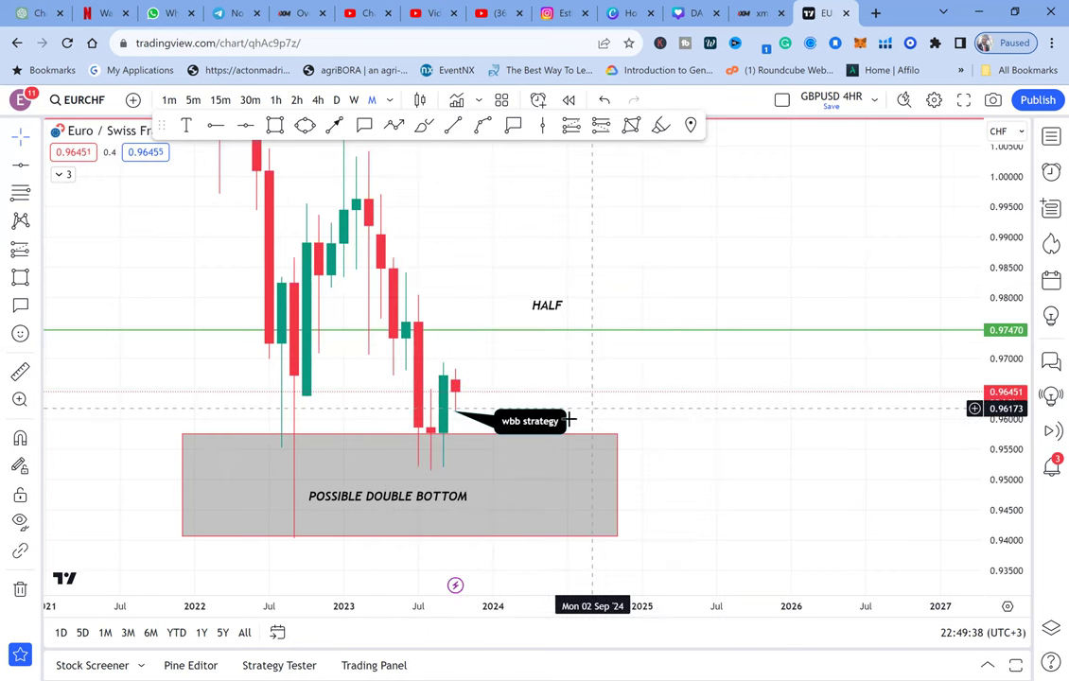
# Add a text label in the empty area around May 2025 with the lines "w= wait", "b= break" and "b ="
pyautogui.click(192, 127)
pyautogui.click(695, 253)
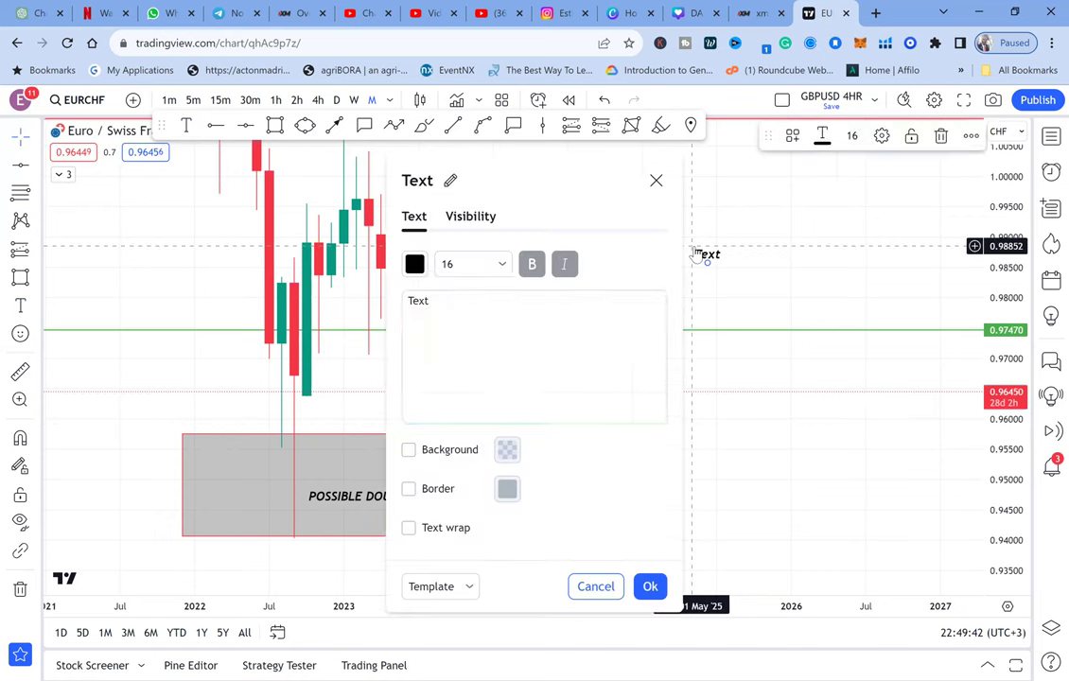
pyautogui.write('w= wait')
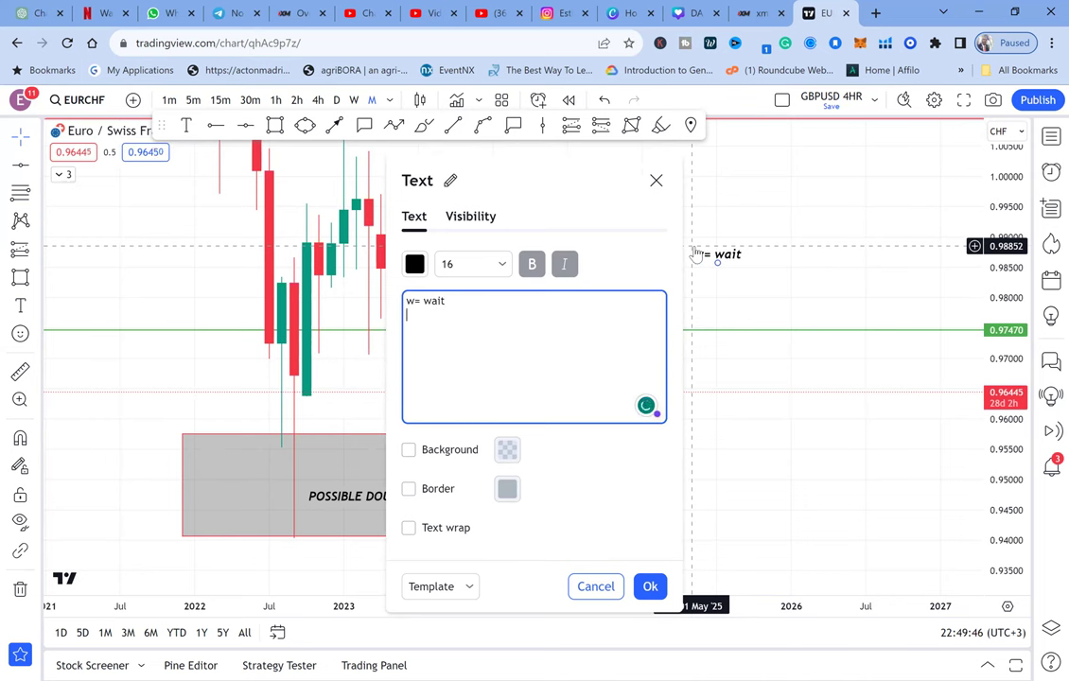
pyautogui.press('Return')
pyautogui.write('b= break')
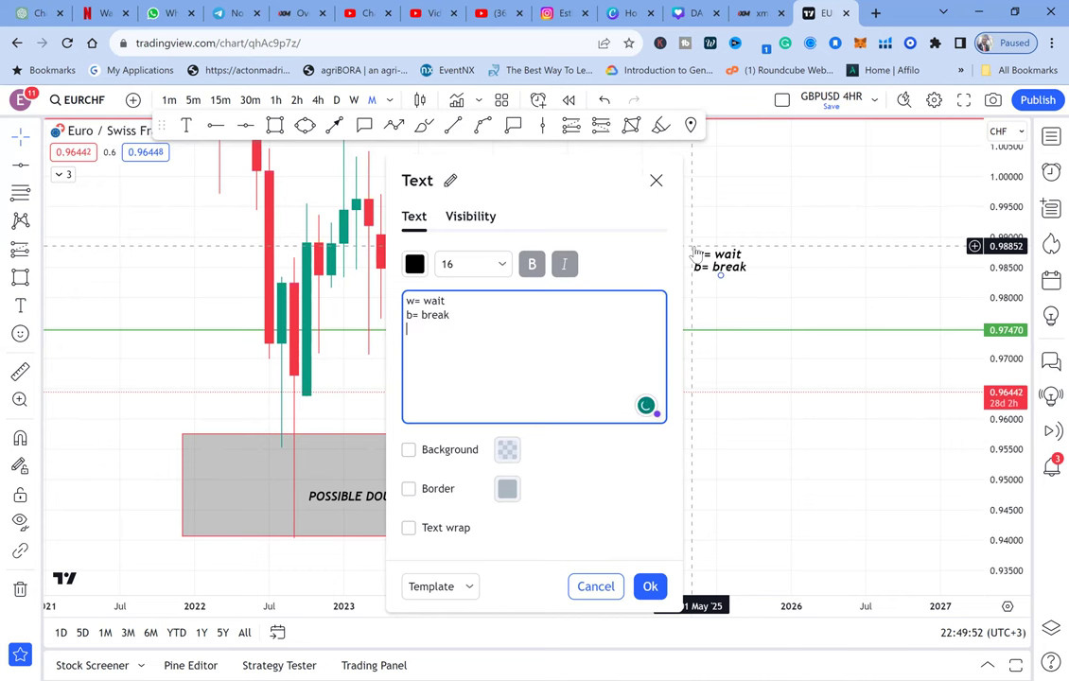
pyautogui.press('Return')
pyautogui.write('b =')
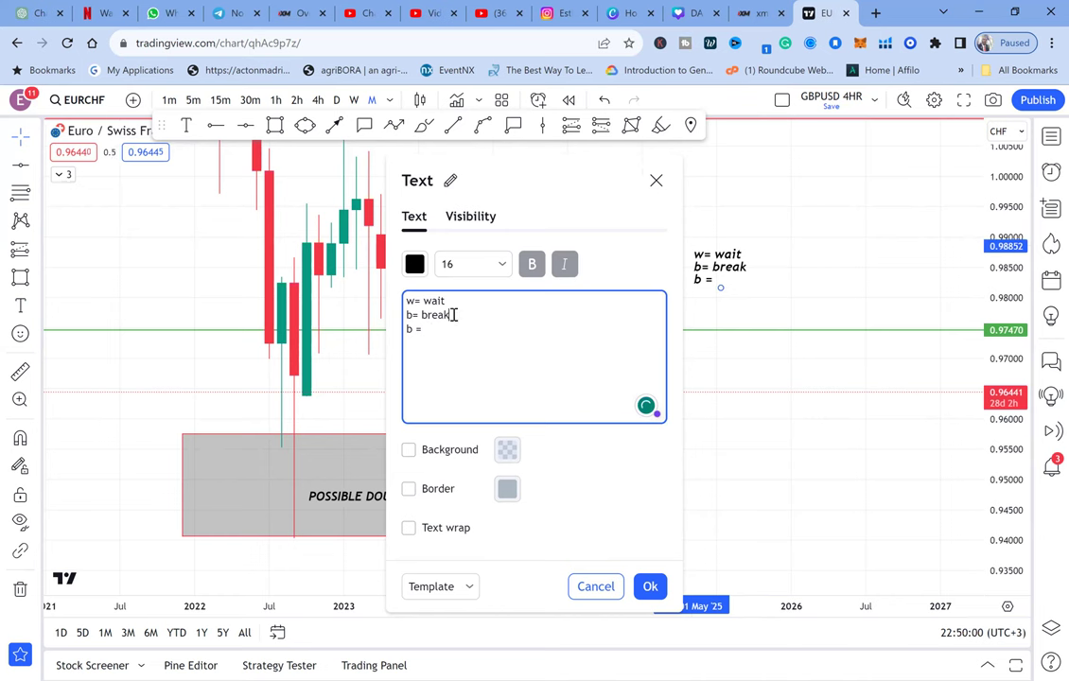
# Change the new label's second line to "b= box" and complete its third line as "b = break"
pyautogui.press('BackSpace')
pyautogui.press('BackSpace')
pyautogui.press('BackSpace')
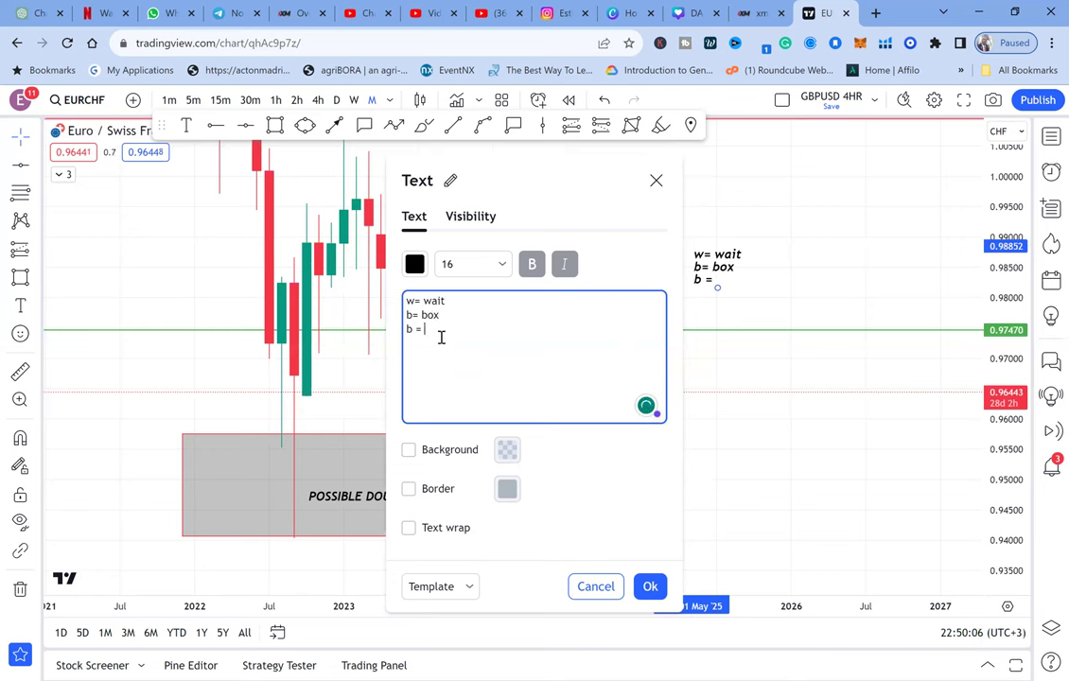
pyautogui.write('reak')
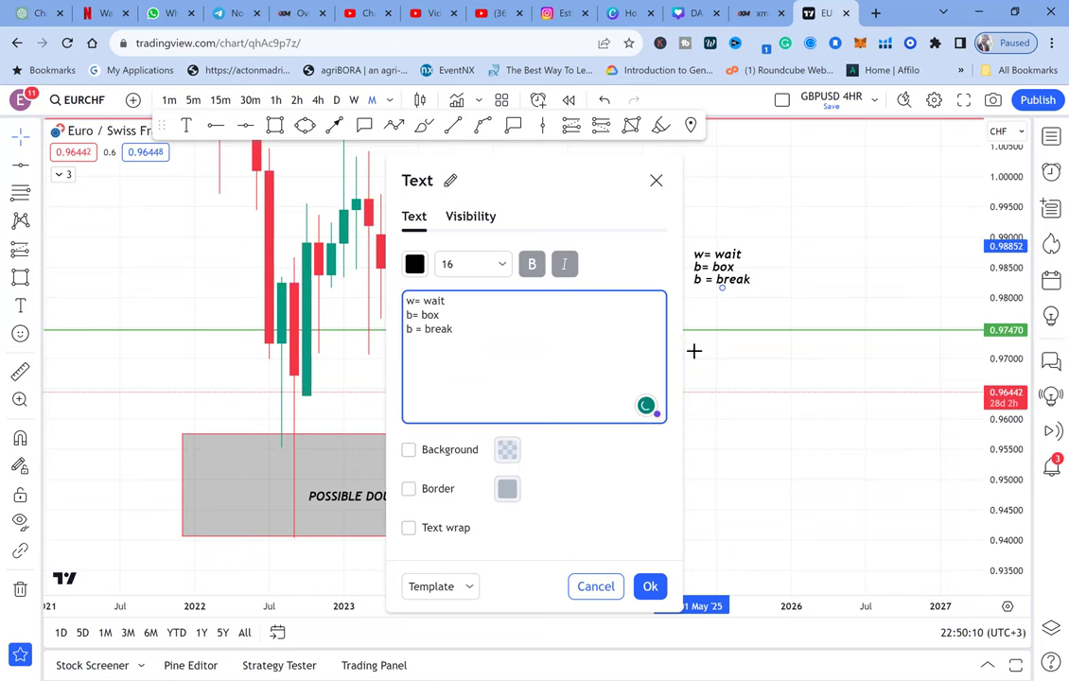
pyautogui.click(743, 358)
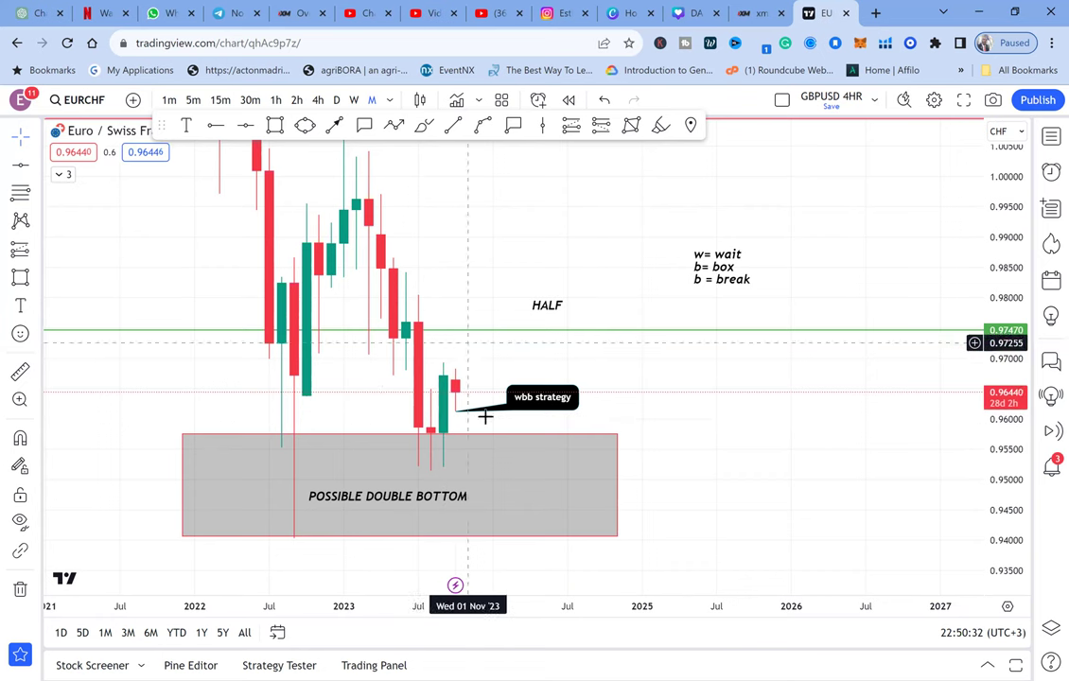
pyautogui.click(275, 126)
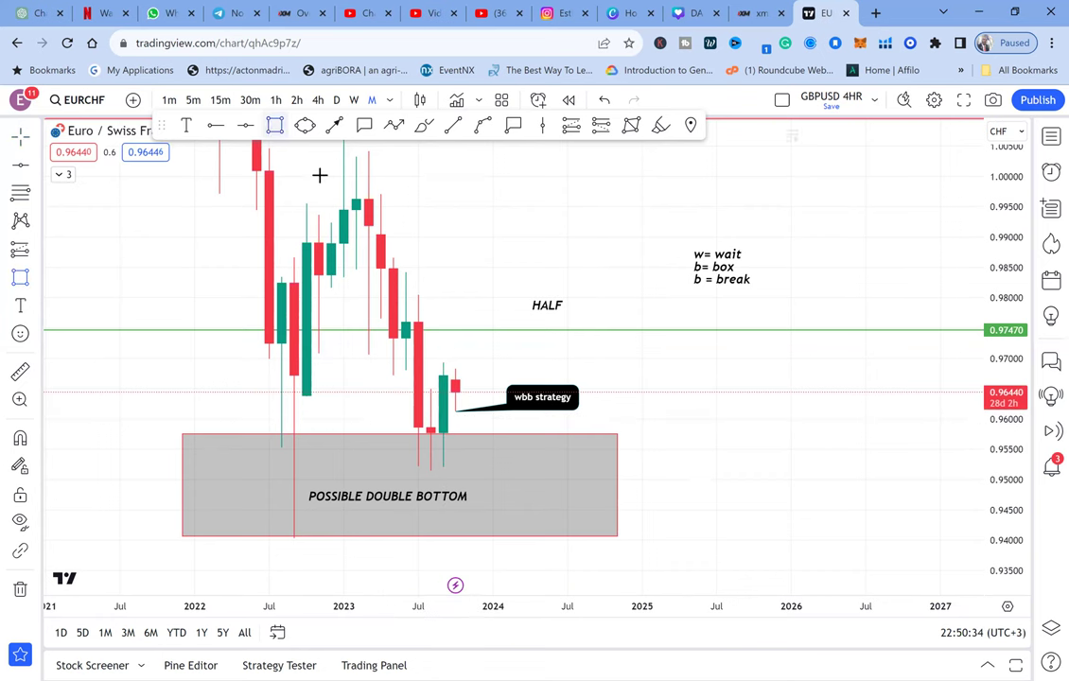
pyautogui.moveTo(409, 364); pyautogui.dragTo(515, 470)
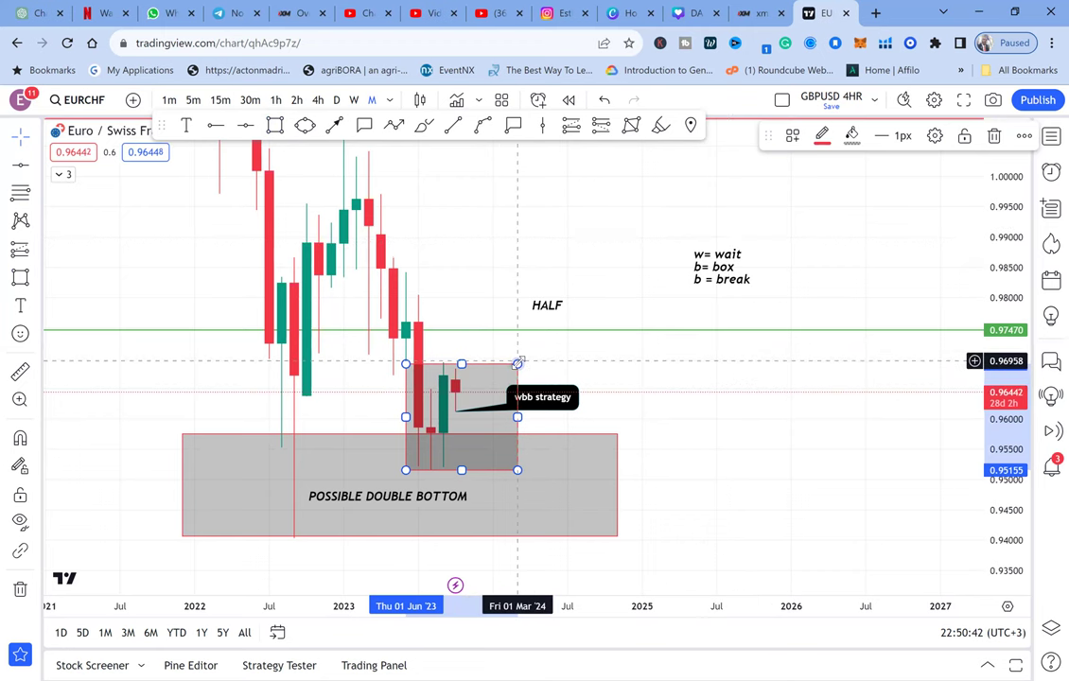
pyautogui.press('Delete')
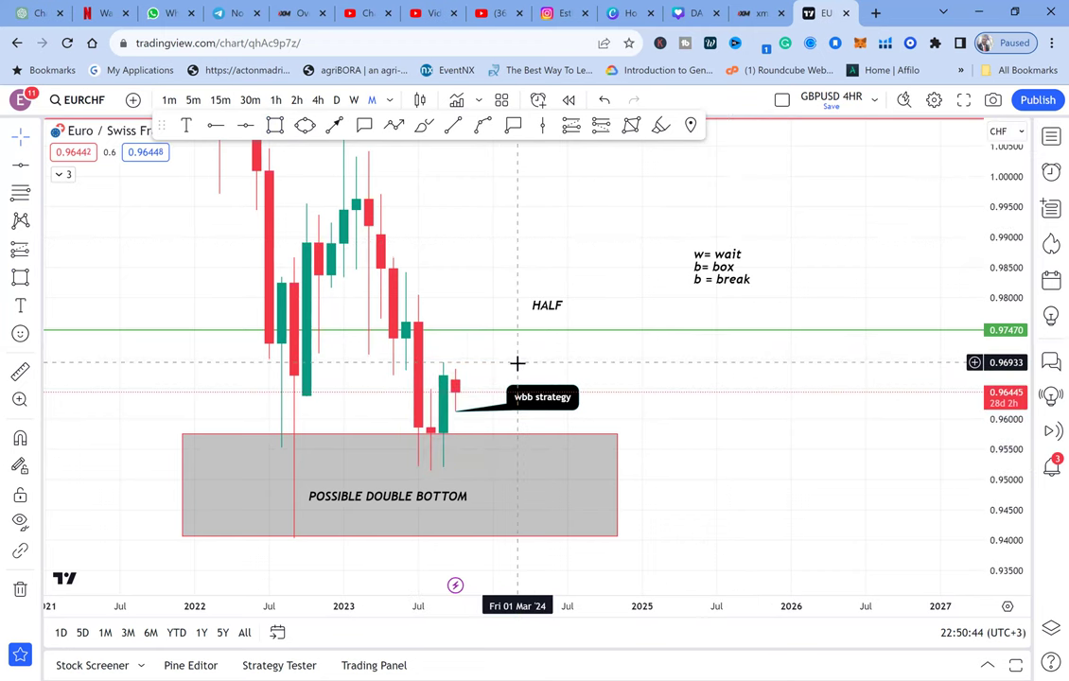
# Draw a horizontal ray starting around June 2023 at about 0.96506, just above the current price
pyautogui.scroll(2, 517, 362)
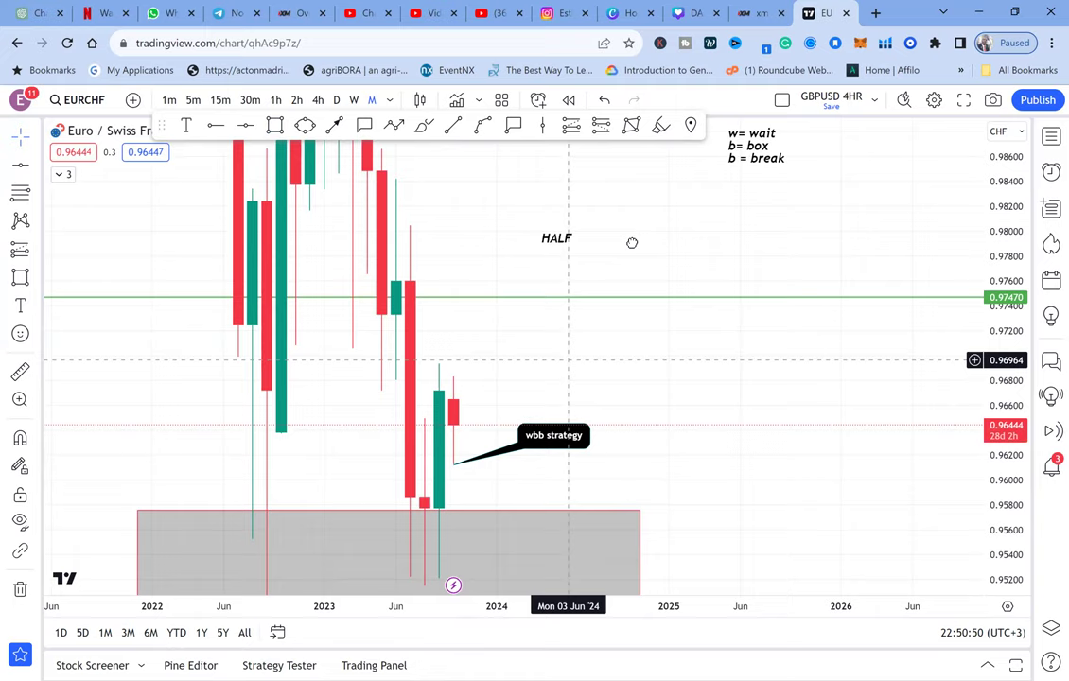
pyautogui.moveTo(632, 243); pyautogui.dragTo(687, 128)
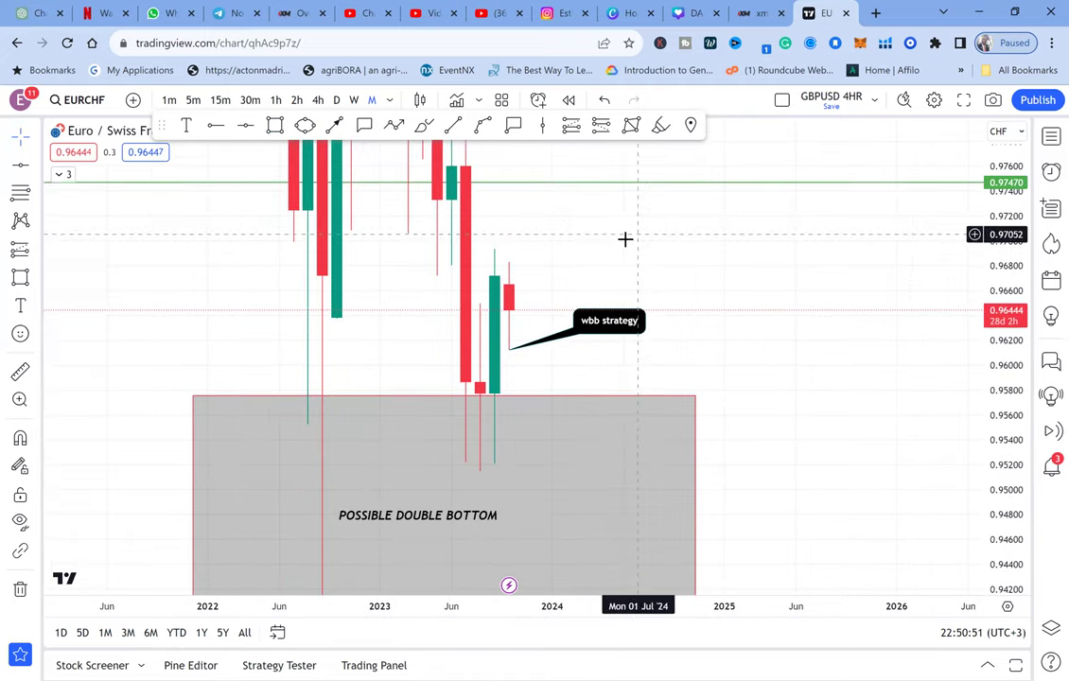
pyautogui.click(216, 125)
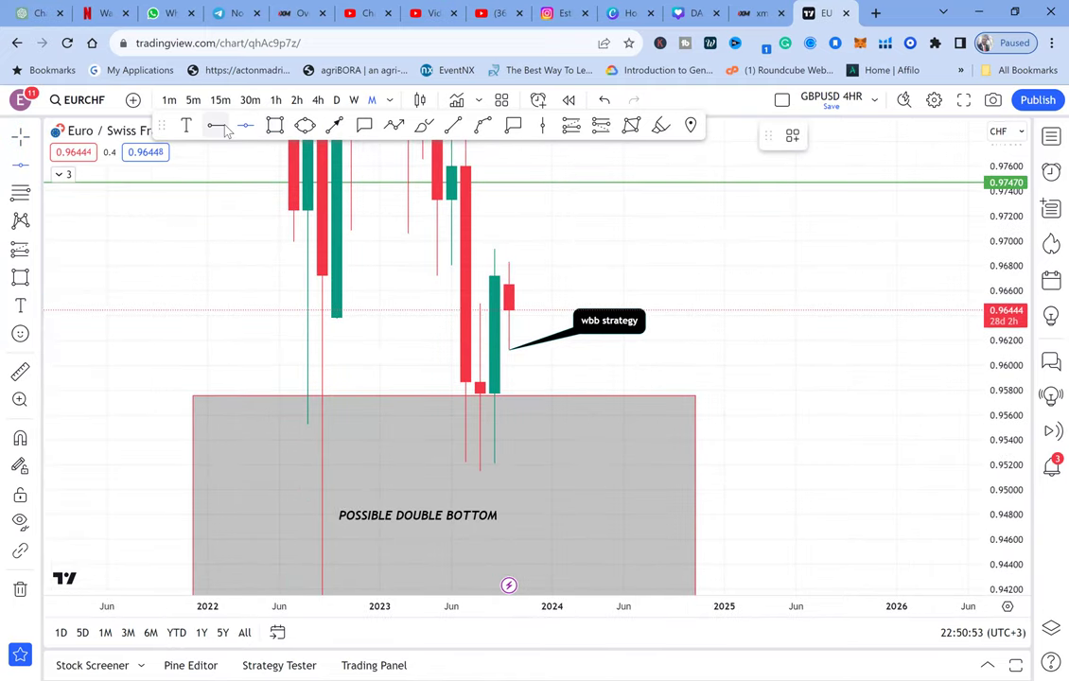
pyautogui.click(452, 304)
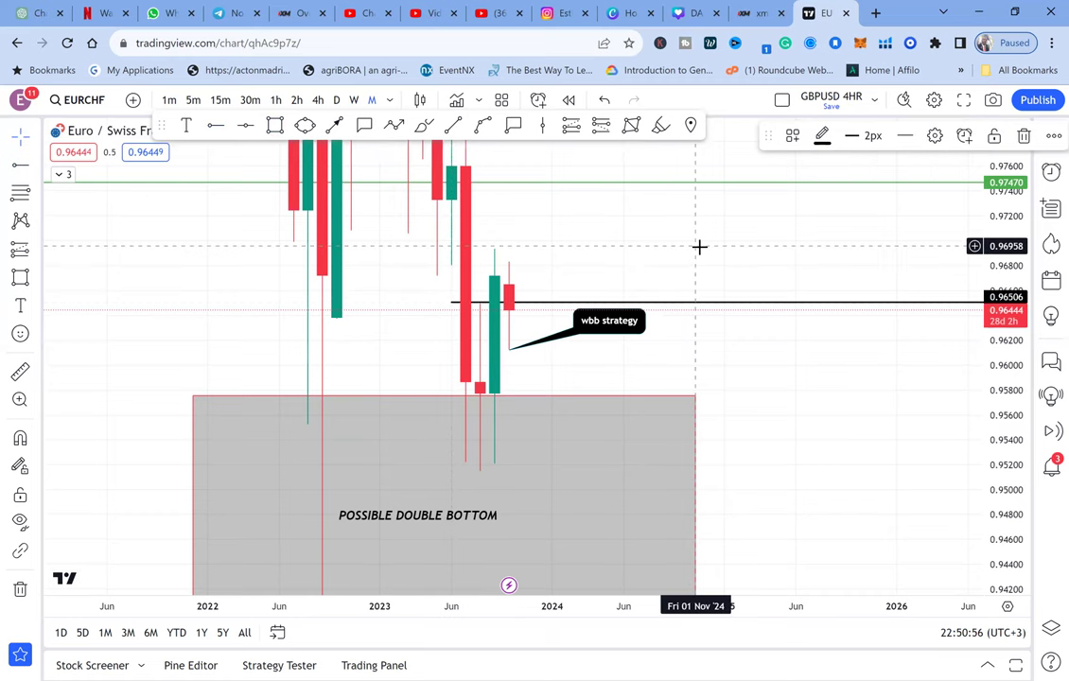
pyautogui.moveTo(699, 246); pyautogui.dragTo(716, 336)
pyautogui.moveTo(998, 284); pyautogui.dragTo(999, 312)
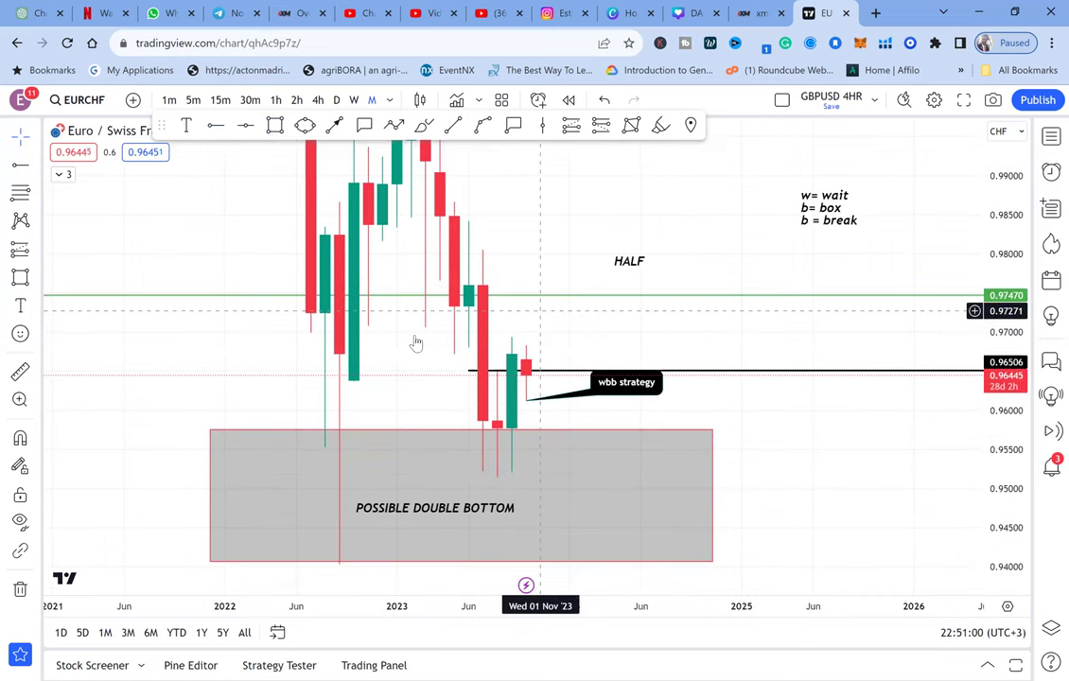
# Measure the move from the current price up to the green horizontal line at 0.97470
pyautogui.click(19, 371)
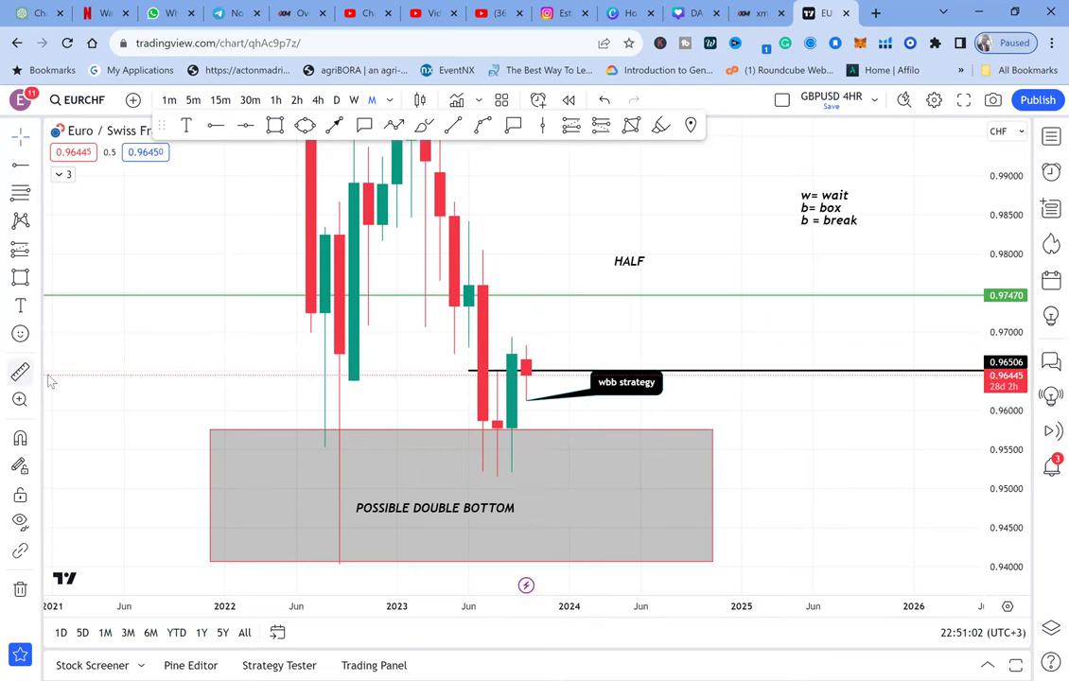
pyautogui.click(540, 374)
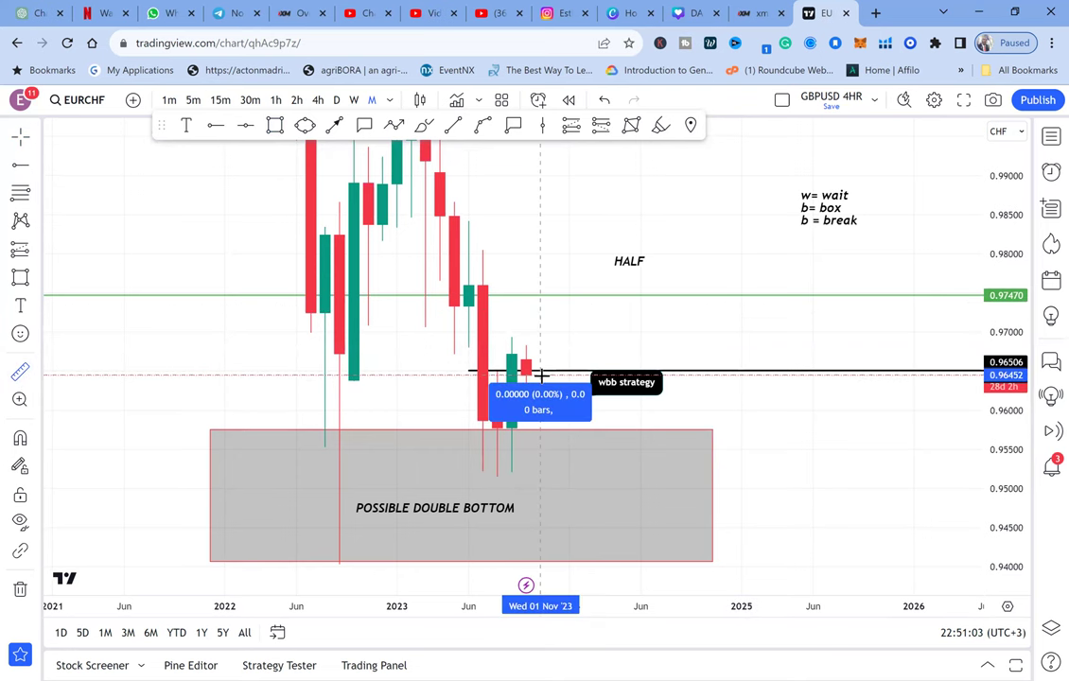
pyautogui.click(593, 296)
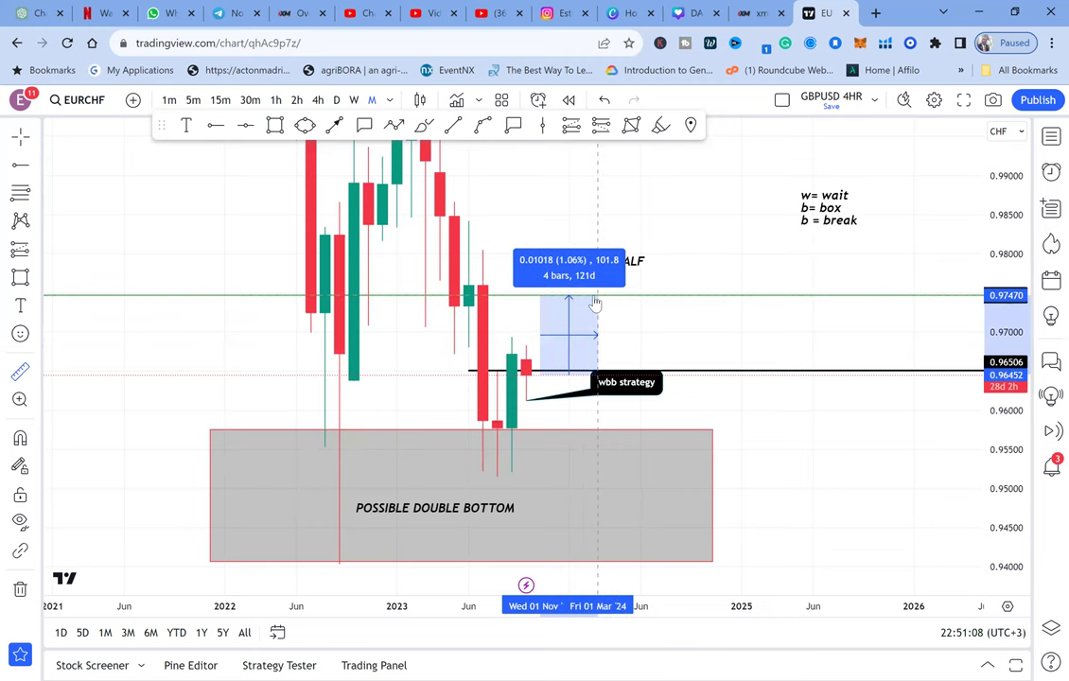
pyautogui.click(721, 252)
# Switch the chart to the weekly timeframe and shift the black horizontal ray slightly lower to about 0.96492
pyautogui.moveTo(722, 252); pyautogui.dragTo(772, 301)
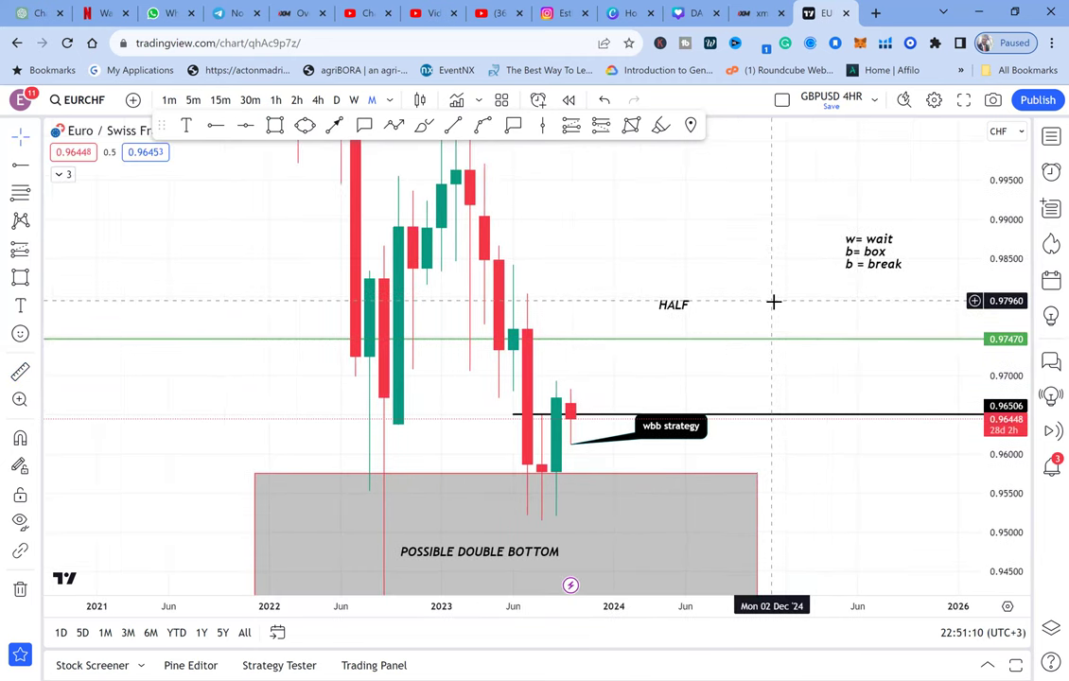
pyautogui.moveTo(1001, 263); pyautogui.dragTo(1002, 312)
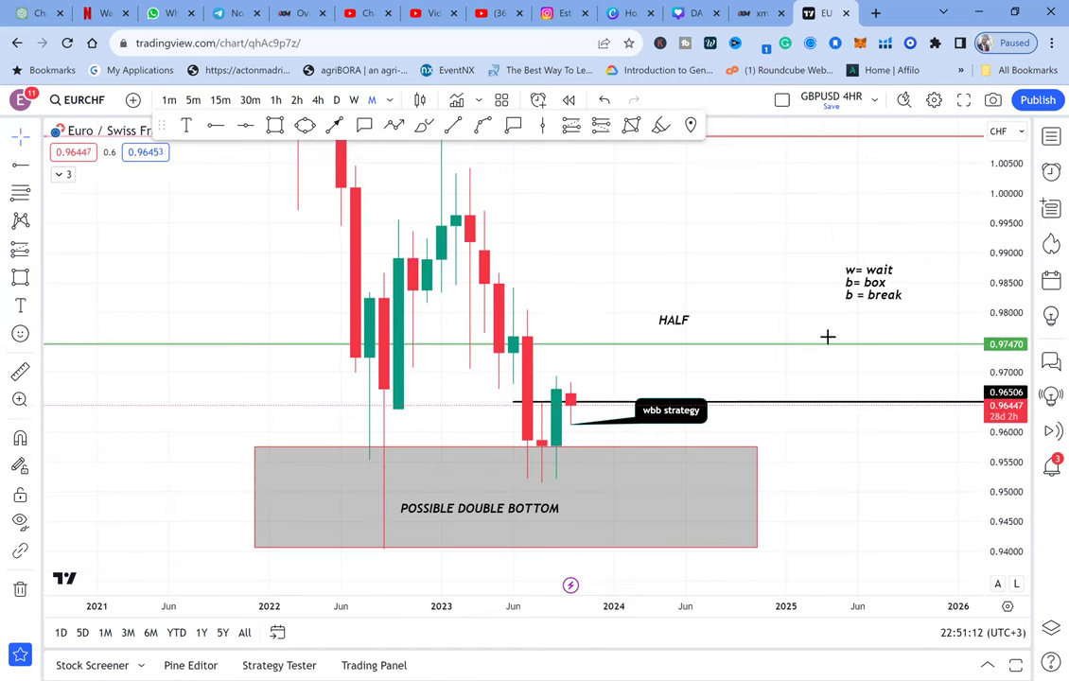
pyautogui.moveTo(741, 304); pyautogui.dragTo(711, 288)
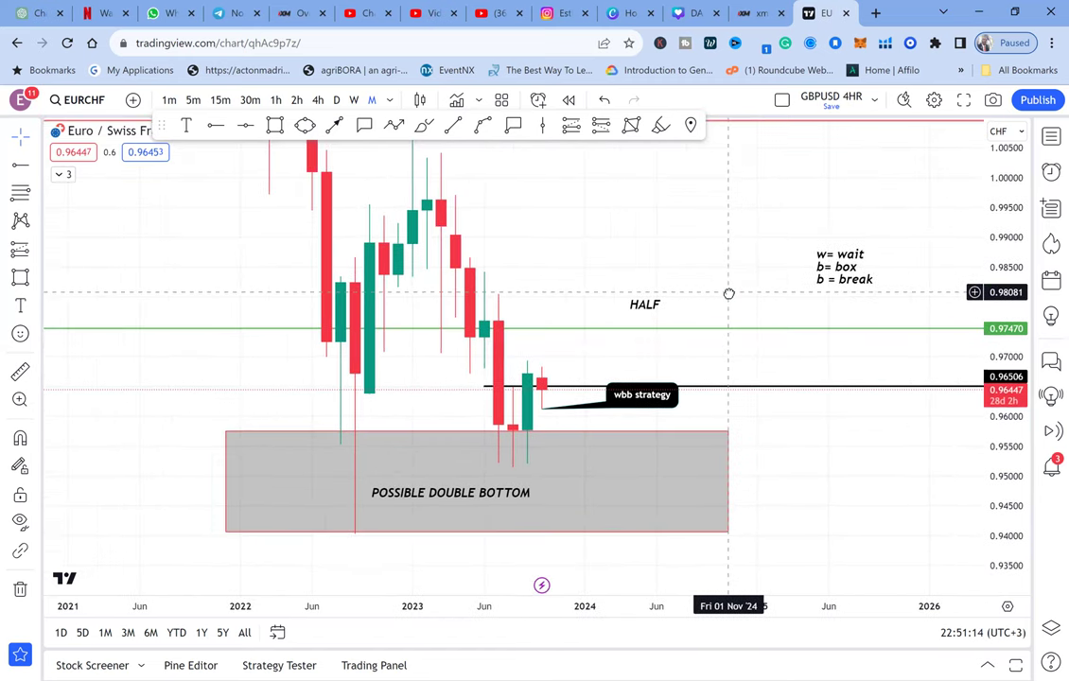
pyautogui.moveTo(421, 253); pyautogui.dragTo(377, 239)
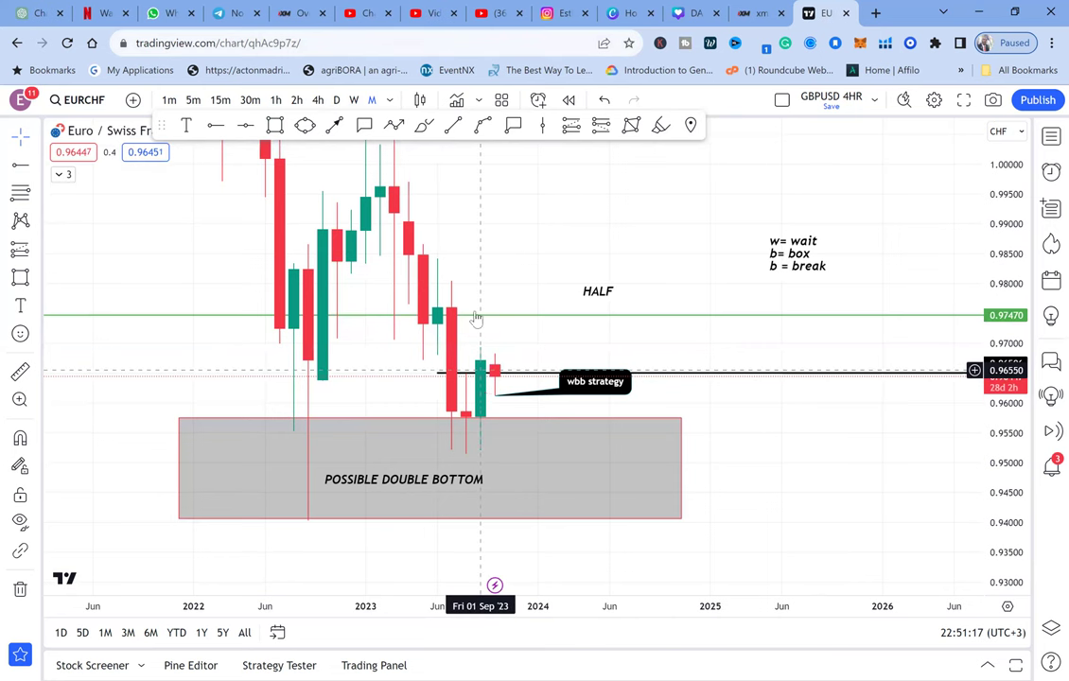
pyautogui.click(353, 101)
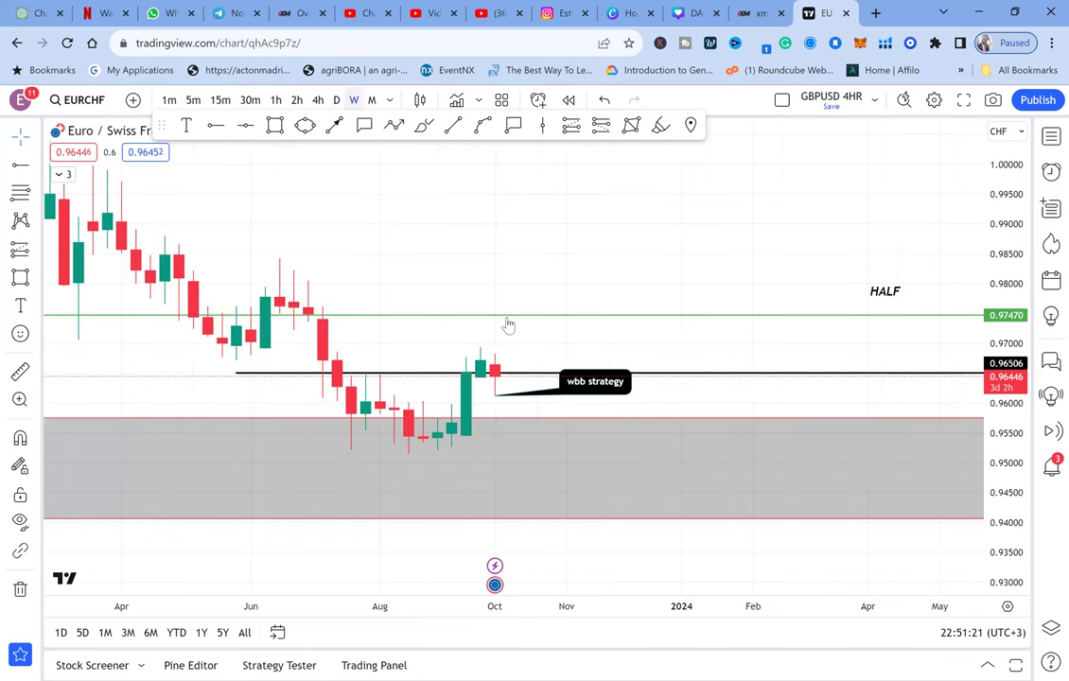
pyautogui.scroll(-2, 508, 321)
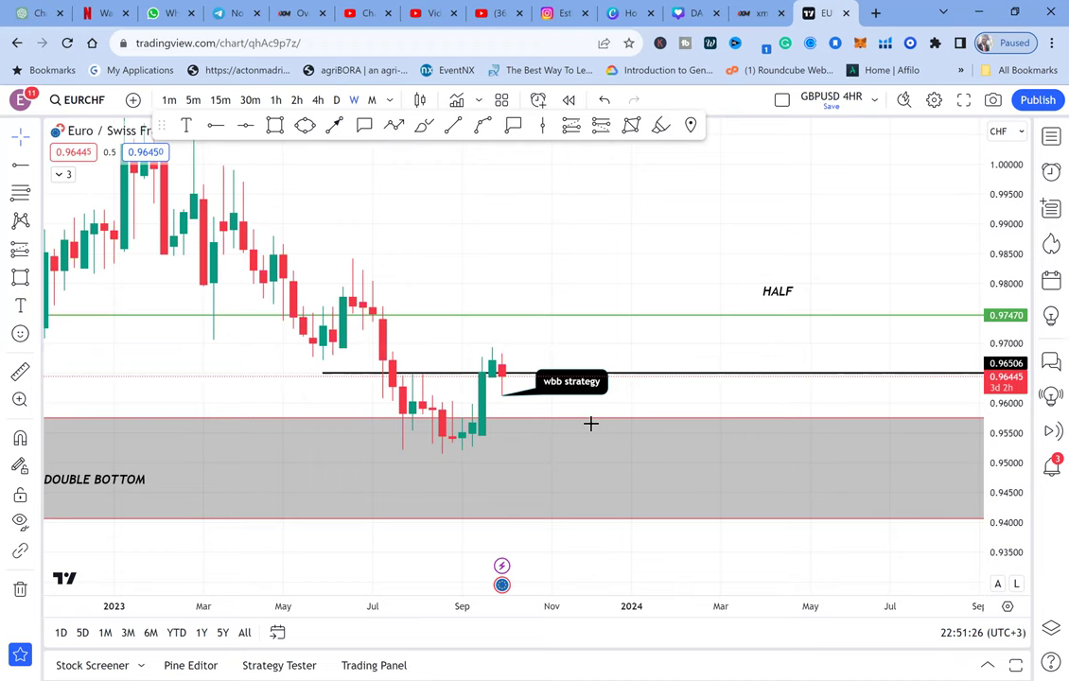
pyautogui.moveTo(427, 388); pyautogui.dragTo(415, 387)
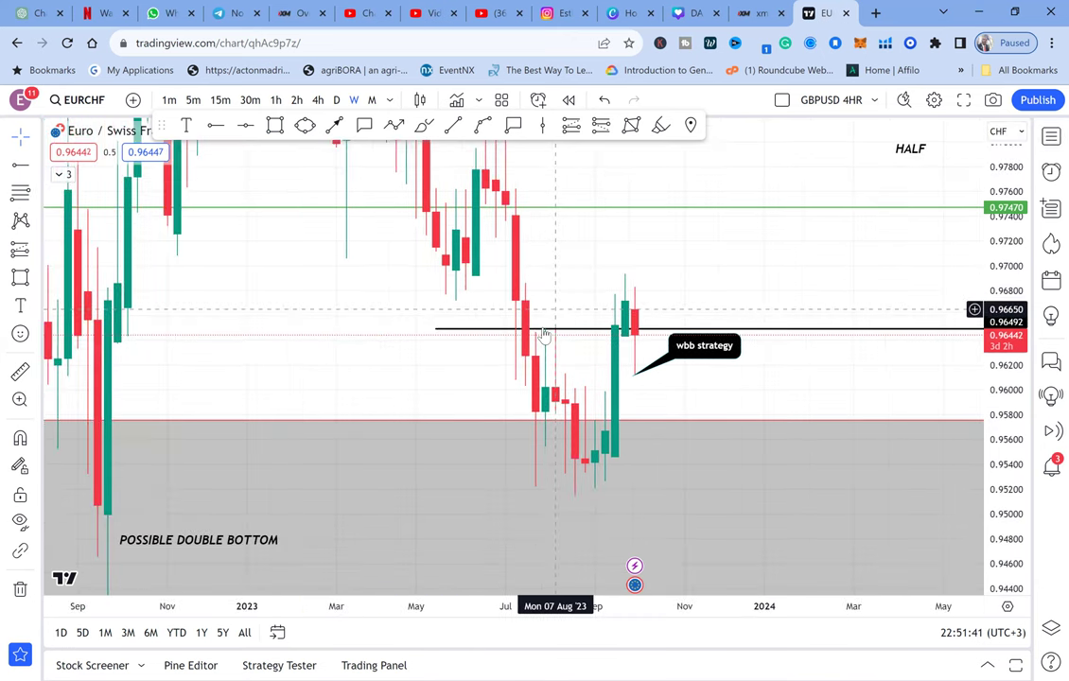
pyautogui.scroll(1, 544, 338)
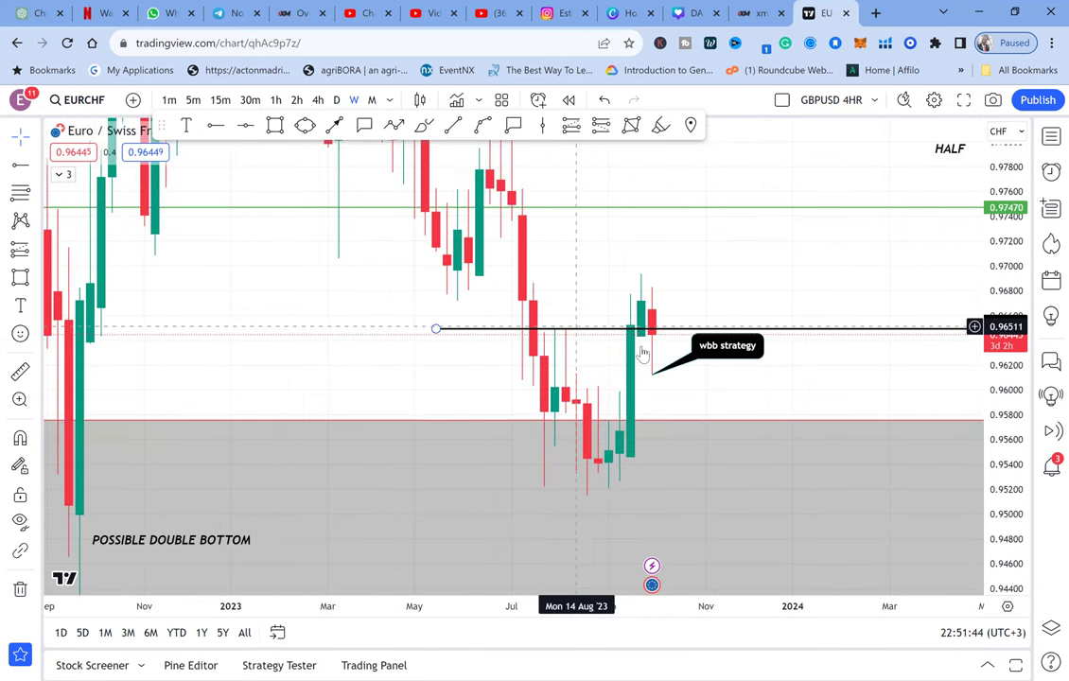
# Switch the chart to the daily timeframe and move the wbb strategy callout's box lower, to about 0.96158
pyautogui.click(336, 100)
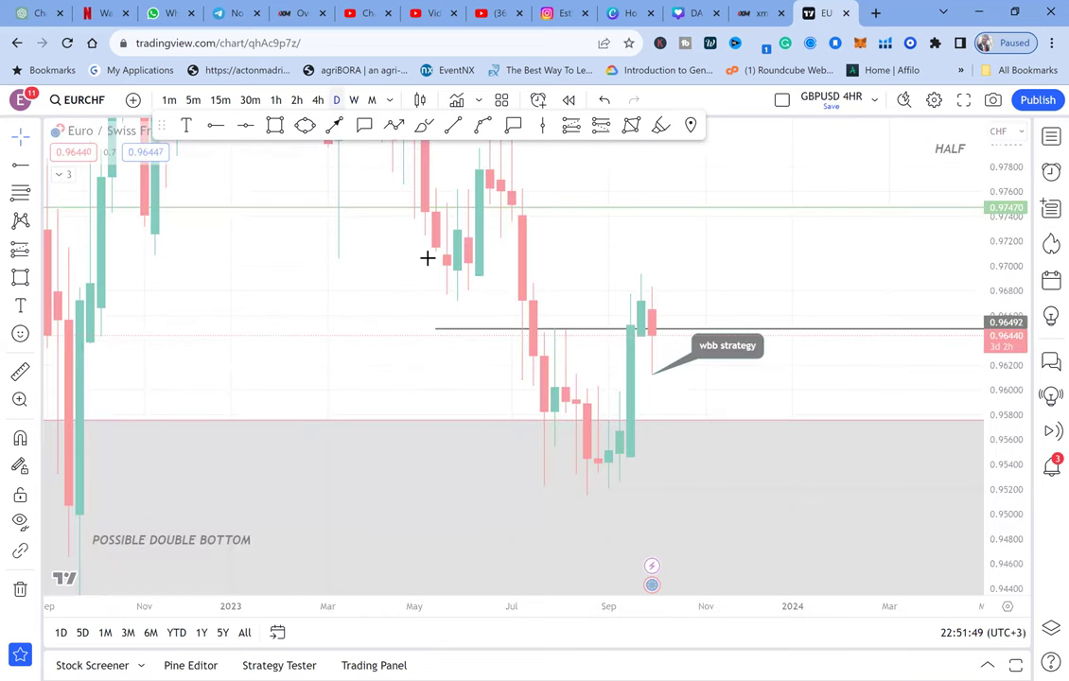
pyautogui.scroll(-3, 428, 258)
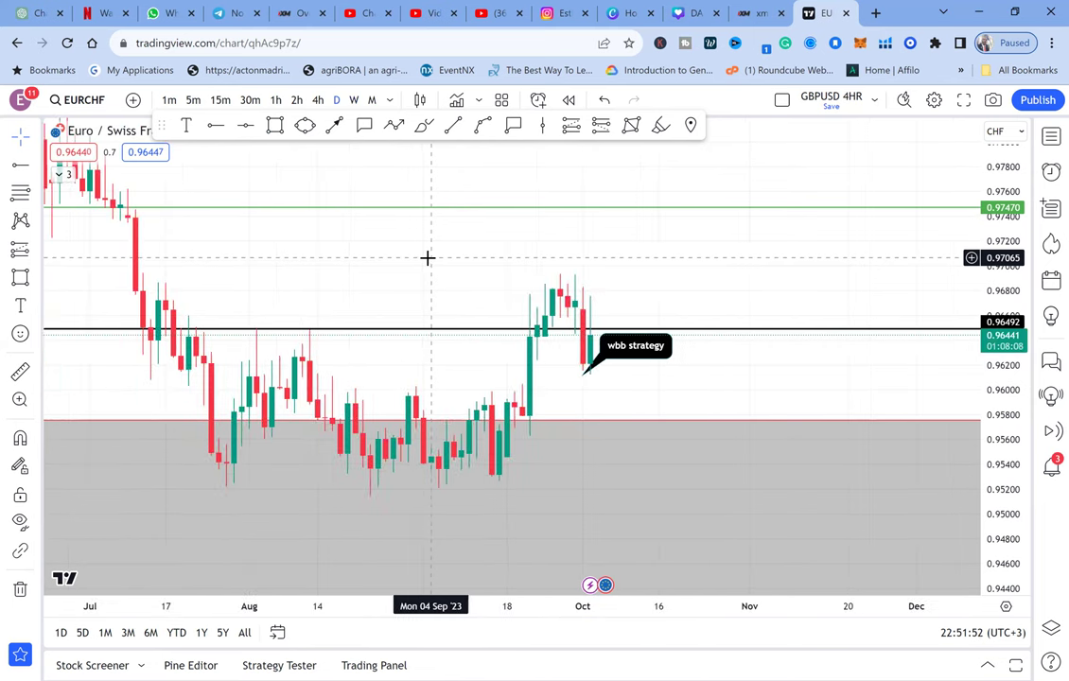
pyautogui.scroll(-2, 428, 257)
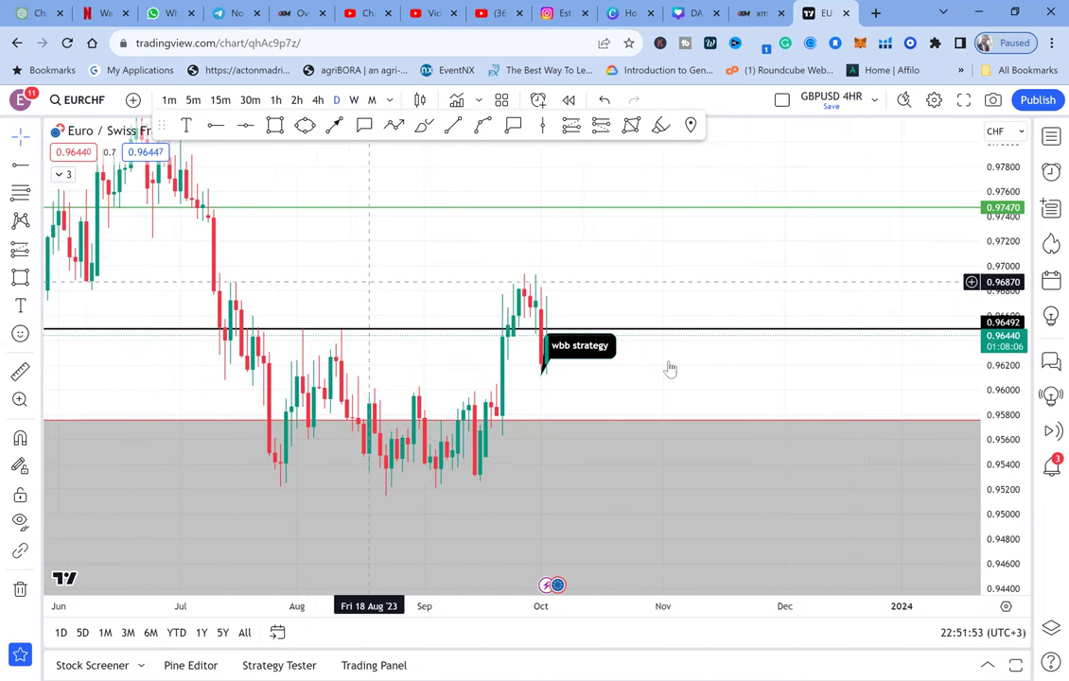
pyautogui.scroll(2, 670, 368)
pyautogui.moveTo(674, 352); pyautogui.dragTo(724, 378)
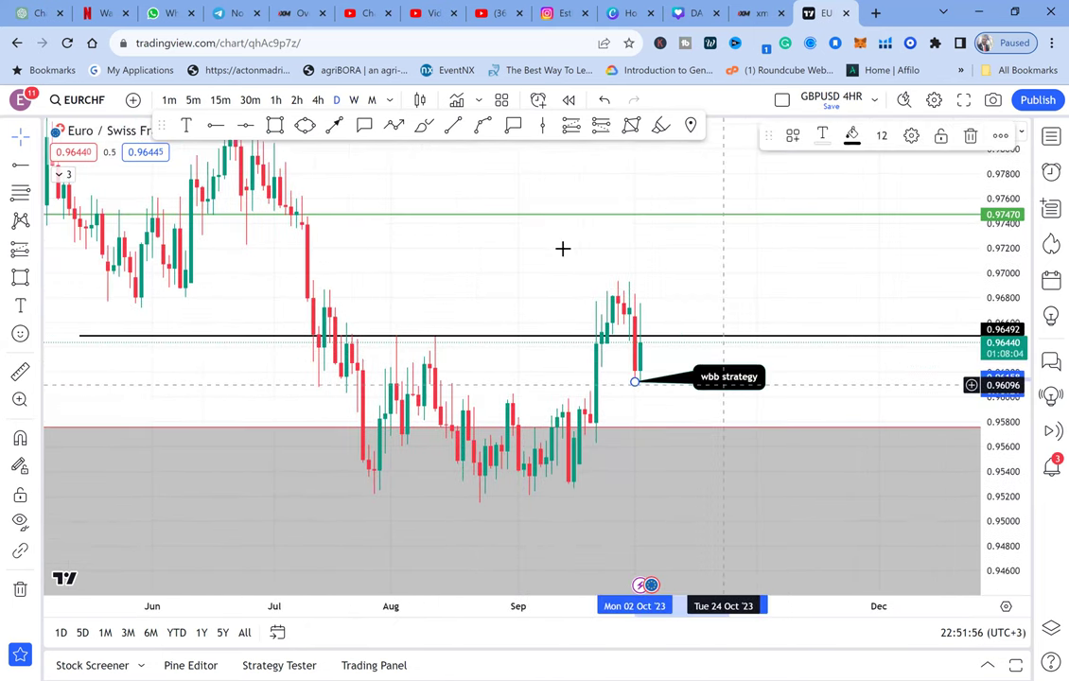
pyautogui.scroll(-1, 489, 198)
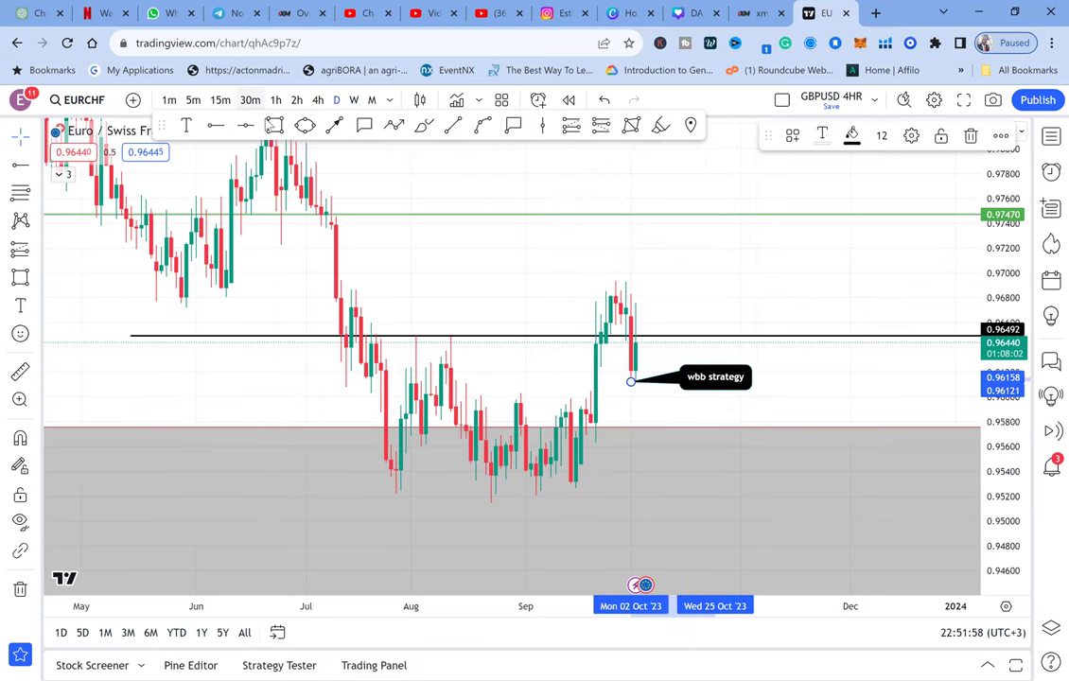
# Draw a rectangle from about 6 July to 19 October 2023 between about 0.96876 and 0.96694, above the black ray
pyautogui.click(275, 125)
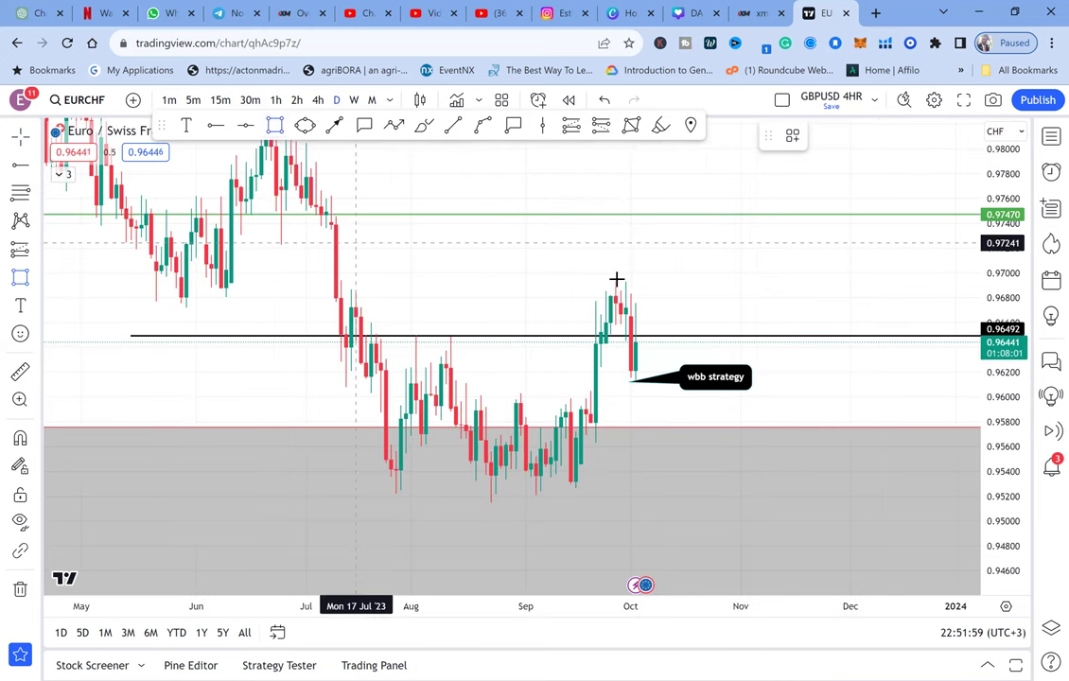
pyautogui.moveTo(322, 289); pyautogui.dragTo(696, 308)
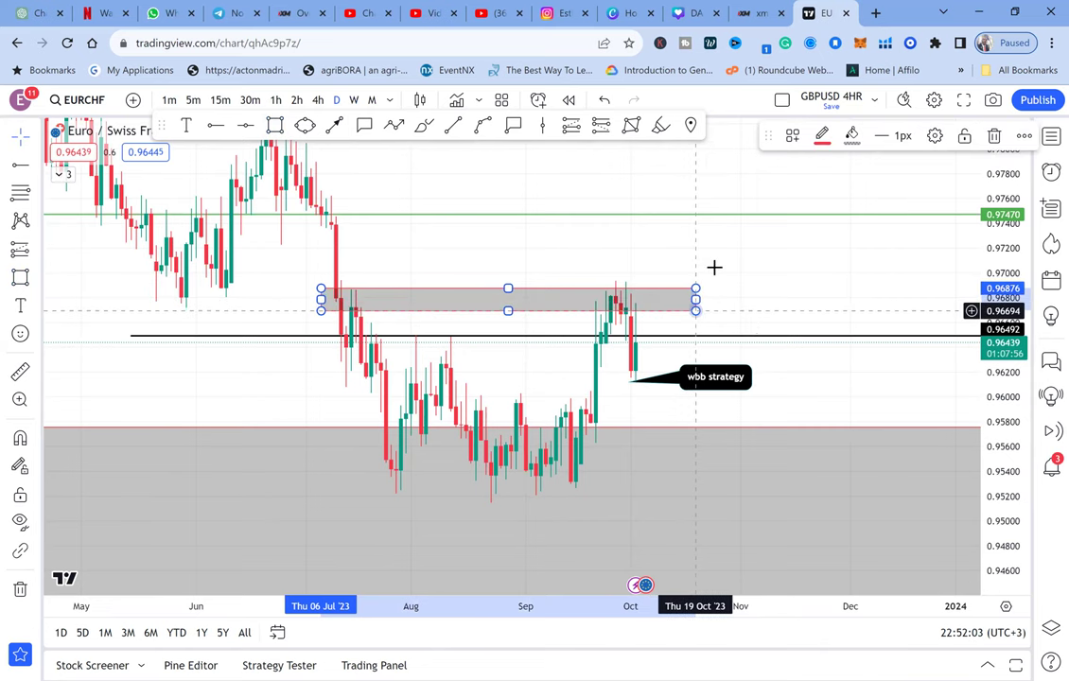
pyautogui.moveTo(711, 267); pyautogui.dragTo(680, 232)
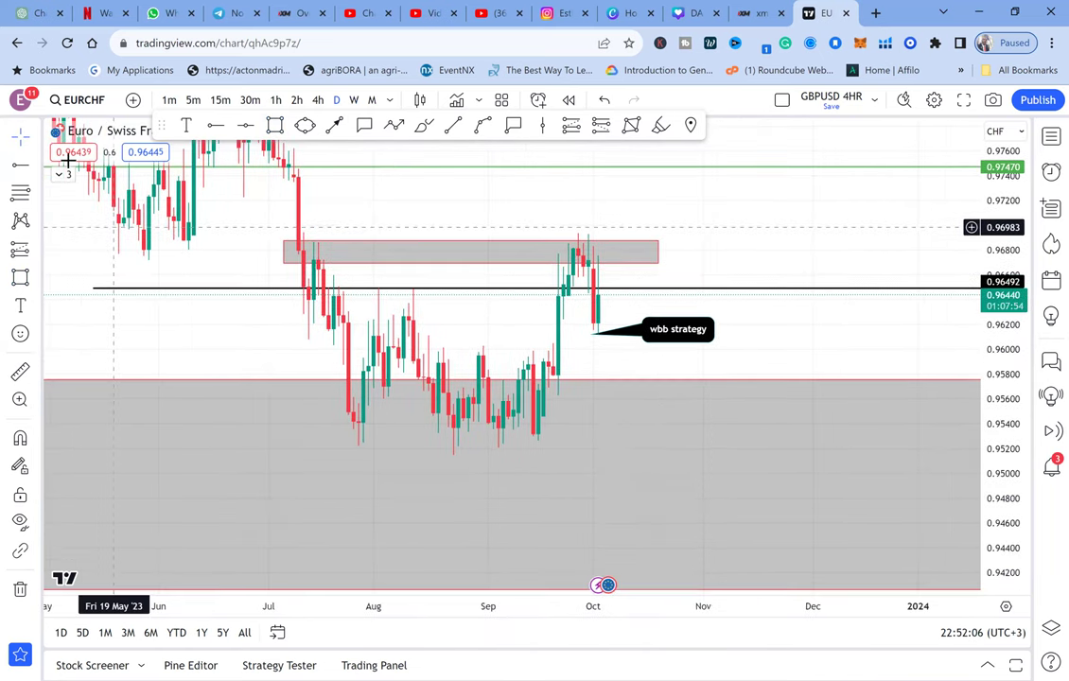
# Measure from the new rectangle's top edge down to the August lows and draw a horizontal ray halfway, at about 0.95989
pyautogui.click(334, 125)
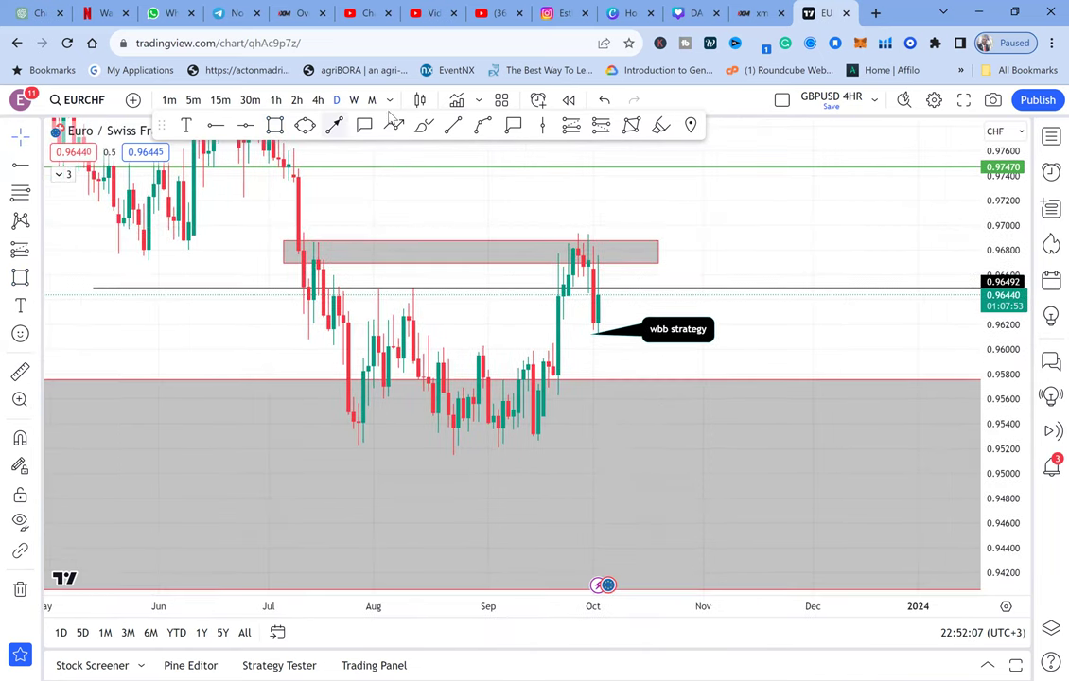
pyautogui.click(20, 371)
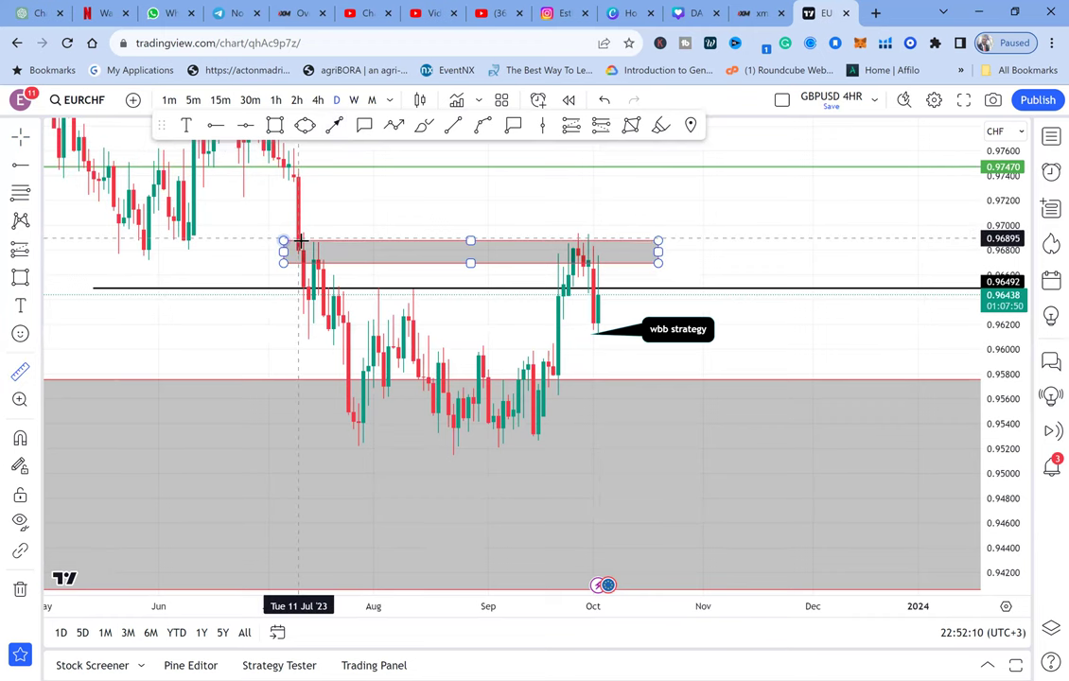
pyautogui.click(687, 457)
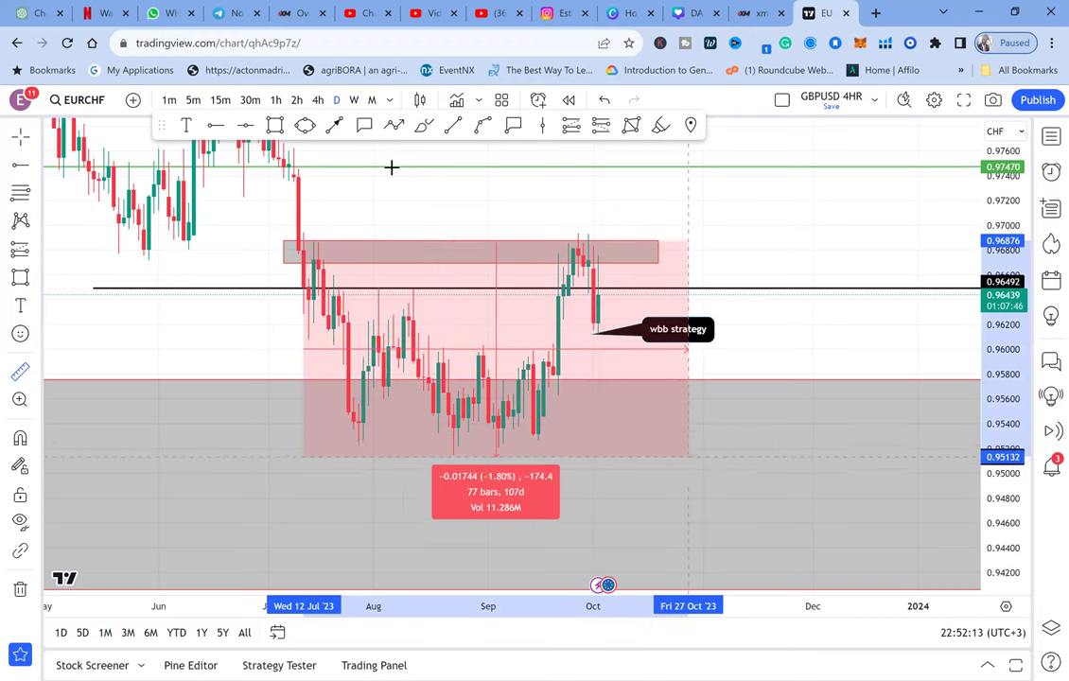
pyautogui.click(216, 126)
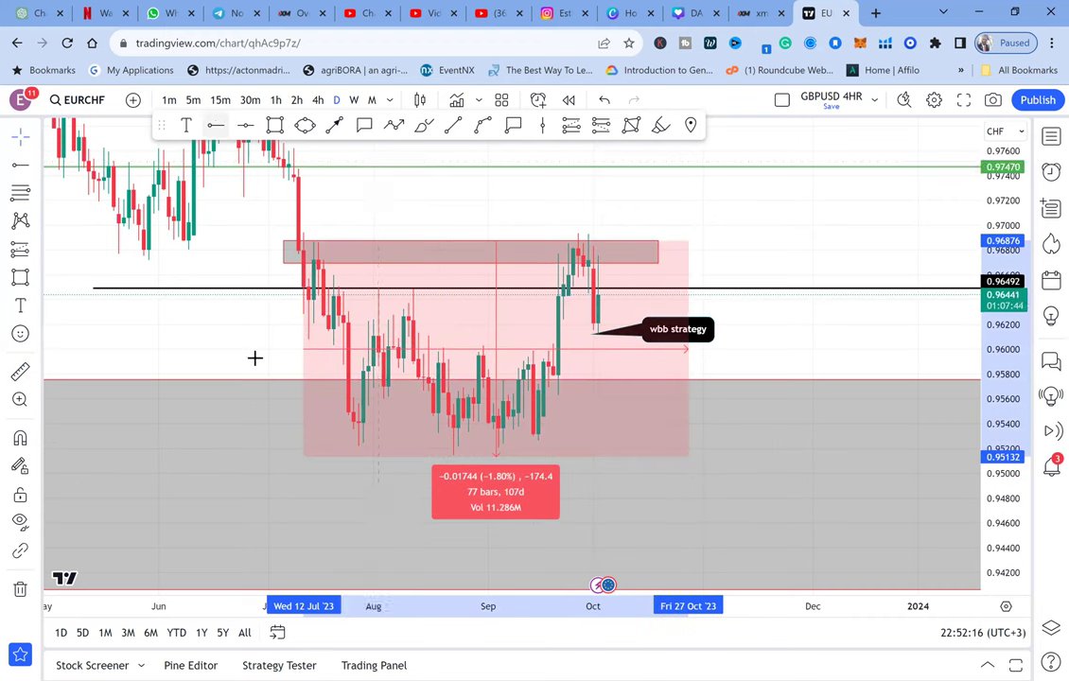
pyautogui.click(249, 351)
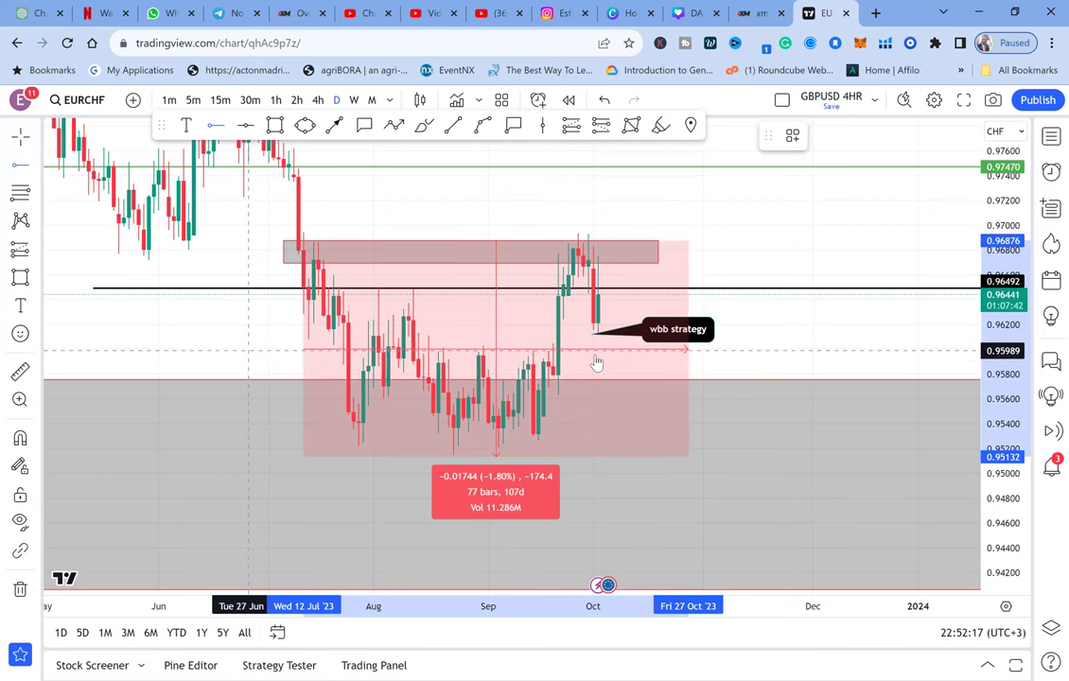
# Point the wbb strategy callout at the lower black ray and change its text to "half"
pyautogui.click(616, 355)
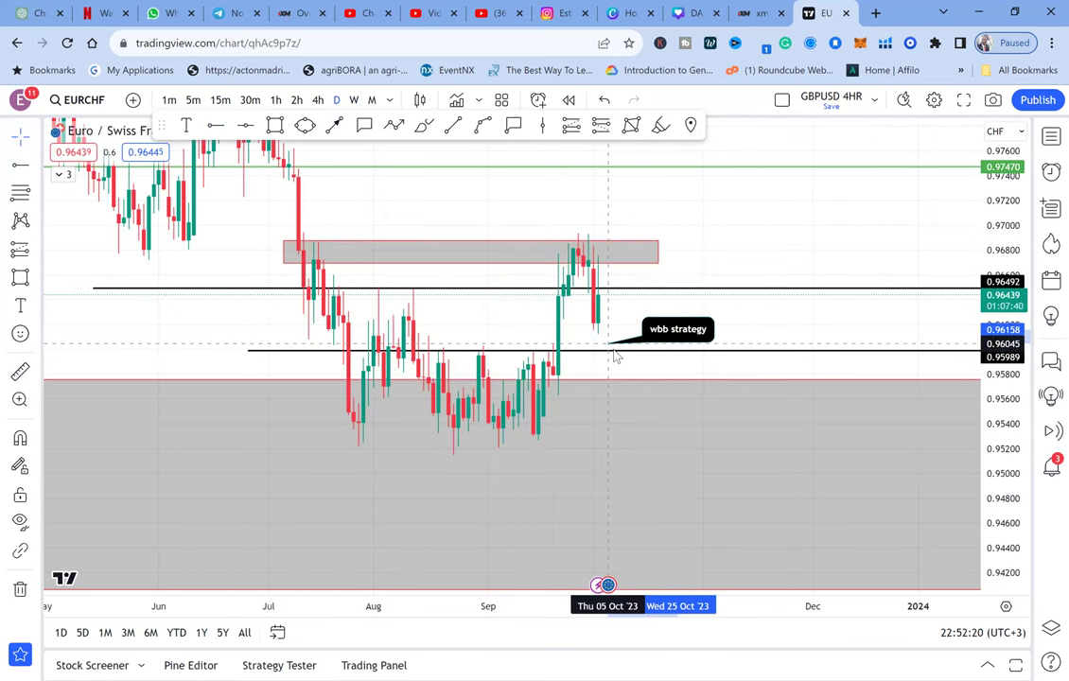
pyautogui.doubleClick(670, 331)
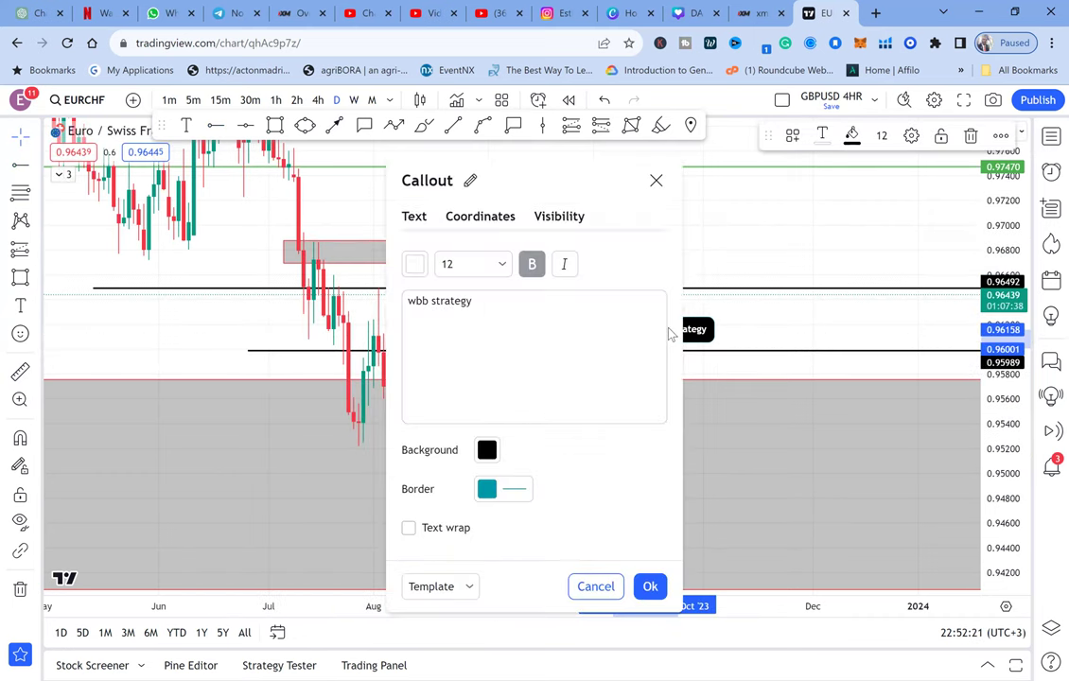
pyautogui.click(589, 295)
pyautogui.hotkey('ctrl', 'a')
pyautogui.write('hal')
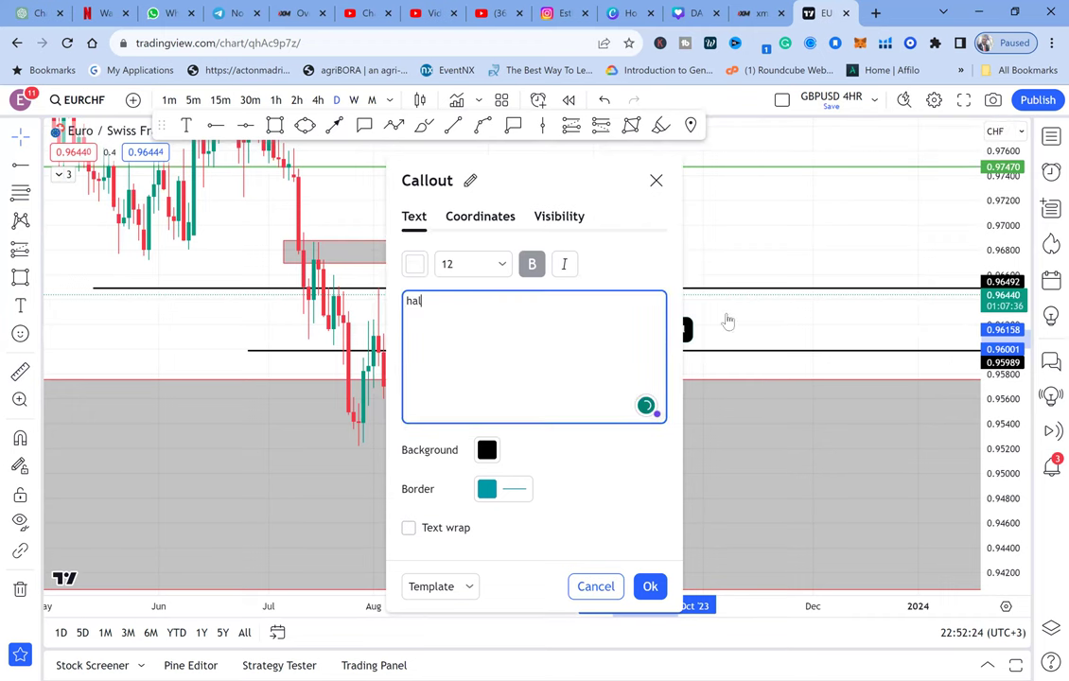
pyautogui.write('f')
pyautogui.hotkey('ctrl', 'Return')
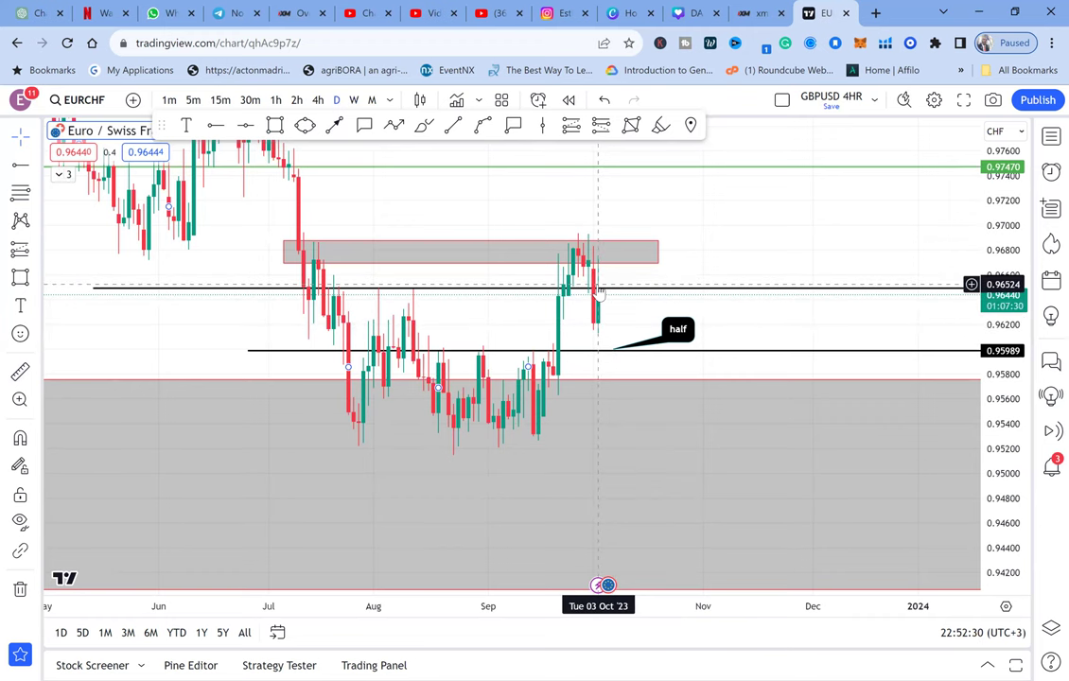
# Point the half callout at the early October candles, at about 0.9626, and change its text to "bwa"
pyautogui.scroll(1, 598, 293)
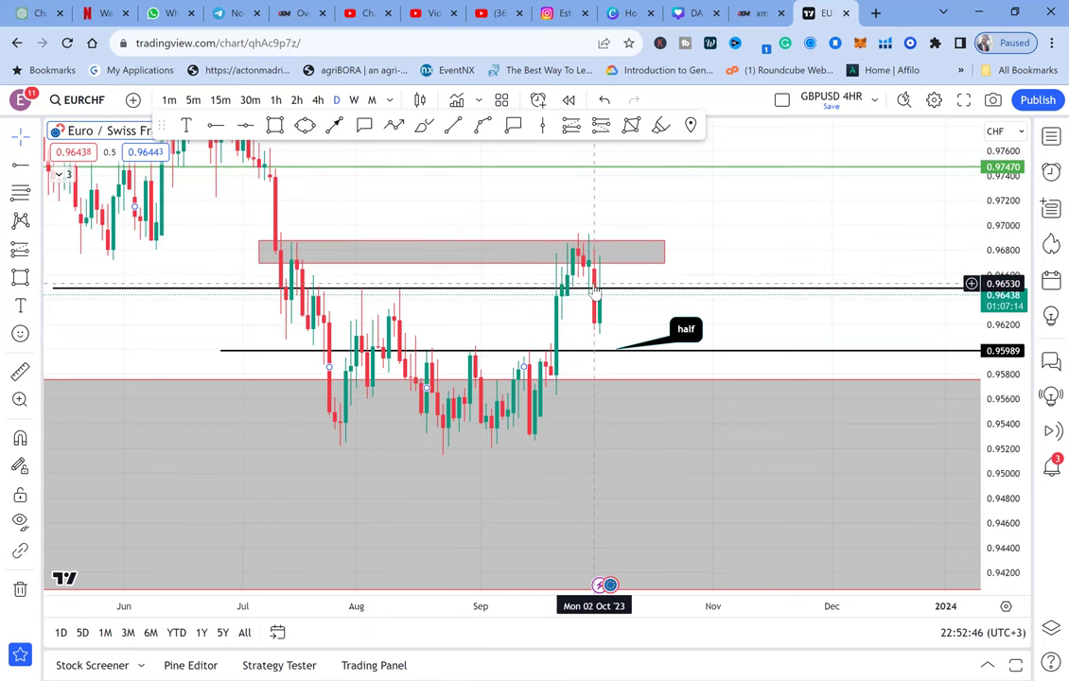
pyautogui.moveTo(621, 346)
pyautogui.mouseDown()
pyautogui.moveTo(613, 322)
pyautogui.moveTo(662, 329)
pyautogui.mouseUp()
pyautogui.doubleClick(688, 331)
pyautogui.write('bwa')
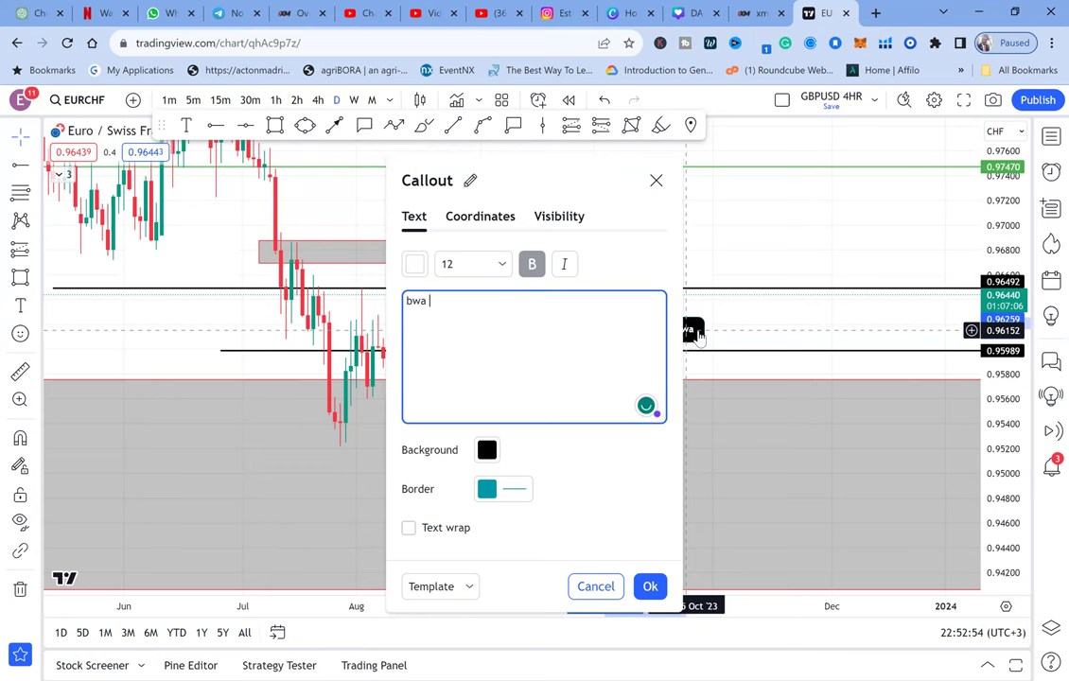
pyautogui.click(735, 334)
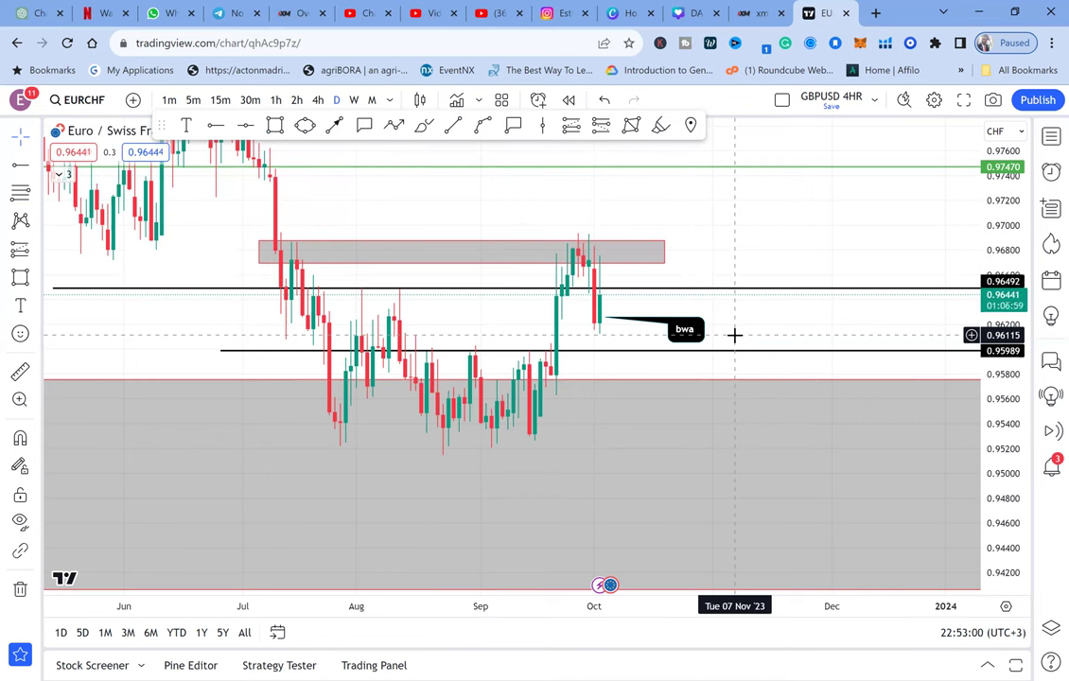
# Draw a small ellipse from about 18 to 27 September 2023 around the price's break of the lower black ray
pyautogui.click(304, 124)
pyautogui.click(540, 343)
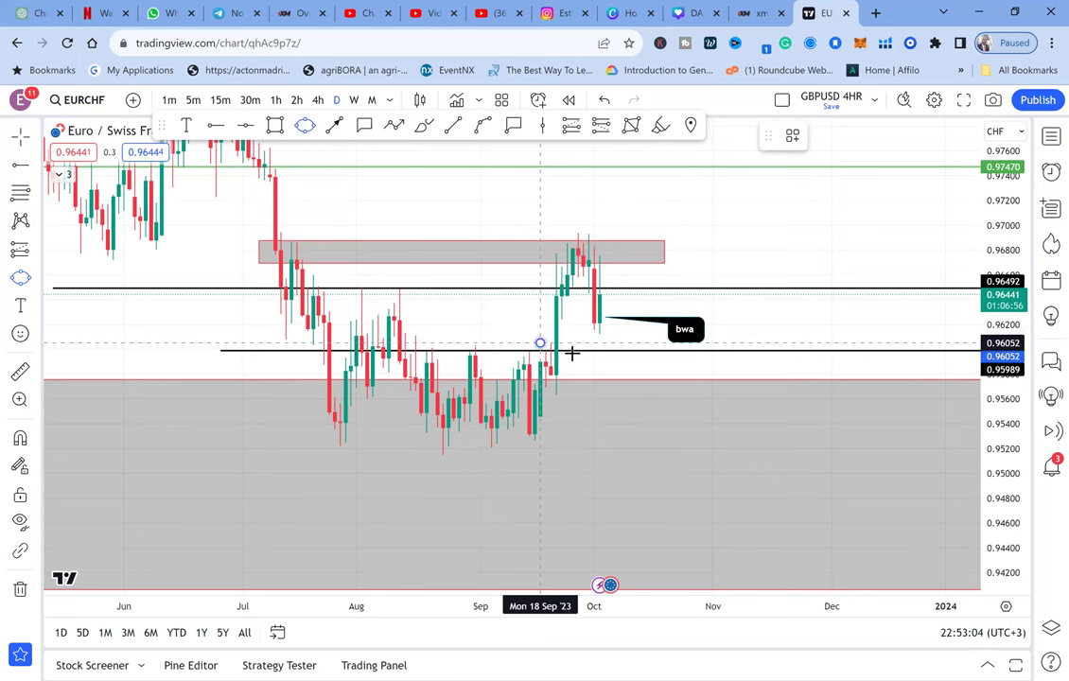
pyautogui.click(578, 355)
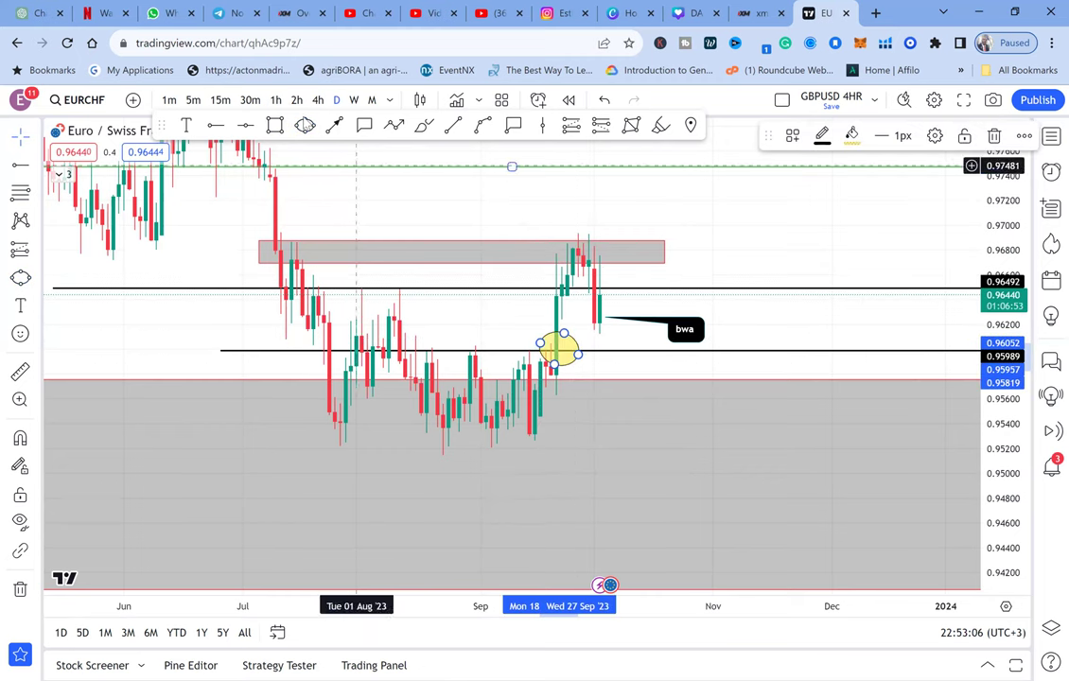
# Add a callout reading "no rbs" that points at the yellow ellipse, with its box just below at about 0.95649
pyautogui.click(364, 125)
pyautogui.click(565, 351)
pyautogui.click(596, 388)
pyautogui.write('n')
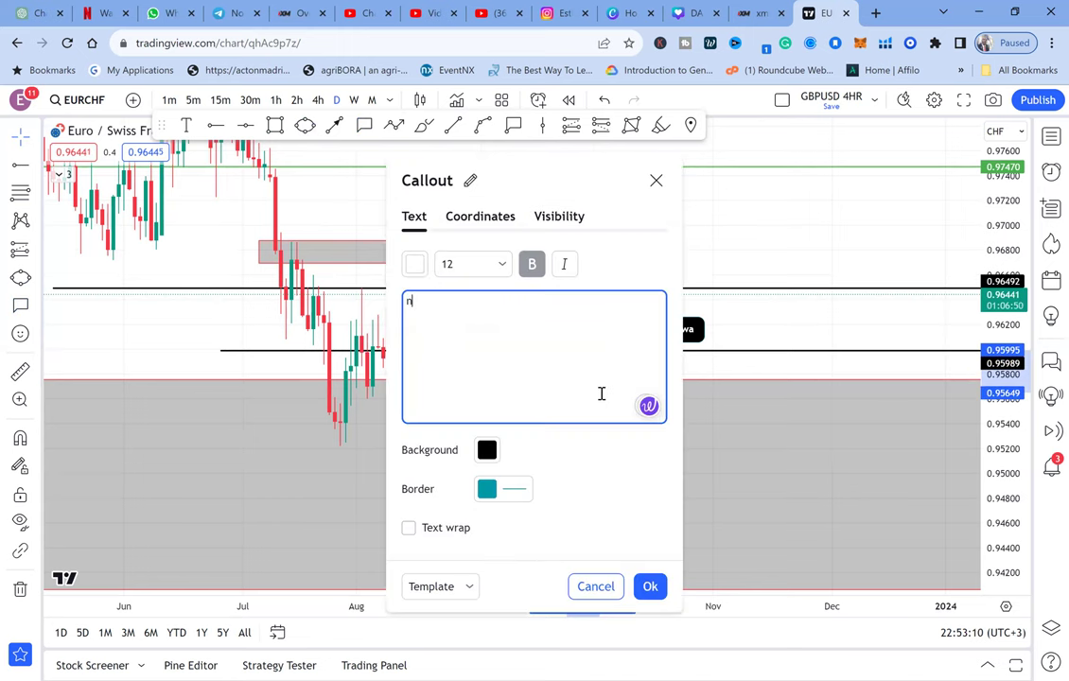
pyautogui.write('o rbs')
pyautogui.click(756, 319)
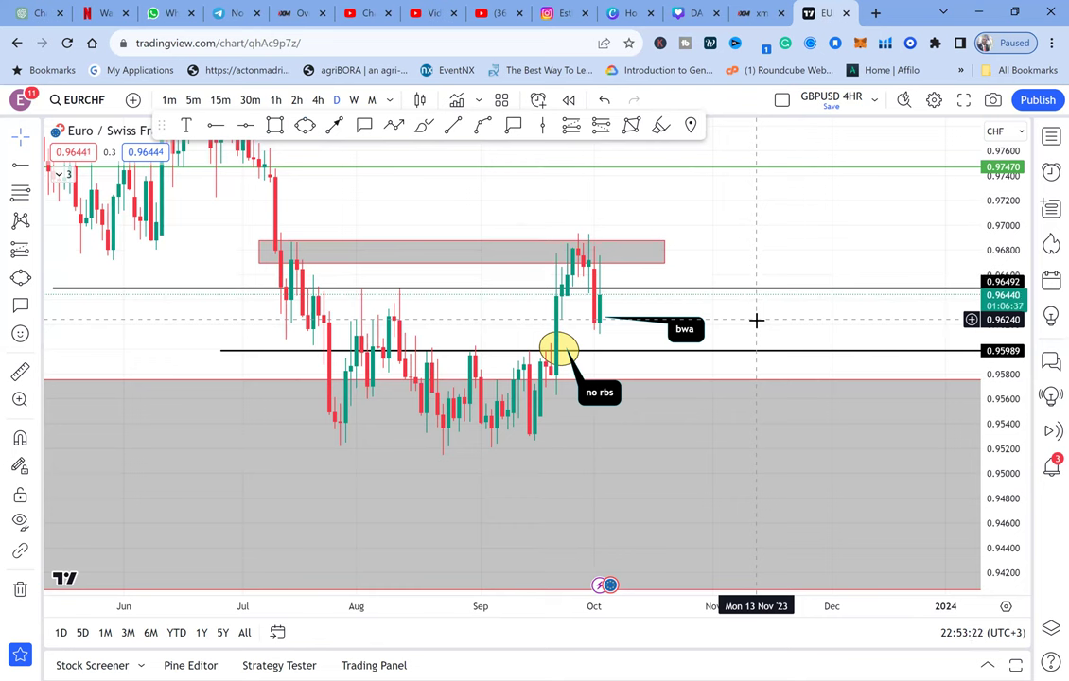
# Draw a rectangle from 7 August to 19 September 2023 between about 0.96889 and 0.95151, spanning from the grey zone's top to the lows
pyautogui.scroll(-3, 661, 286)
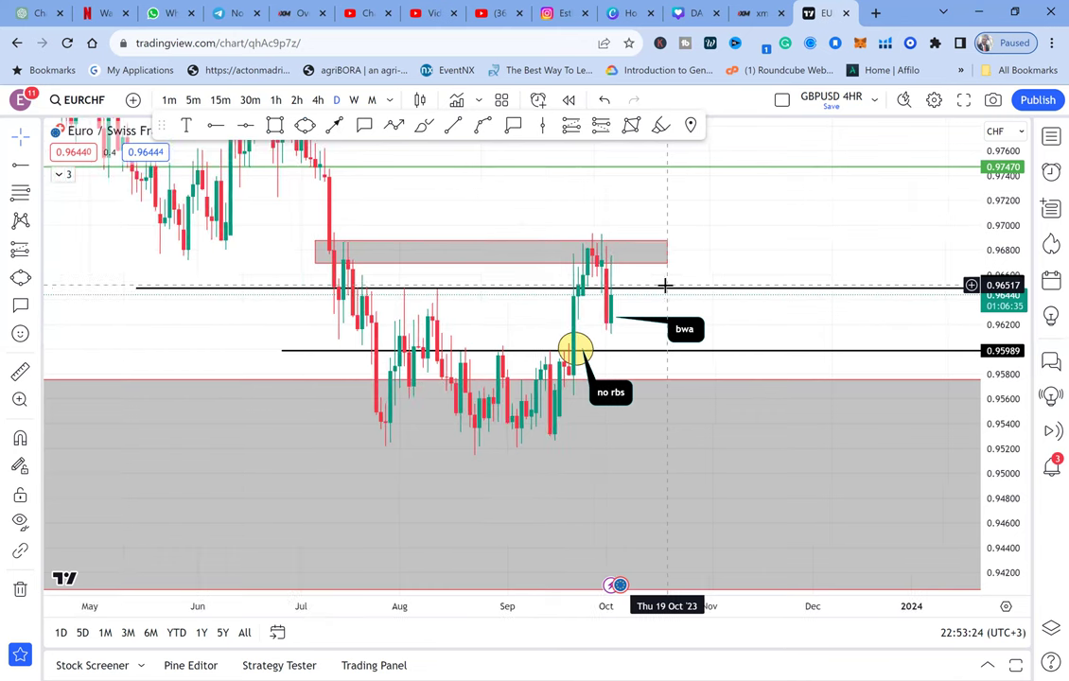
pyautogui.click(274, 125)
pyautogui.click(424, 239)
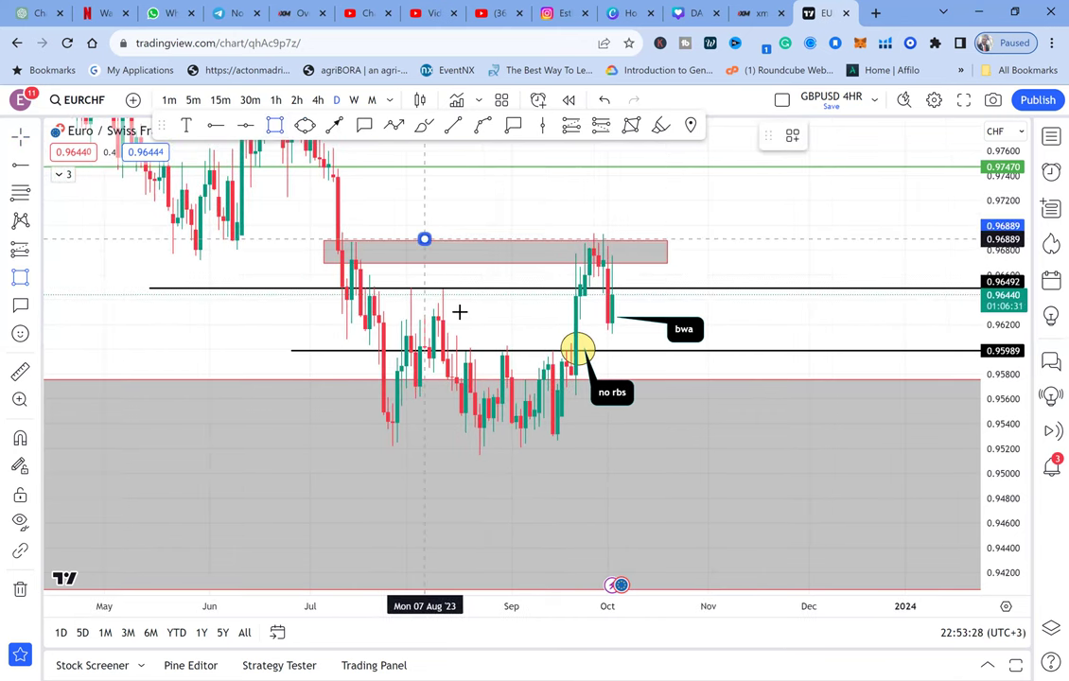
pyautogui.click(562, 462)
pyautogui.moveTo(562, 461); pyautogui.dragTo(566, 454)
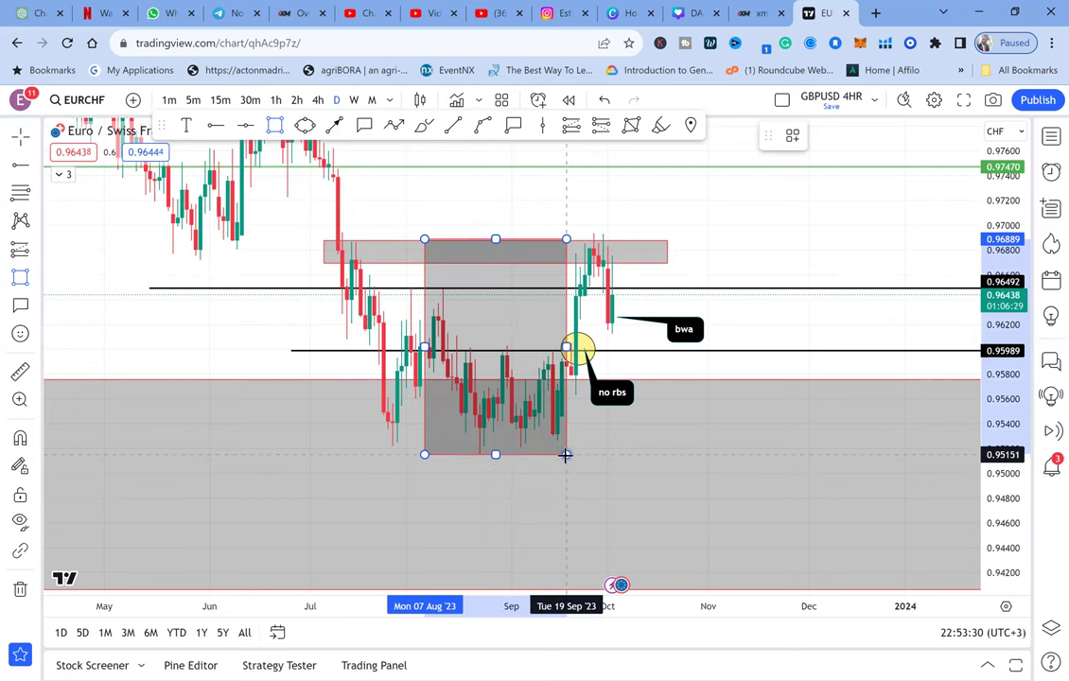
pyautogui.click(759, 323)
# Move the tall rectangle onto the grey zone's top edge, reaching about 0.98601, as a narrow mid-August bar filled light yellow
pyautogui.moveTo(758, 323); pyautogui.dragTo(780, 429)
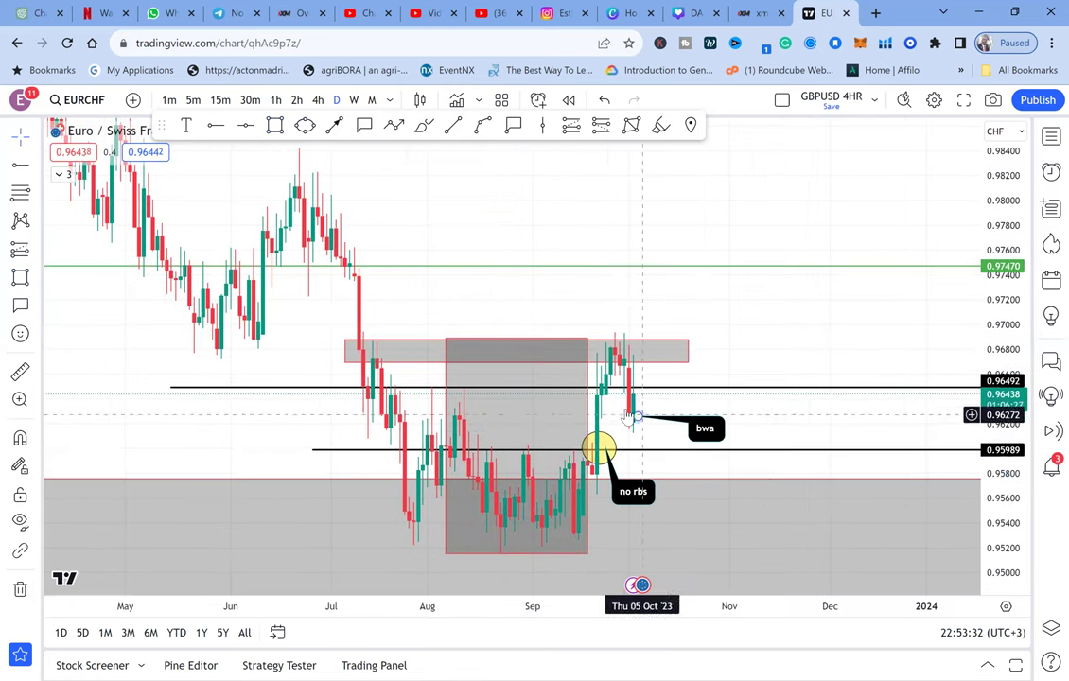
pyautogui.click(588, 412)
pyautogui.moveTo(588, 411); pyautogui.dragTo(589, 197)
pyautogui.moveTo(627, 242); pyautogui.dragTo(443, 357)
pyautogui.click(556, 341)
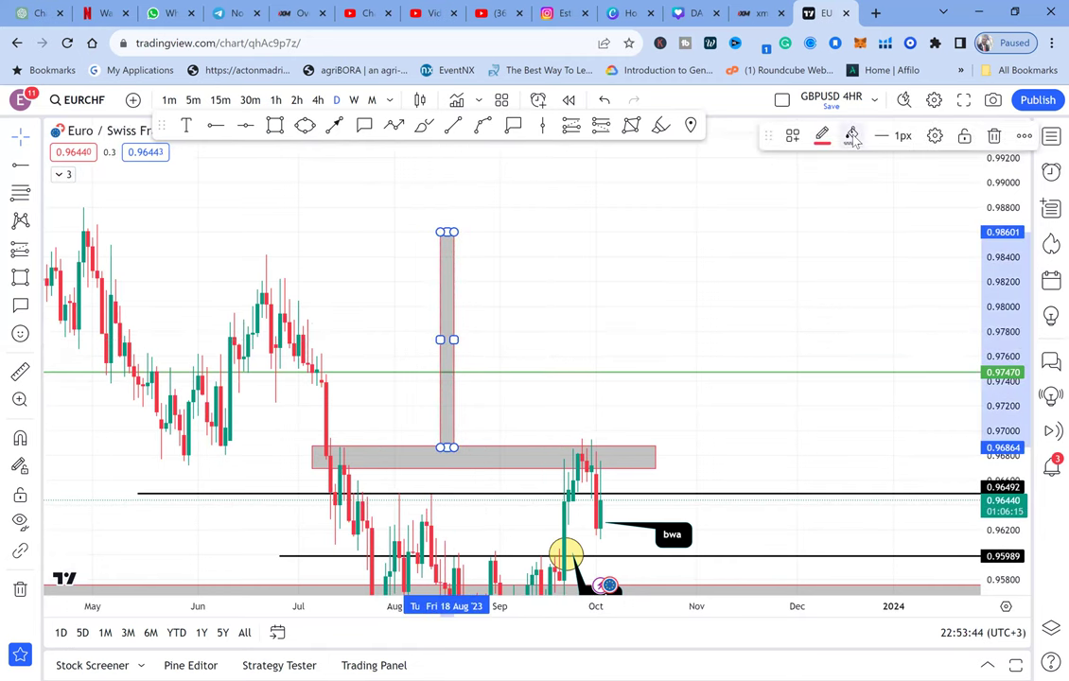
pyautogui.click(853, 137)
pyautogui.click(889, 188)
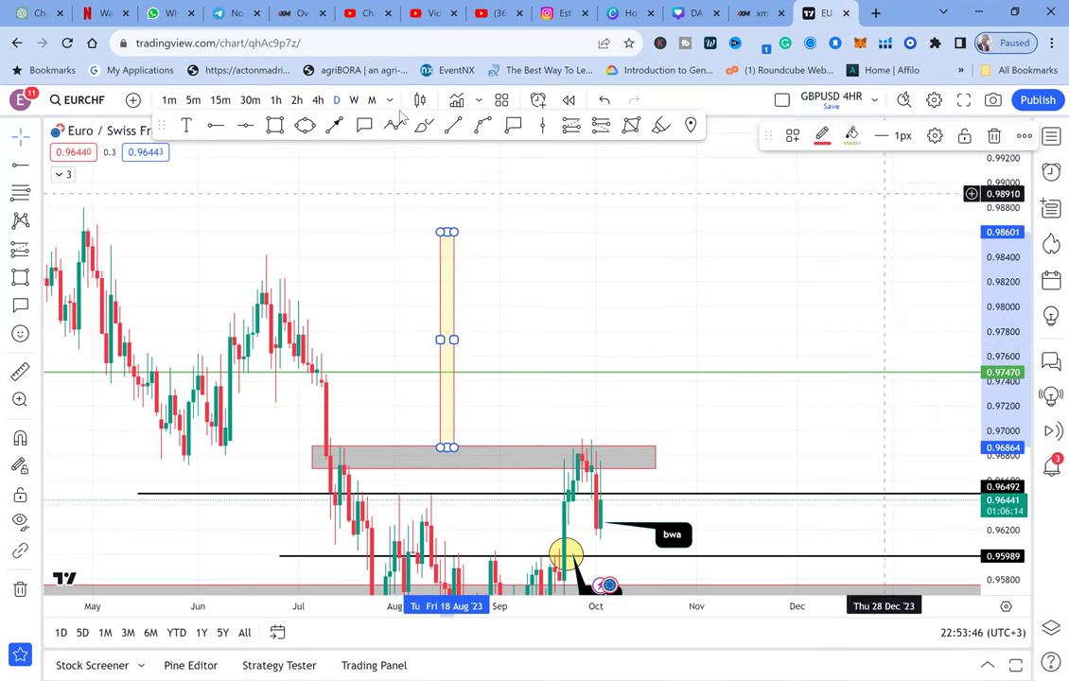
# Add a horizontal line along the yellow bar's top edge, at about 0.98601
pyautogui.click(245, 124)
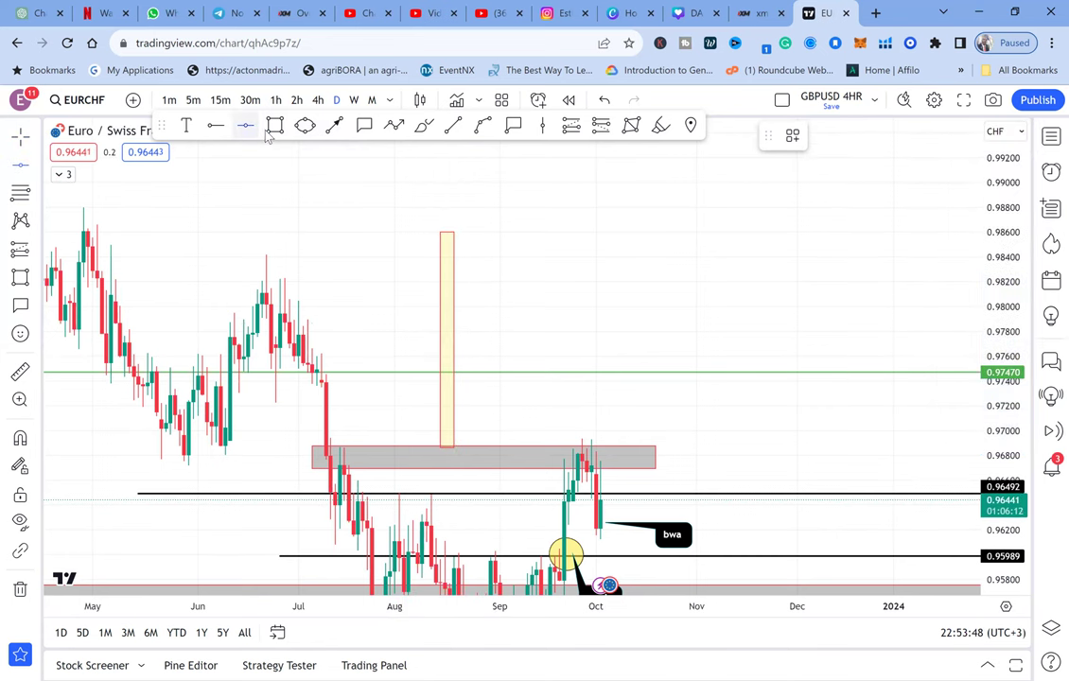
pyautogui.click(406, 231)
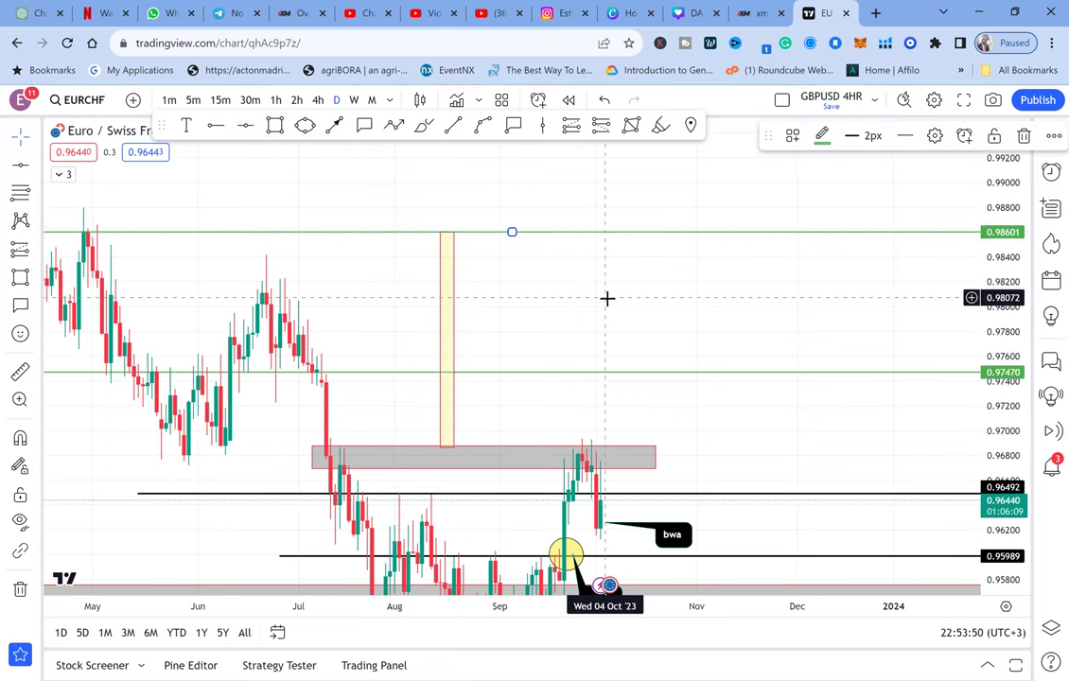
pyautogui.moveTo(640, 242); pyautogui.dragTo(658, 206)
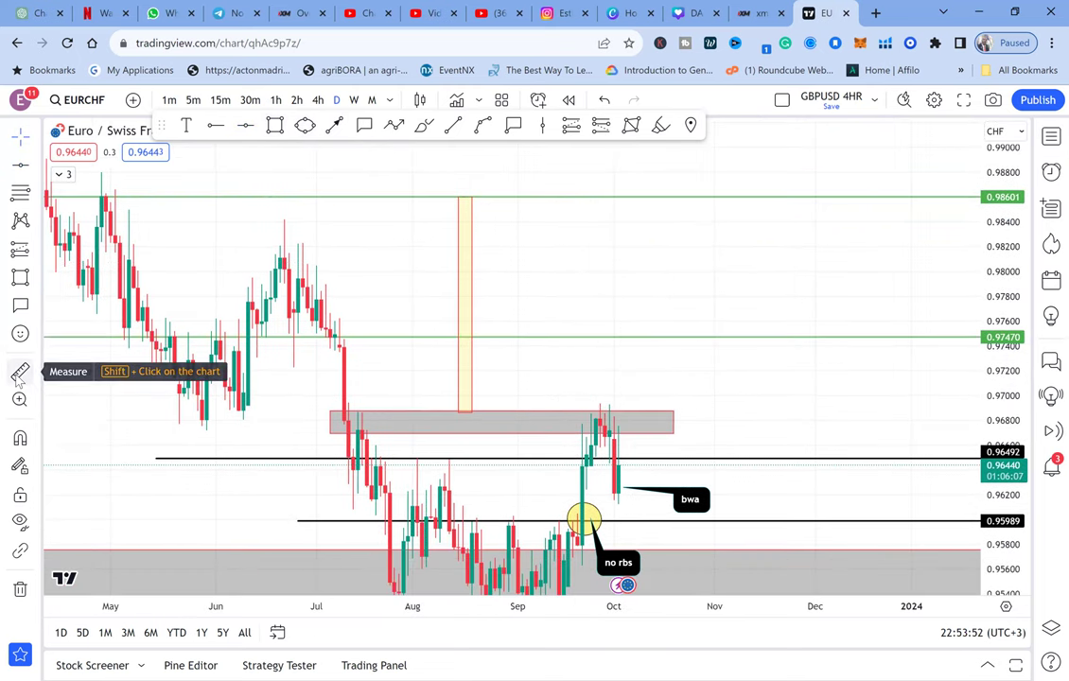
# Measure from the grey zone up to the 0.98601 line and replace the 0.97470 line with a horizontal line halfway, at about 0.97701
pyautogui.click(20, 372)
pyautogui.click(348, 417)
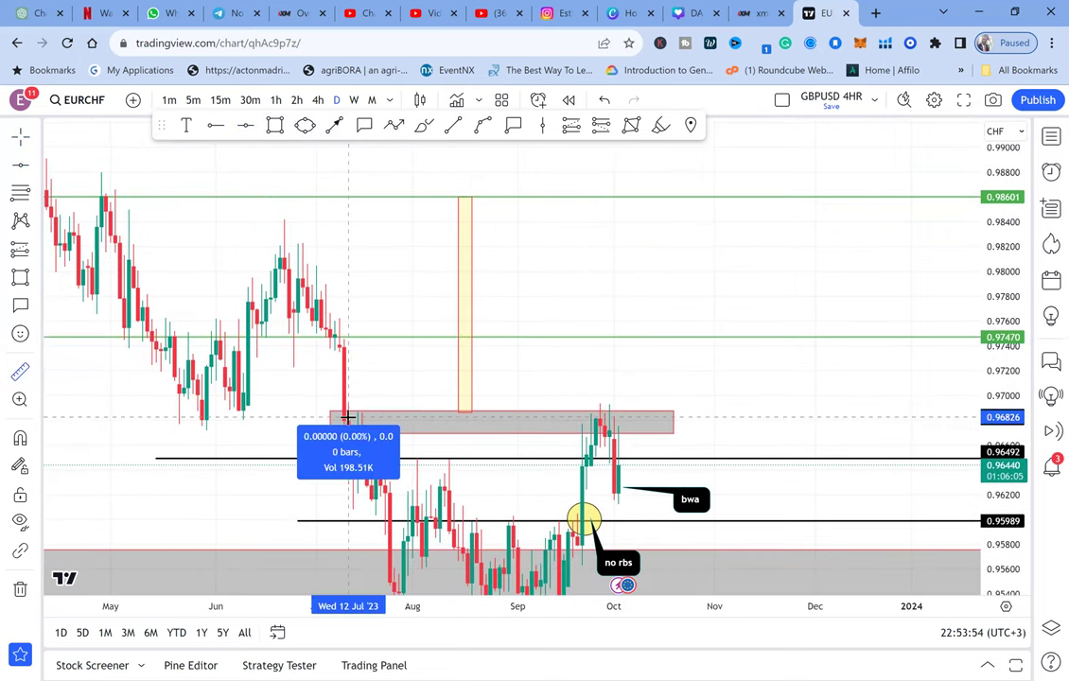
pyautogui.click(689, 199)
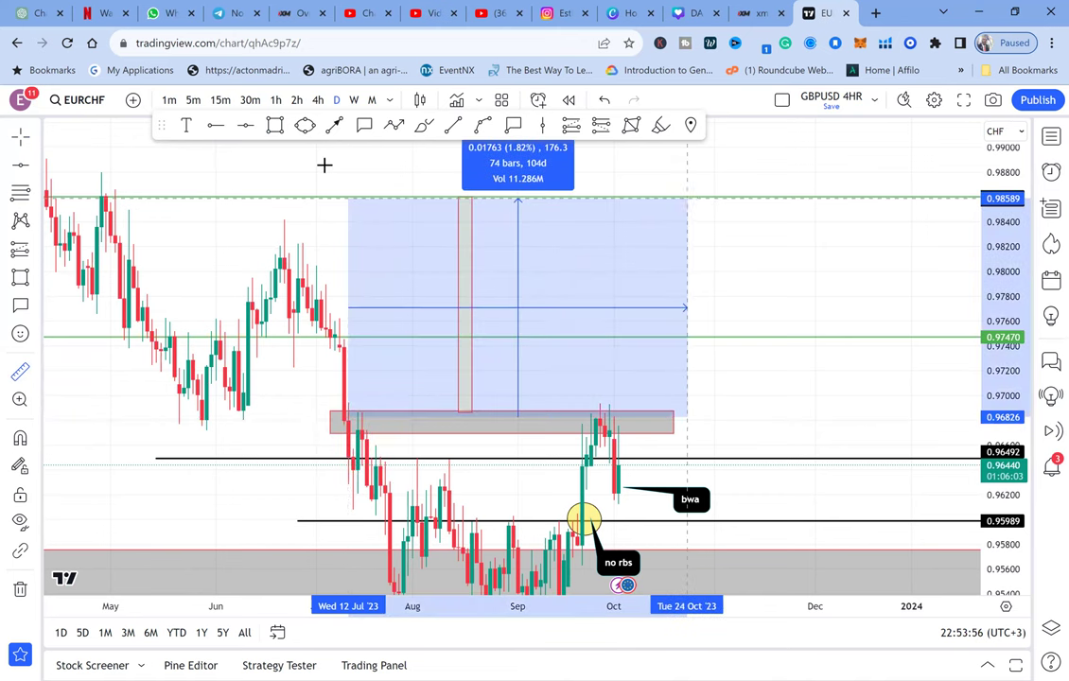
pyautogui.click(246, 125)
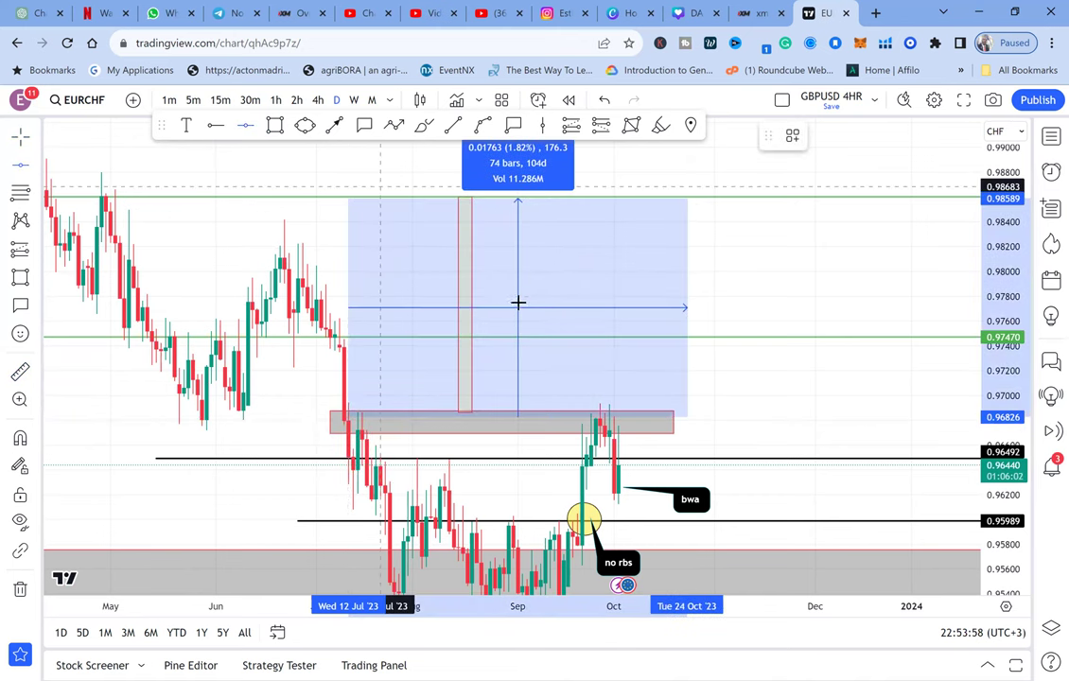
pyautogui.click(523, 308)
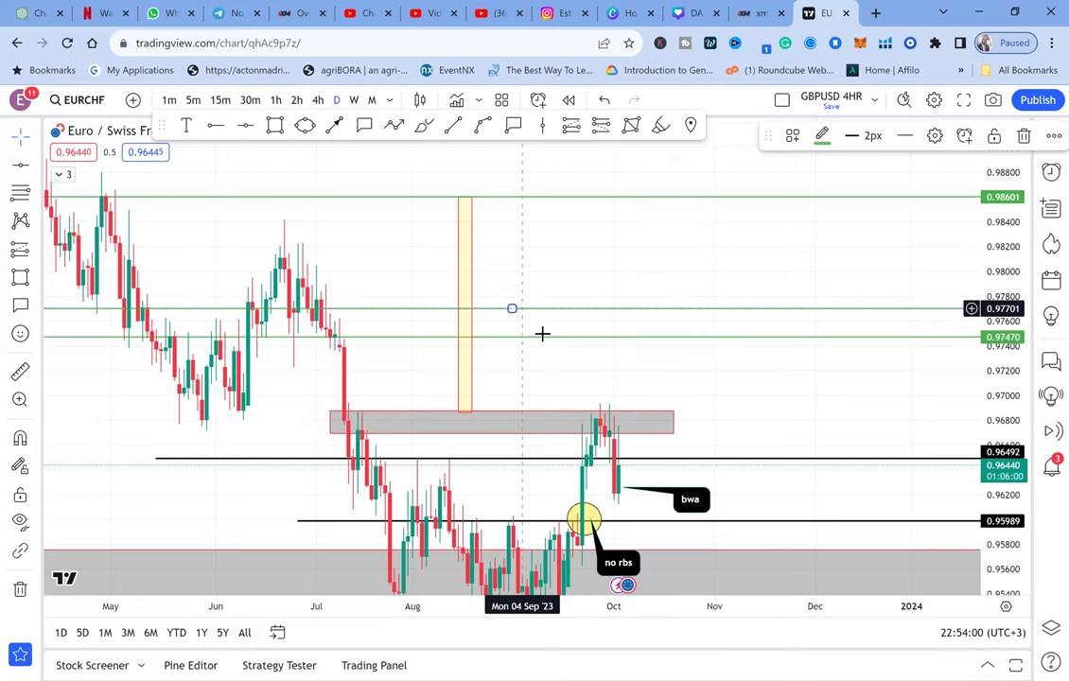
pyautogui.click(543, 337)
pyautogui.press('Delete')
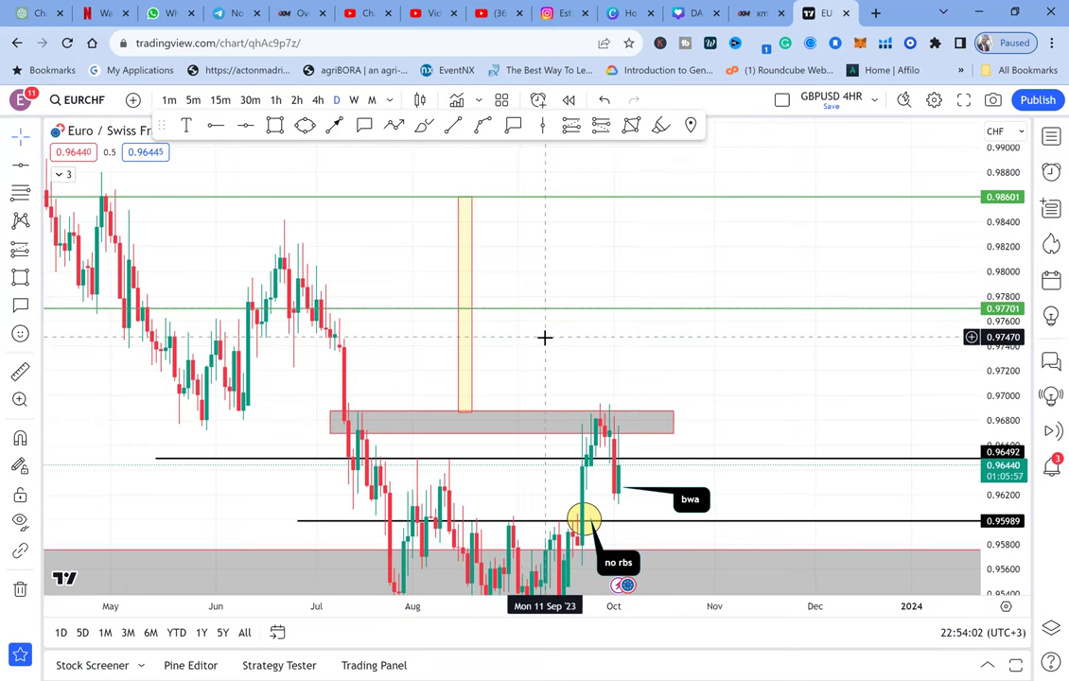
# Draw a curve across the grey zone from 14 July to 26 September 2023 and bend it below the lows to about 0.95057
pyautogui.scroll(-3, 545, 336)
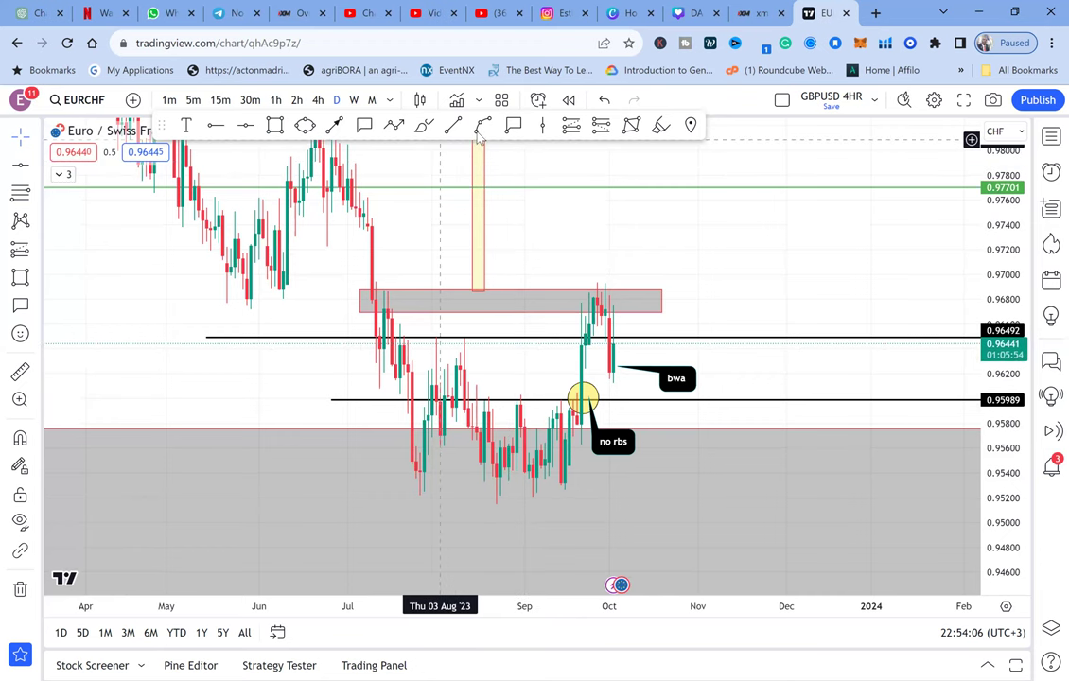
pyautogui.click(481, 126)
pyautogui.click(384, 287)
pyautogui.click(593, 294)
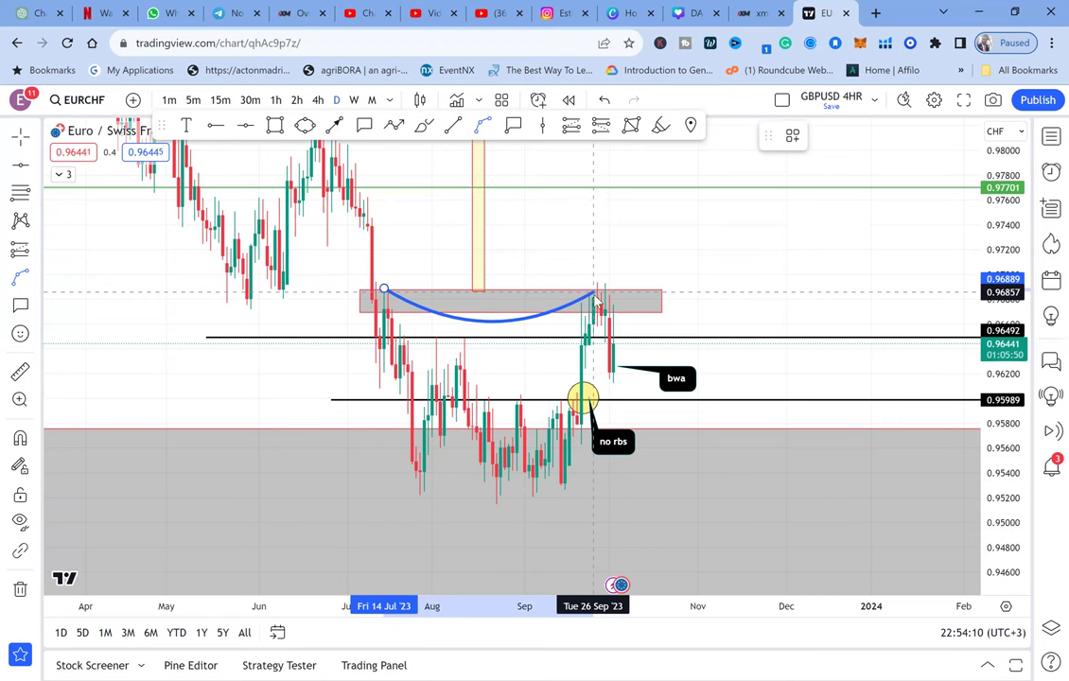
pyautogui.click(488, 321)
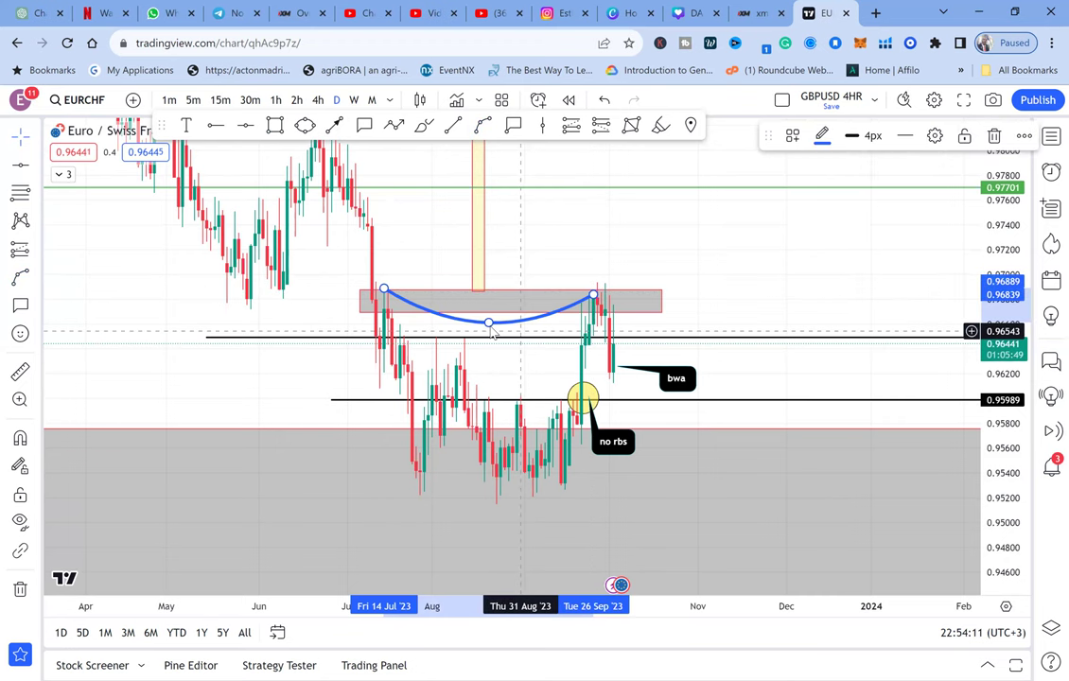
pyautogui.click(502, 515)
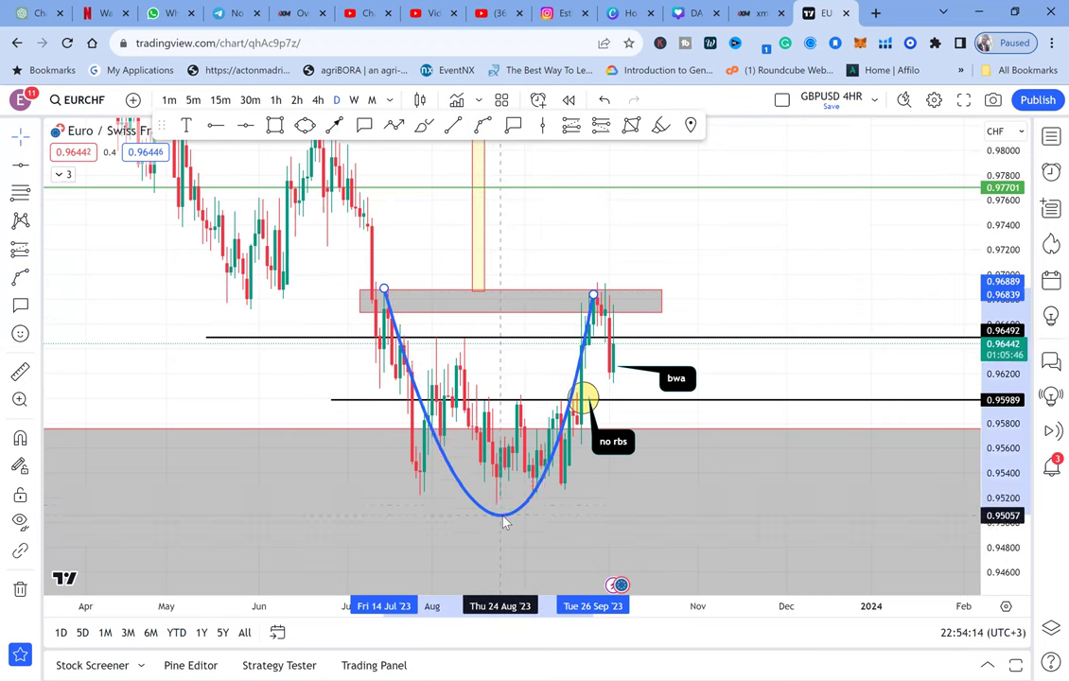
pyautogui.click(728, 361)
# Draw a smaller curve across the zone from about 28 September to 16 October 2023 and bend it down to about 0.961
pyautogui.scroll(2, 727, 361)
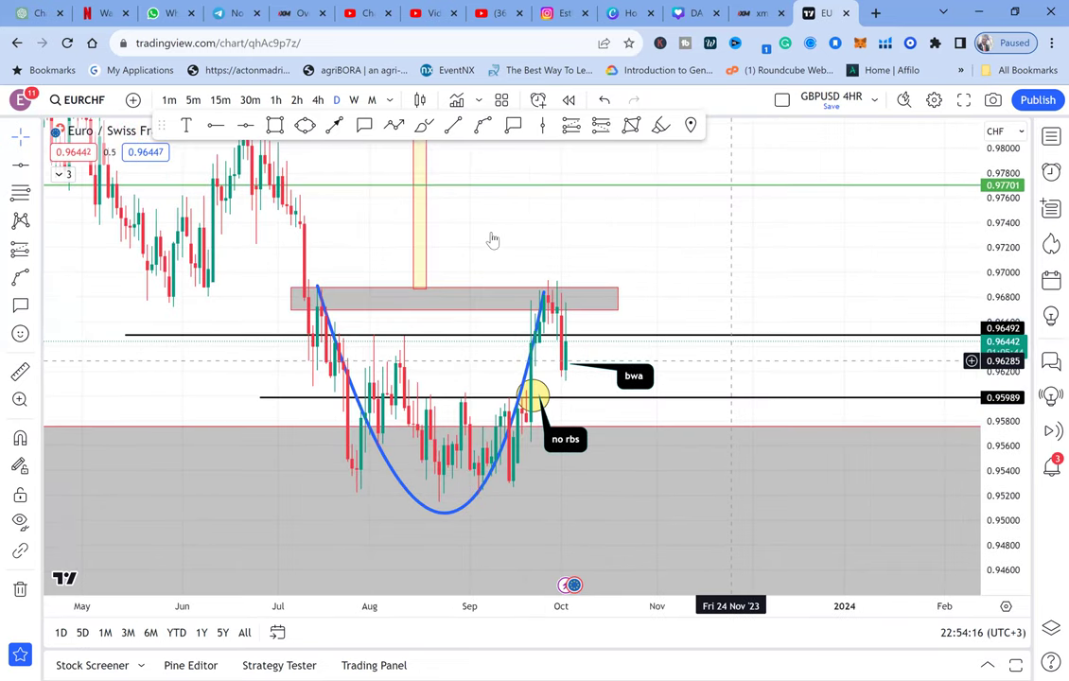
pyautogui.scroll(1, 438, 169)
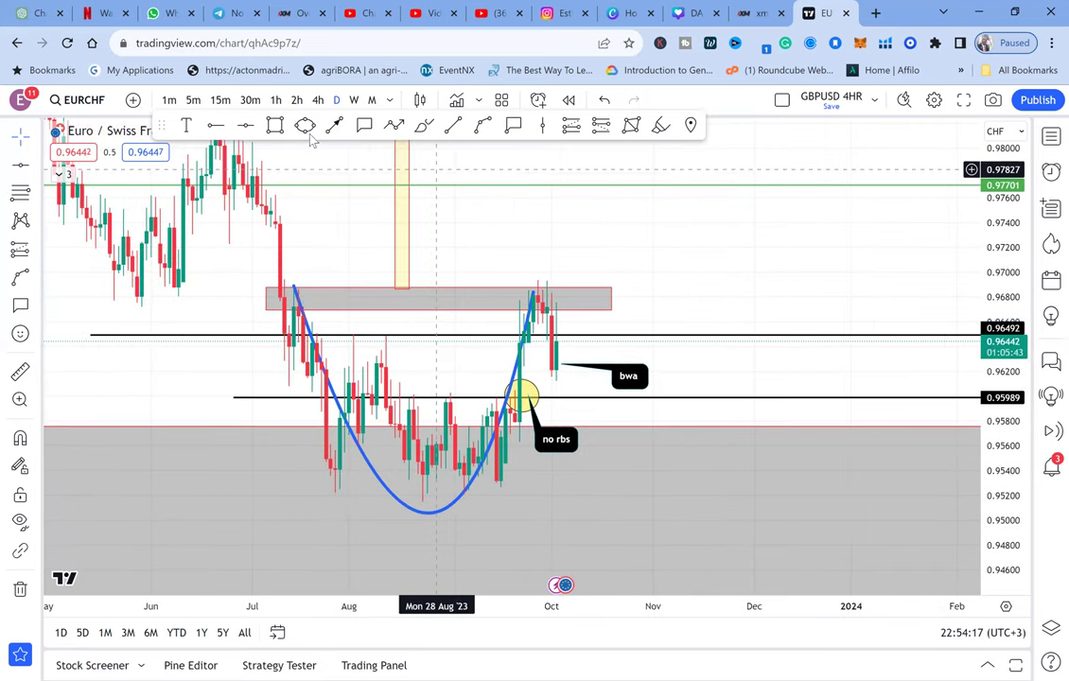
pyautogui.click(483, 126)
pyautogui.click(540, 292)
pyautogui.click(598, 296)
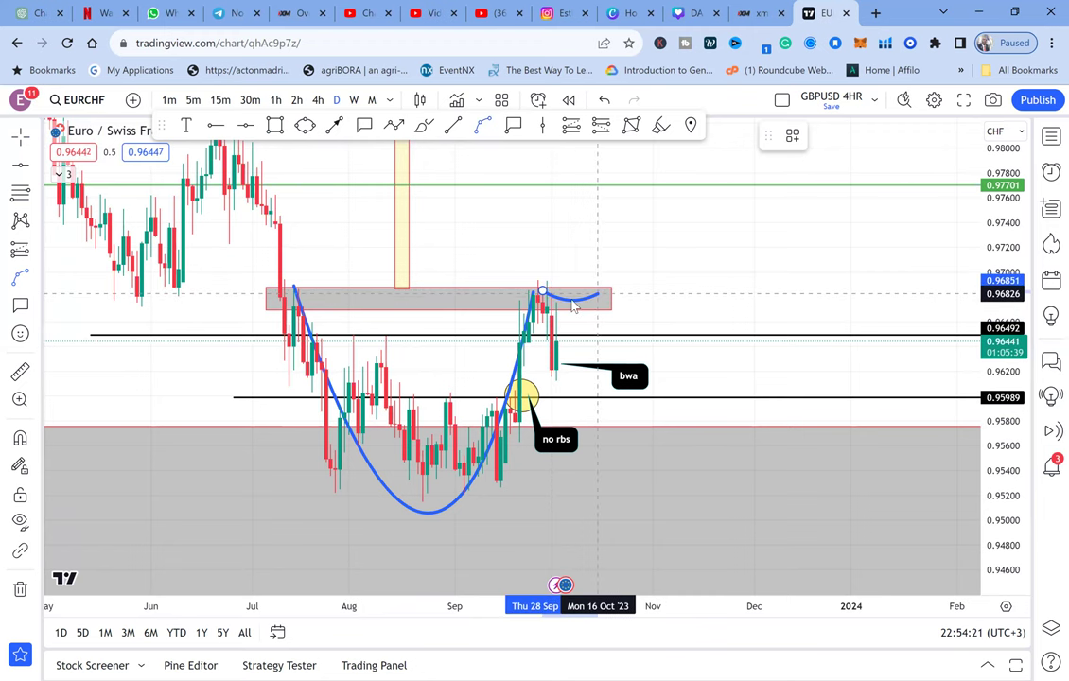
pyautogui.click(571, 302)
pyautogui.moveTo(570, 305); pyautogui.dragTo(575, 386)
pyautogui.click(616, 352)
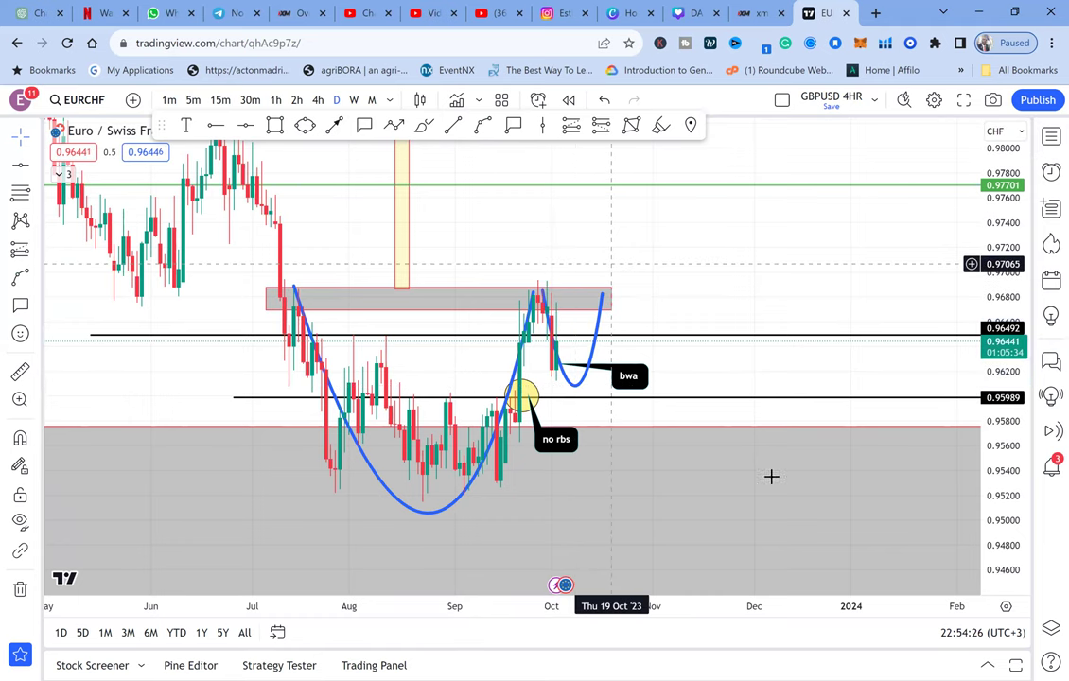
# Examine the earlier daily price action above the grey zone, up to the red line at 1.00954, and return to the curves
pyautogui.moveTo(426, 212); pyautogui.dragTo(582, 307)
pyautogui.moveTo(558, 237); pyautogui.dragTo(907, 545)
pyautogui.moveTo(240, 186); pyautogui.dragTo(284, 223)
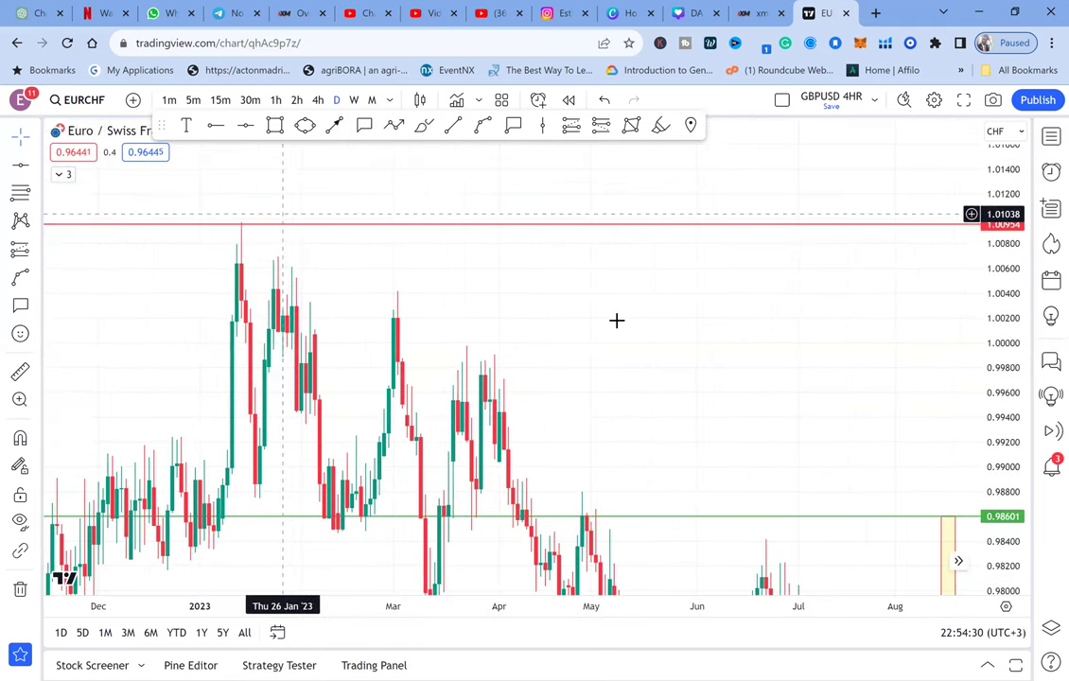
pyautogui.moveTo(921, 278); pyautogui.dragTo(613, 177)
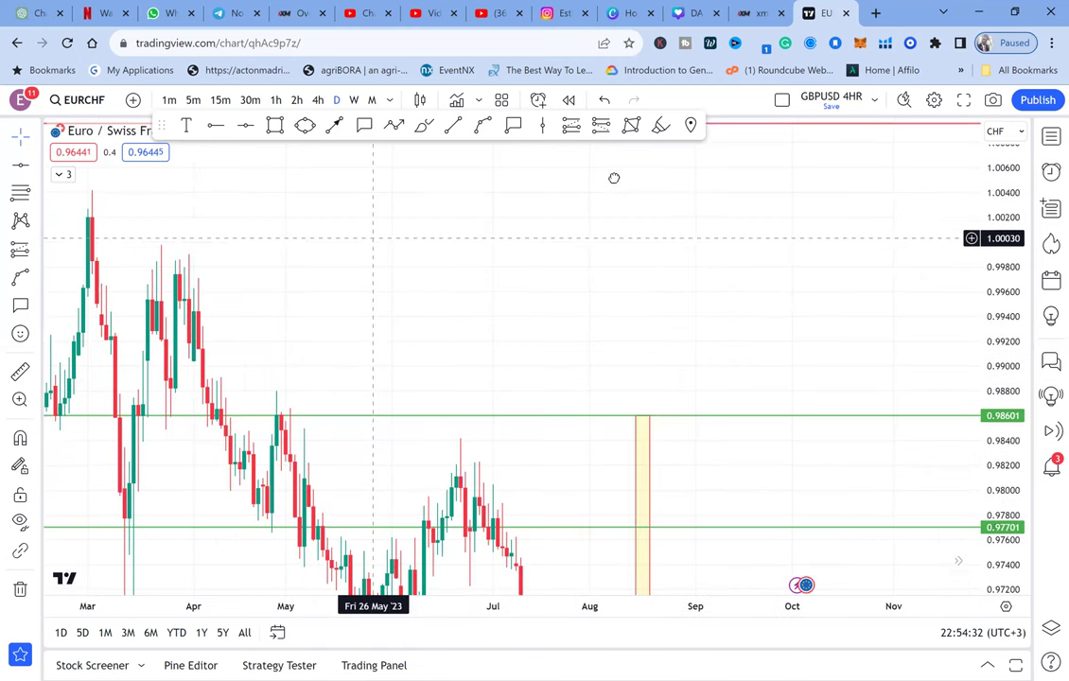
pyautogui.moveTo(406, 270); pyautogui.dragTo(424, 219)
pyautogui.moveTo(700, 222); pyautogui.dragTo(762, 254)
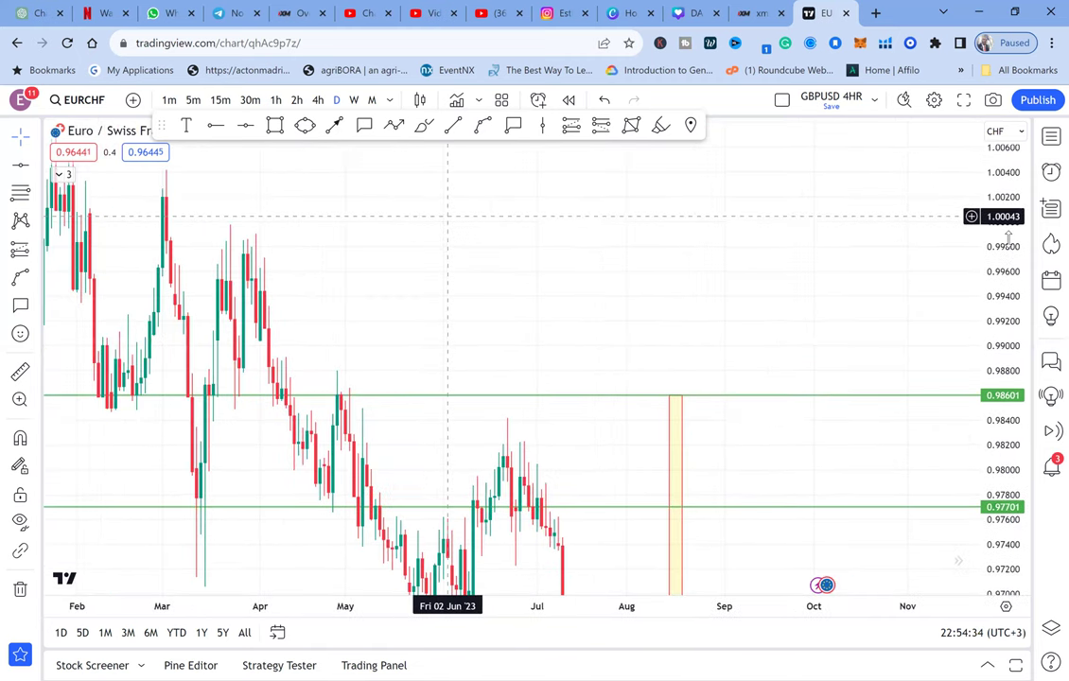
pyautogui.scroll(-3, 1009, 238)
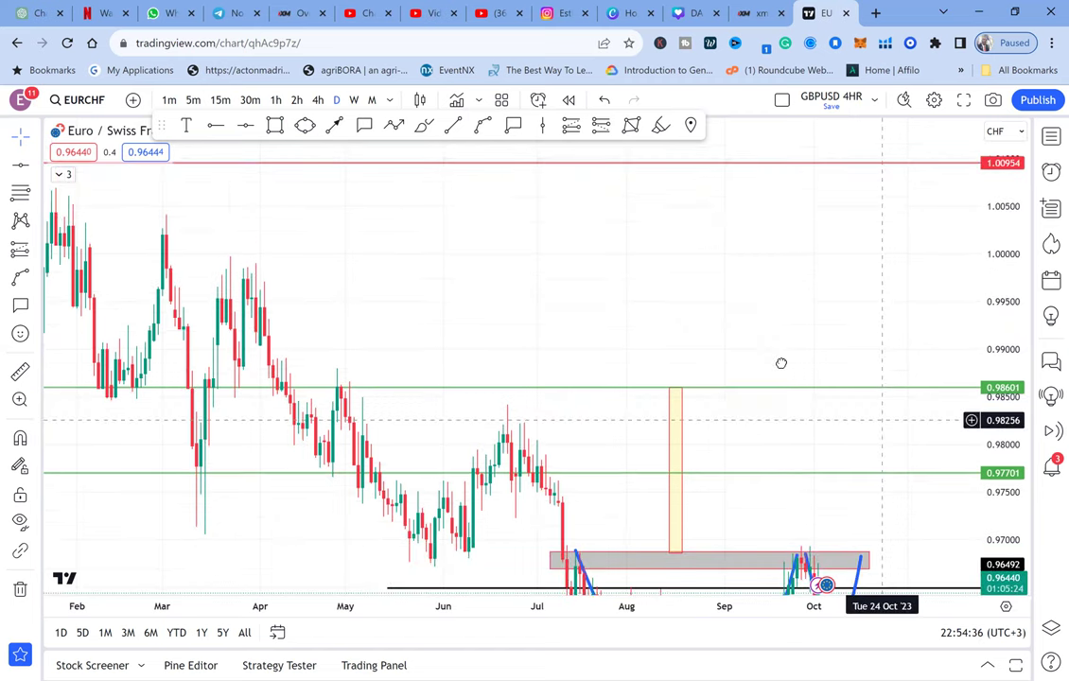
pyautogui.moveTo(614, 216); pyautogui.dragTo(622, 328)
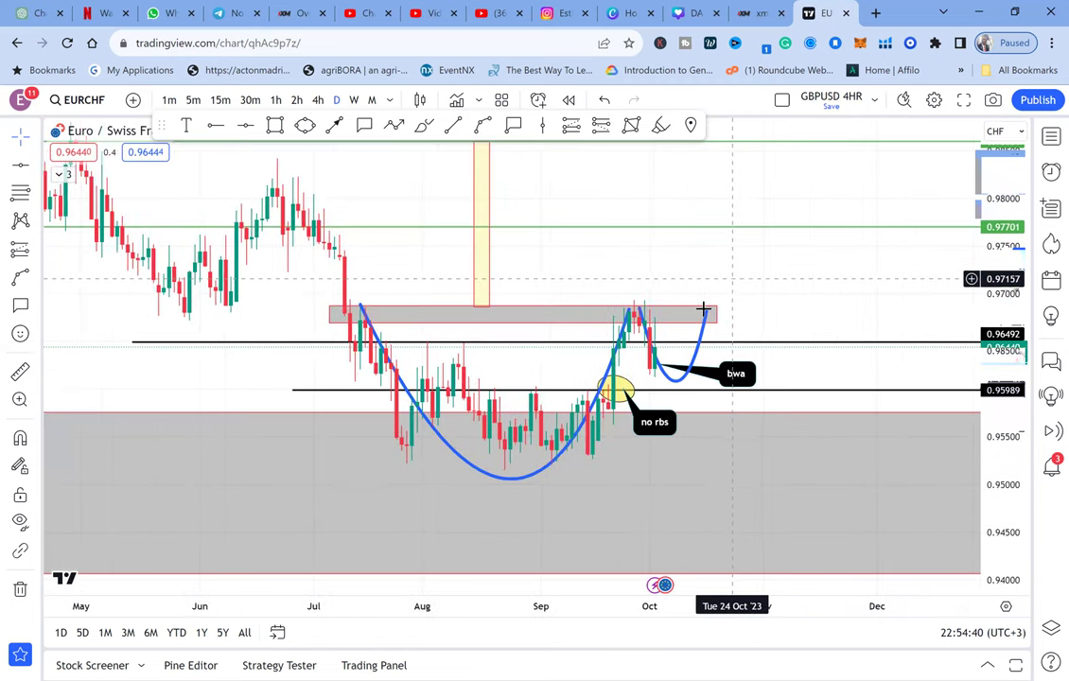
# Draw a narrow yellow rectangle around 25 August 2023 from the grey zone's top, about 0.96871, to the large curve's bottom, about 0.95059
pyautogui.scroll(1, 644, 292)
pyautogui.click(275, 126)
pyautogui.moveTo(483, 417); pyautogui.dragTo(490, 503)
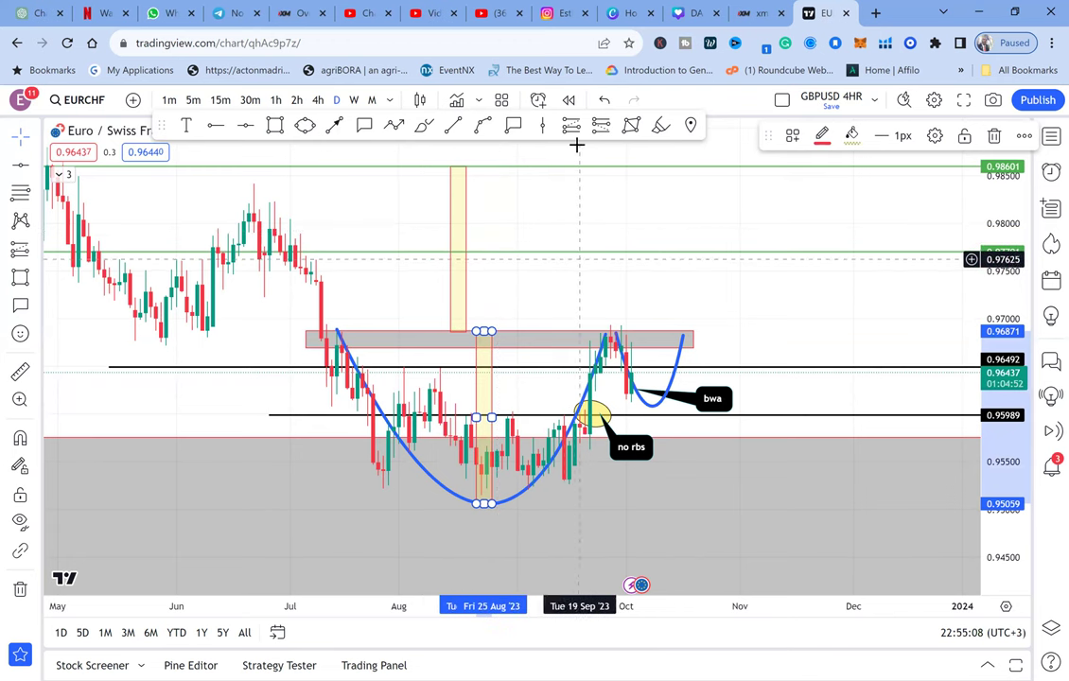
# Draw an arrow from the grey zone's top edge above the small curve up to just below the 0.98601 line
pyautogui.click(334, 124)
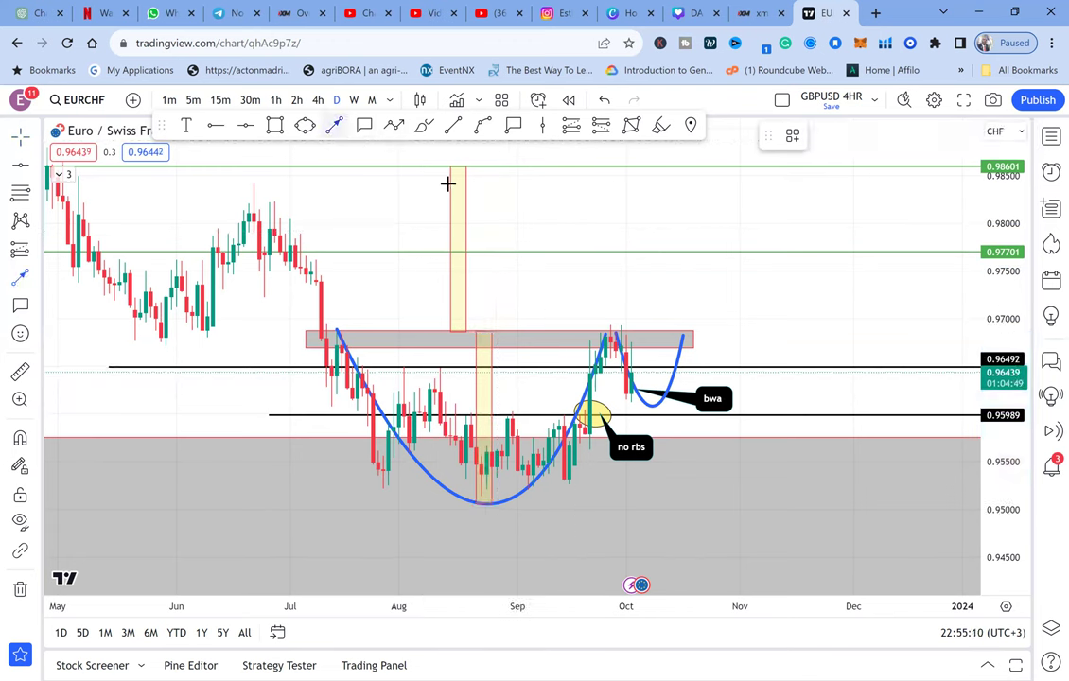
pyautogui.moveTo(672, 332); pyautogui.dragTo(697, 174)
pyautogui.click(748, 219)
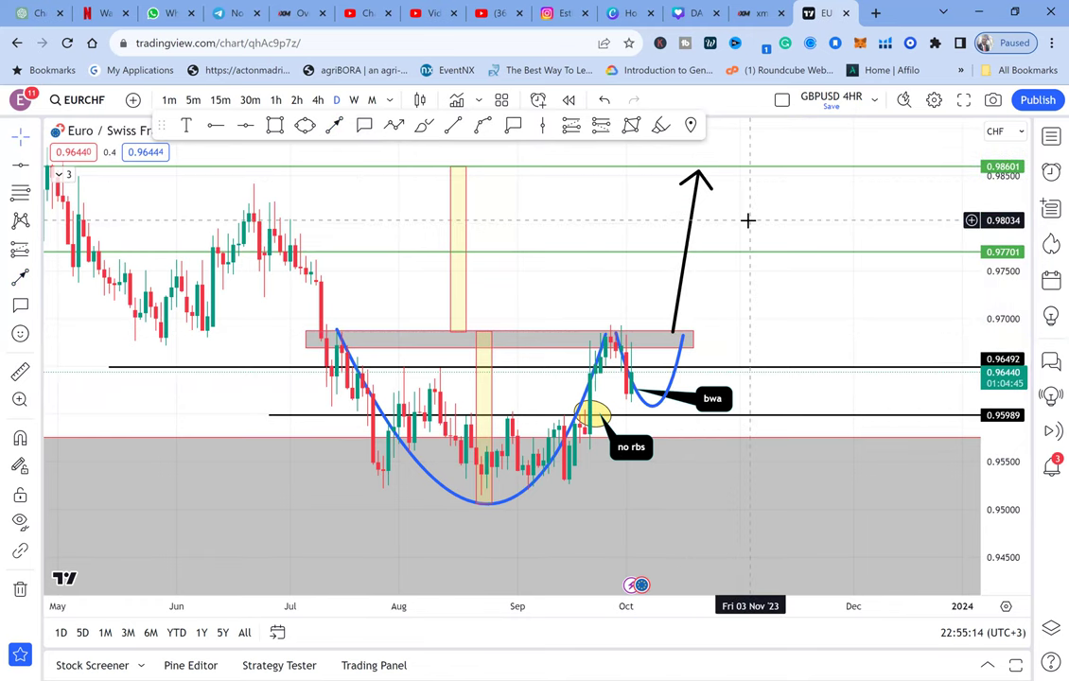